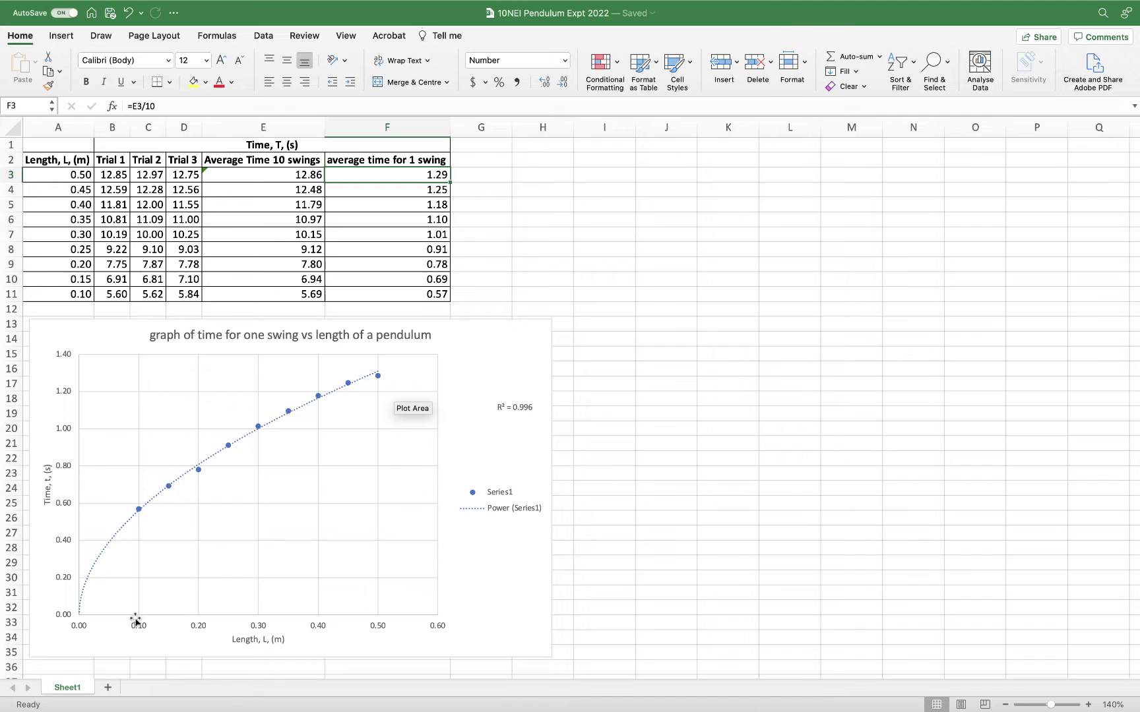
Add Sheet2, enter the heading 'Length, L, (m)' in A1, and zoom in.
left_click(108, 688)
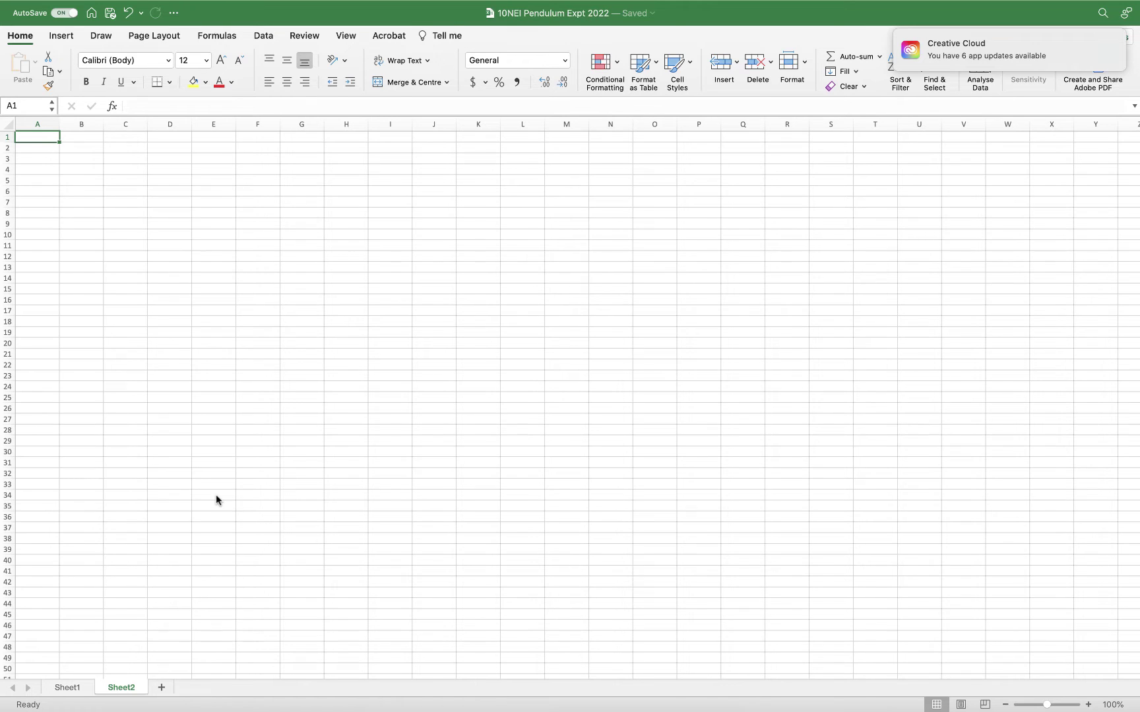
type("Length, L, (m")
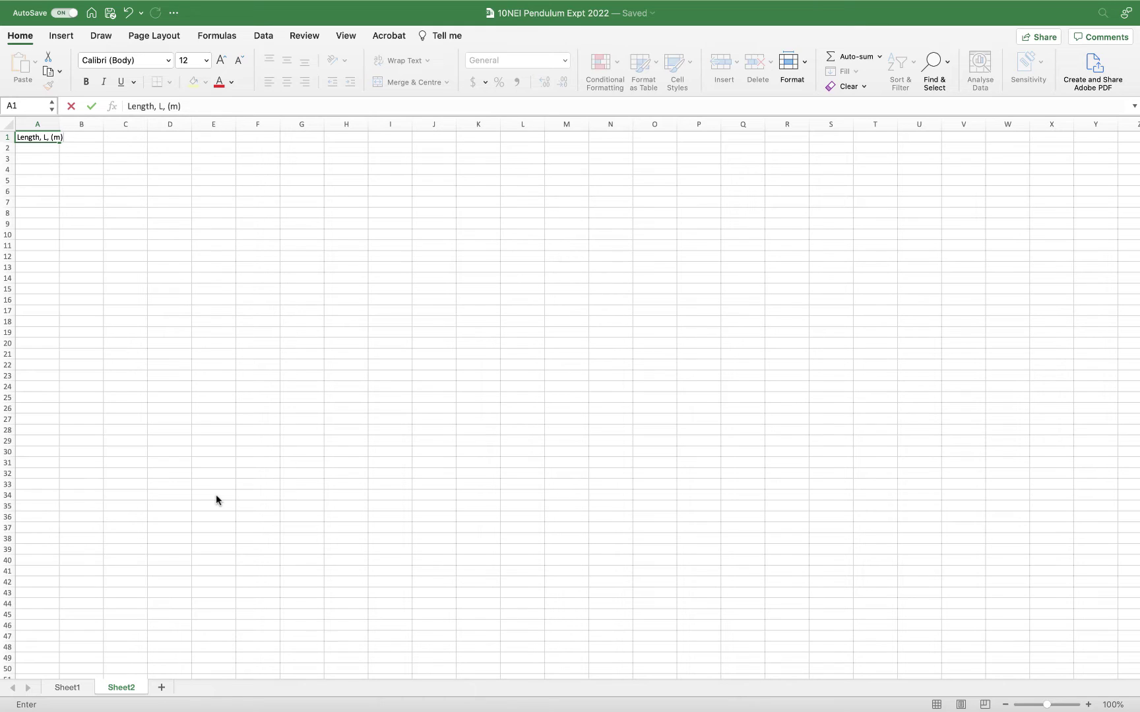
key("Return")
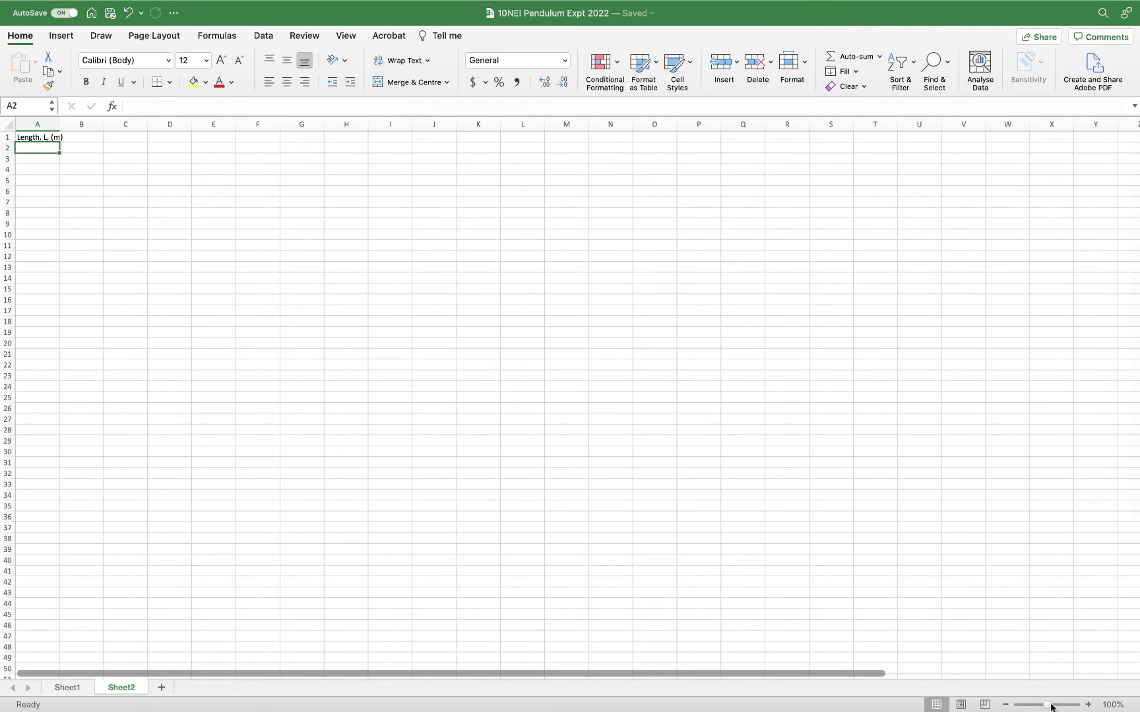
left_click_drag(1052, 705, 1068, 706)
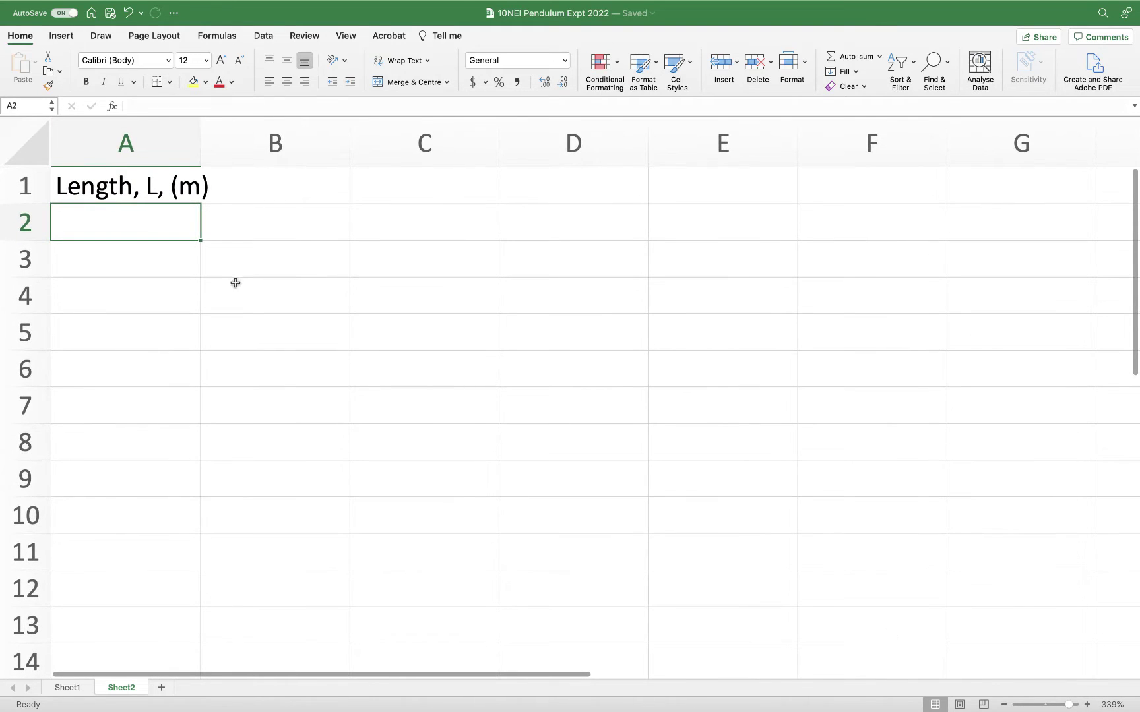
Widen column A to fit the Length heading.
left_click(159, 182)
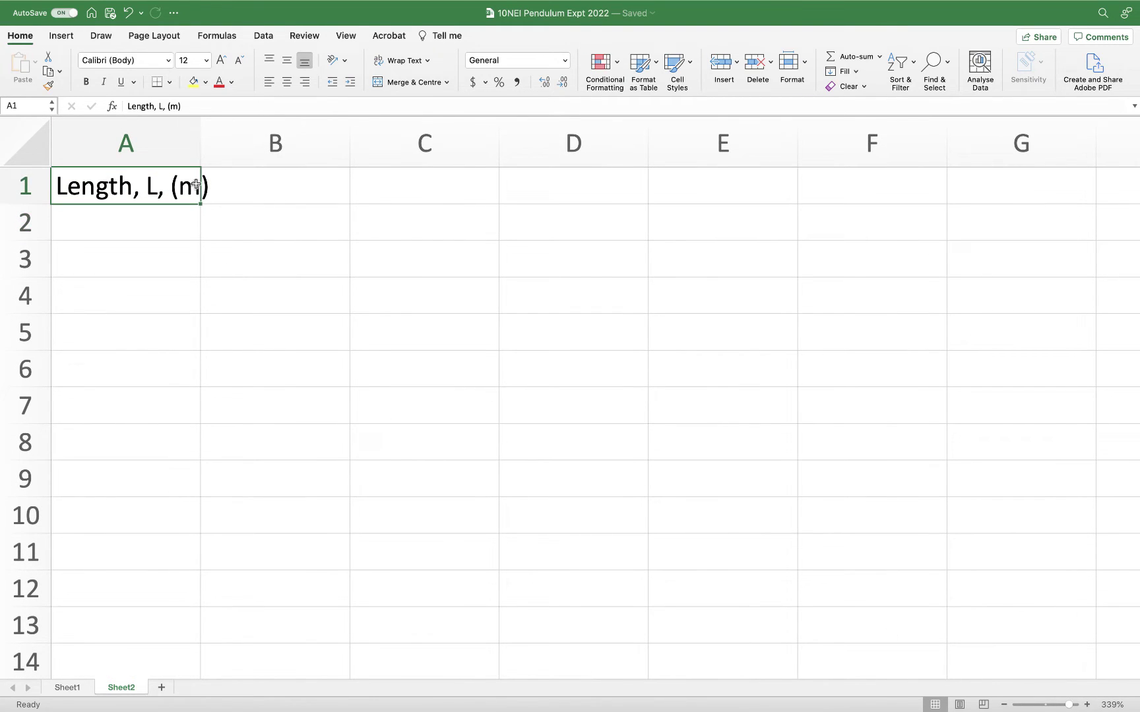
left_click(211, 225)
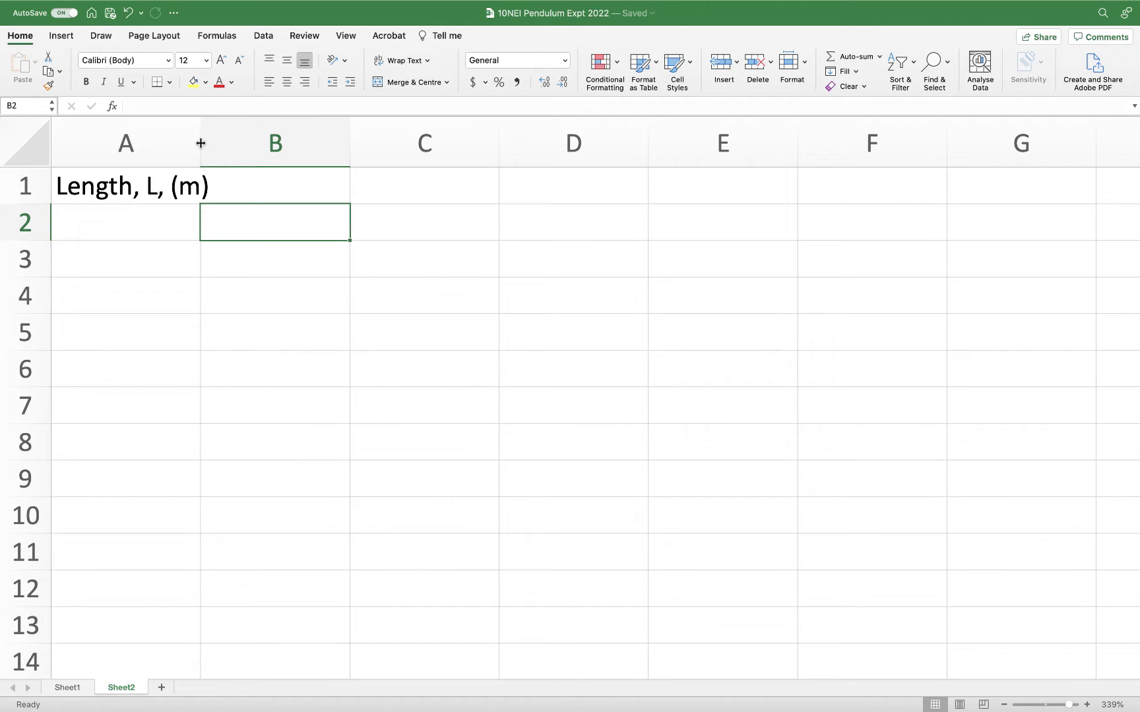
left_click_drag(200, 144, 223, 143)
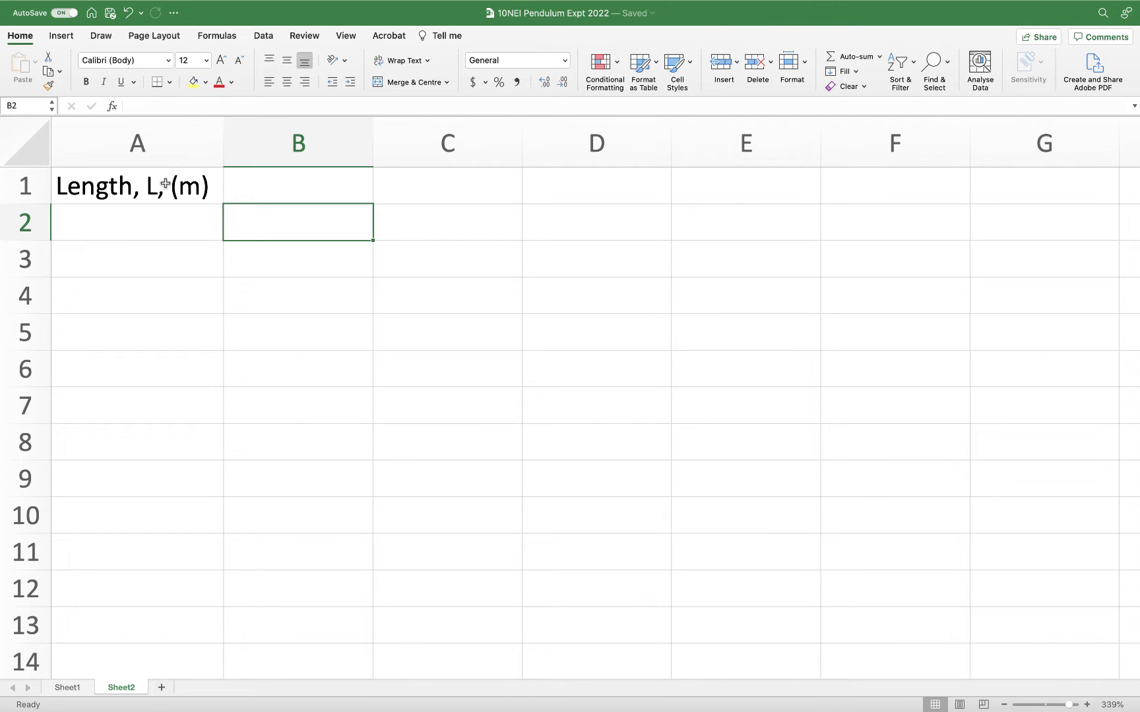
Enter 'Time, t, (s)' in B1 and 'Trial 1' in B2.
left_click(252, 188)
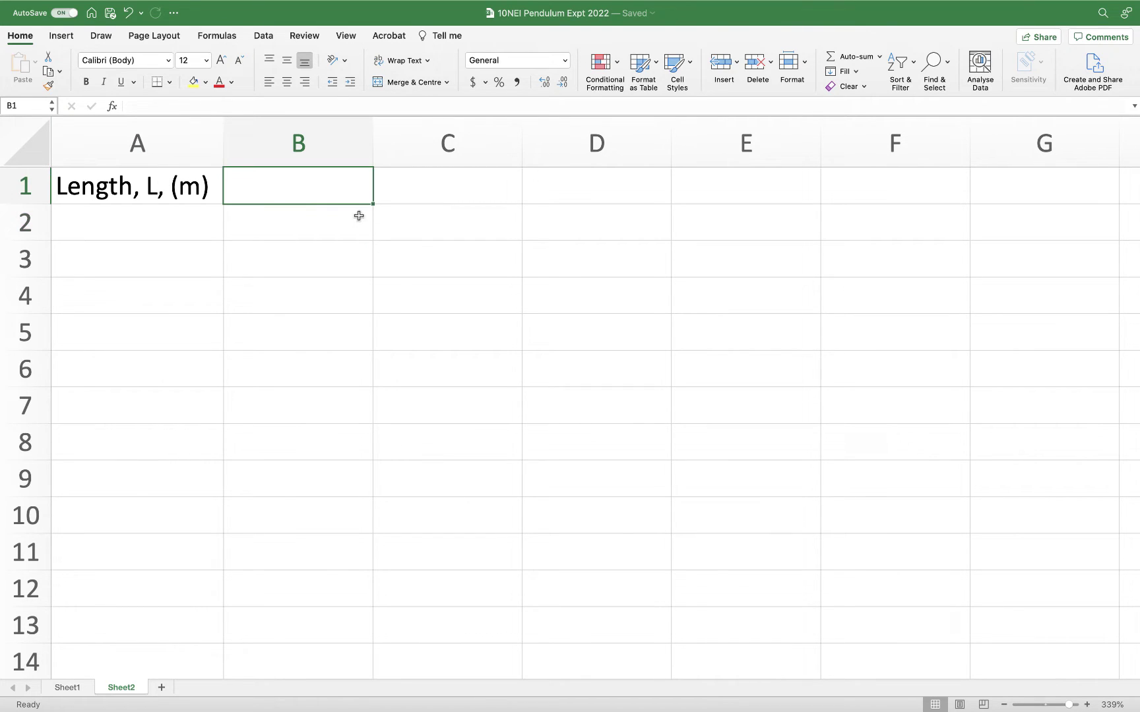
type("Time")
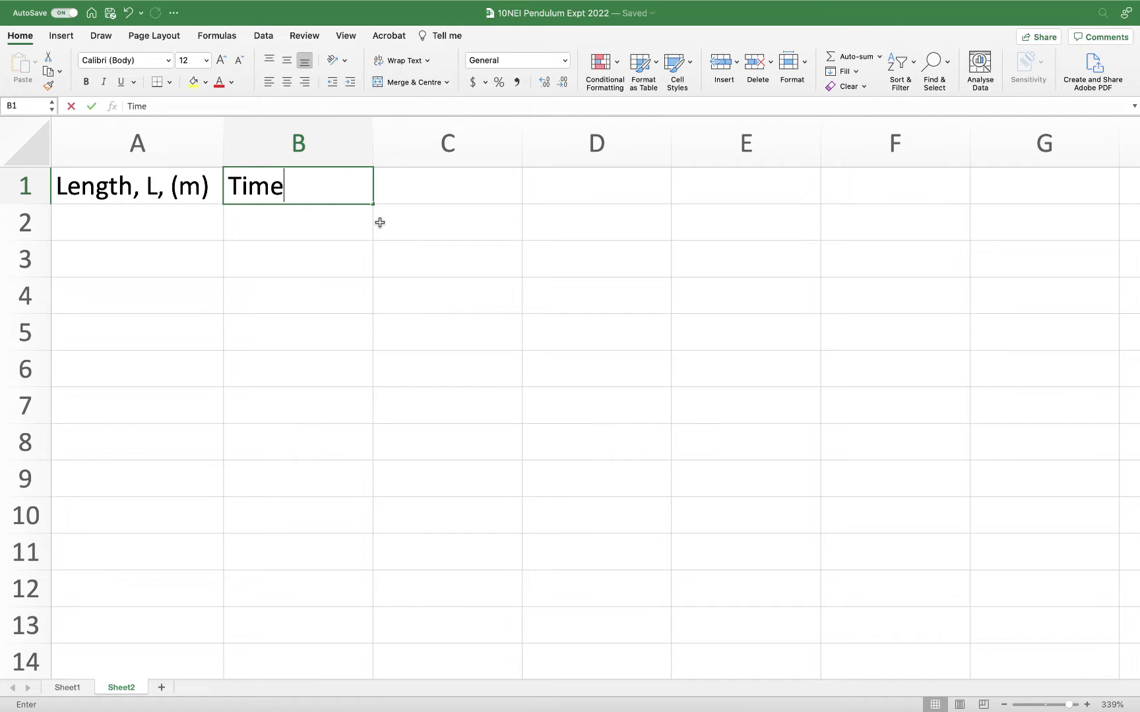
type(", t")
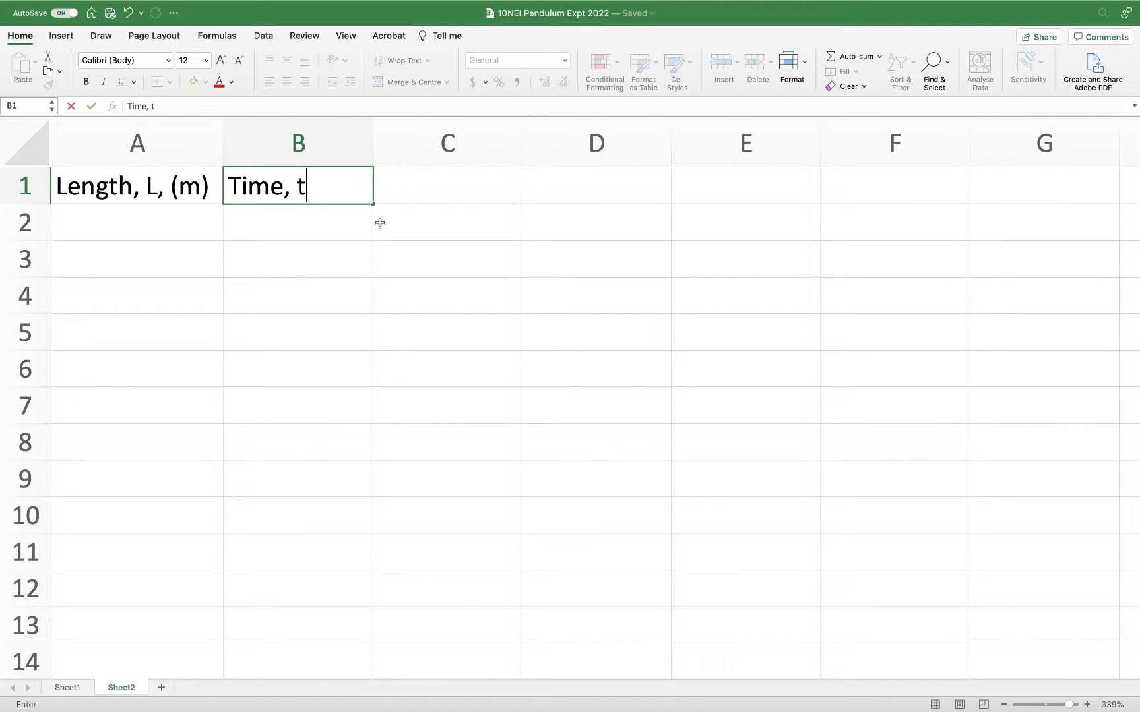
type(", (s)")
key("Return")
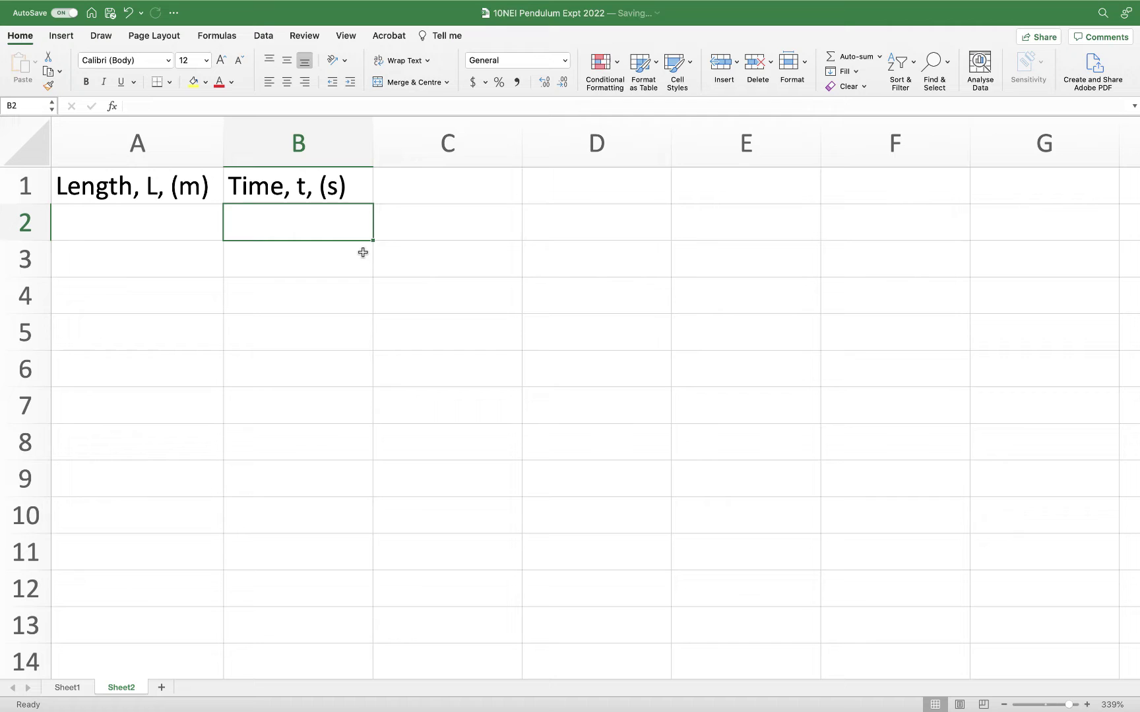
type("Tr")
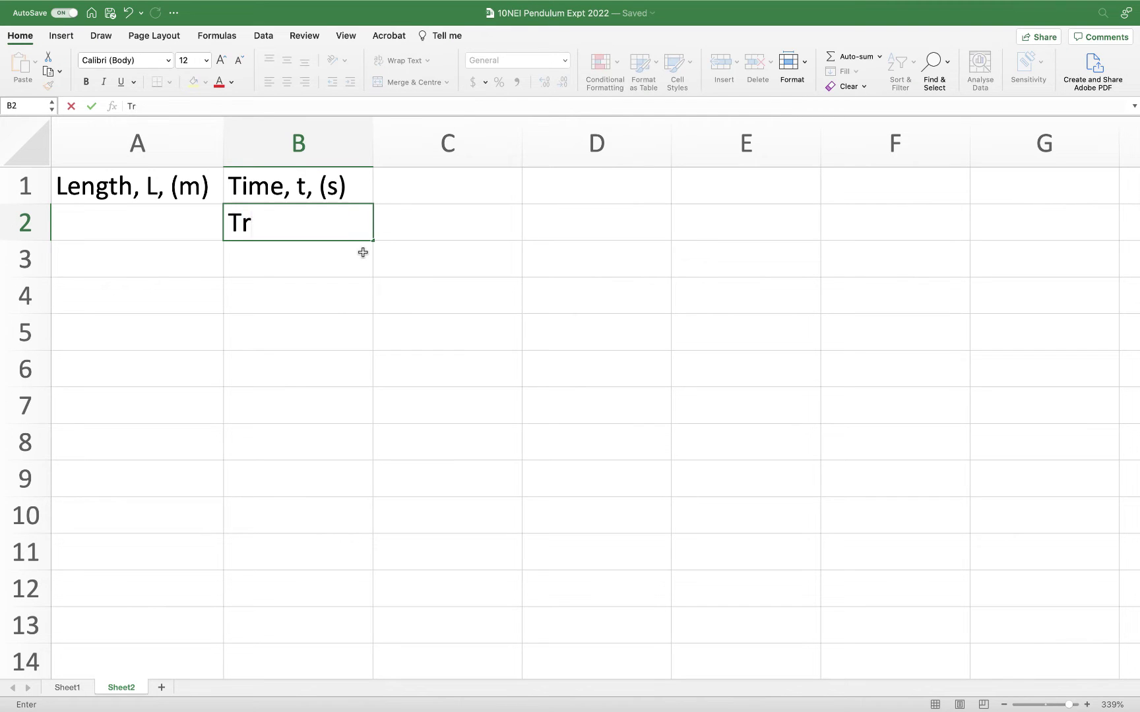
type("ial 1")
key("Tab")
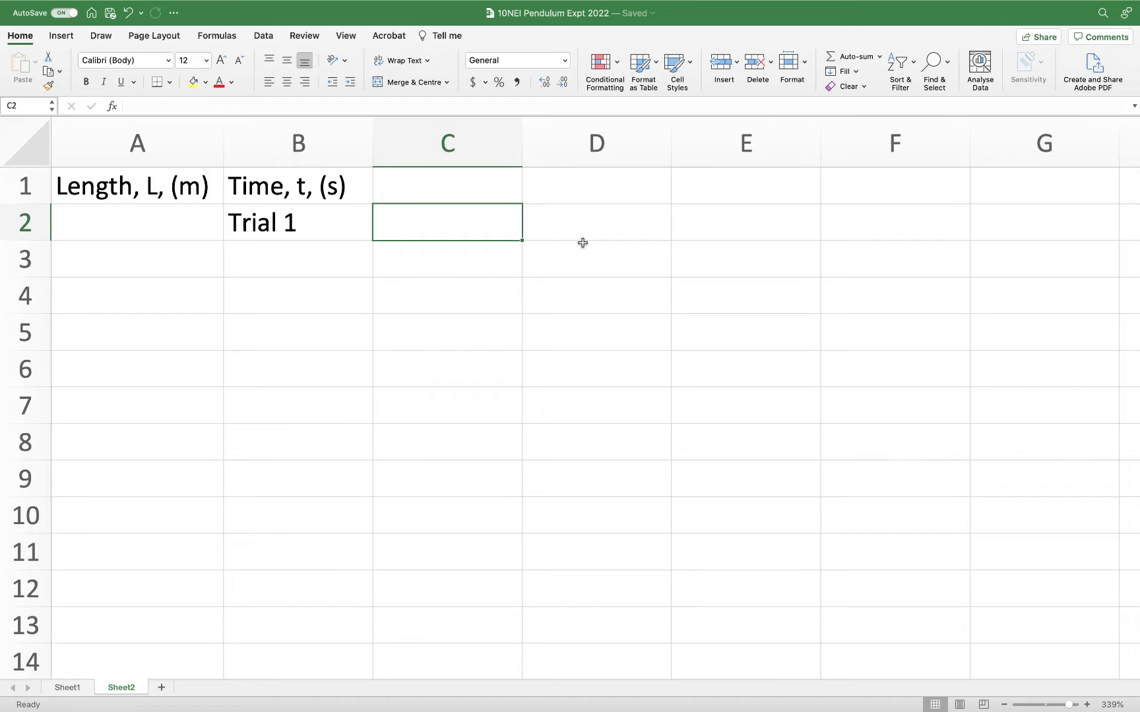
Fill Trial 2 and Trial 3 into C2 and D2 from Trial 1.
left_click(359, 232)
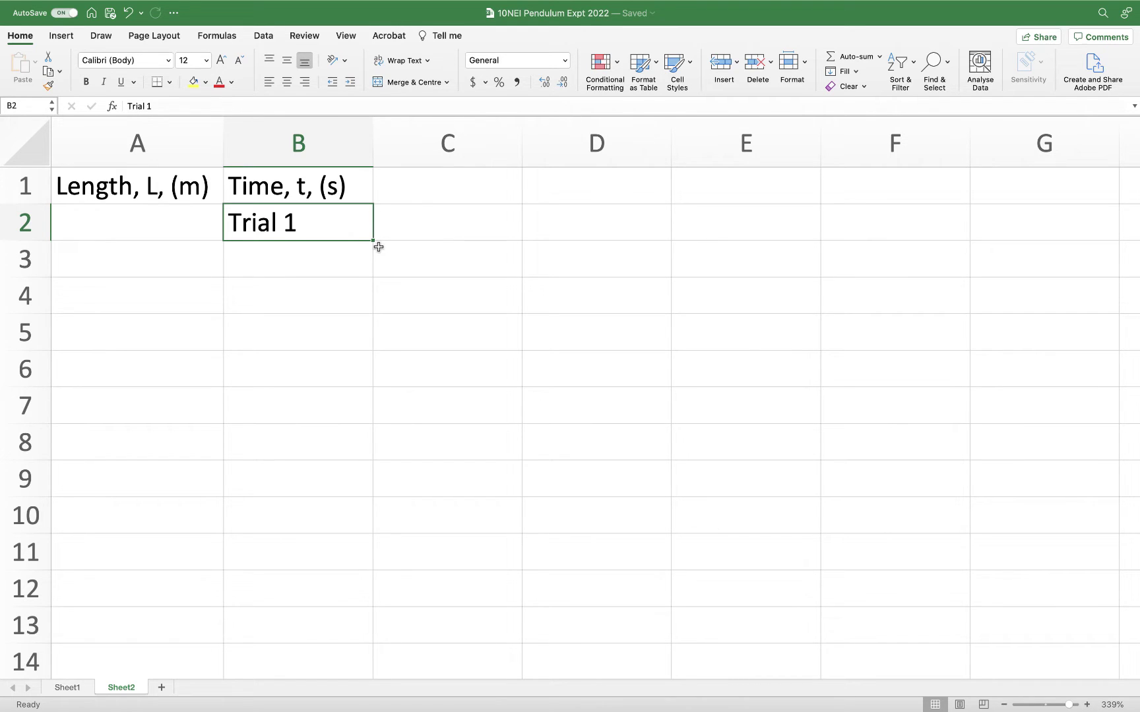
left_click_drag(373, 241, 552, 251)
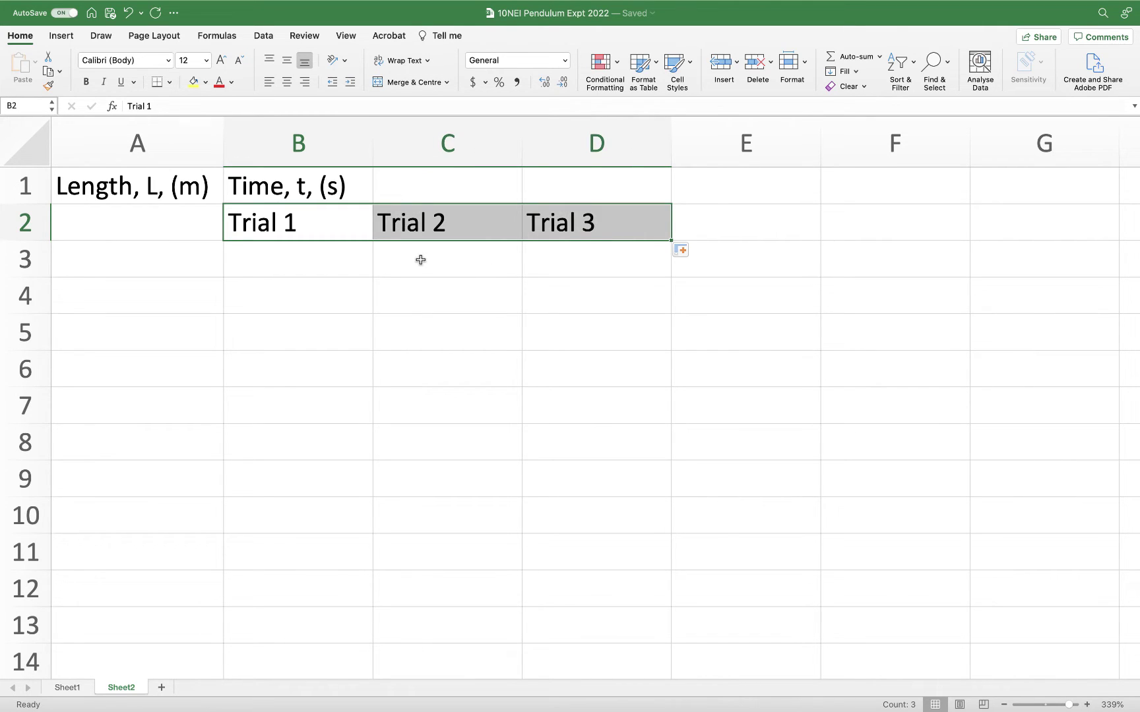
left_click(267, 272)
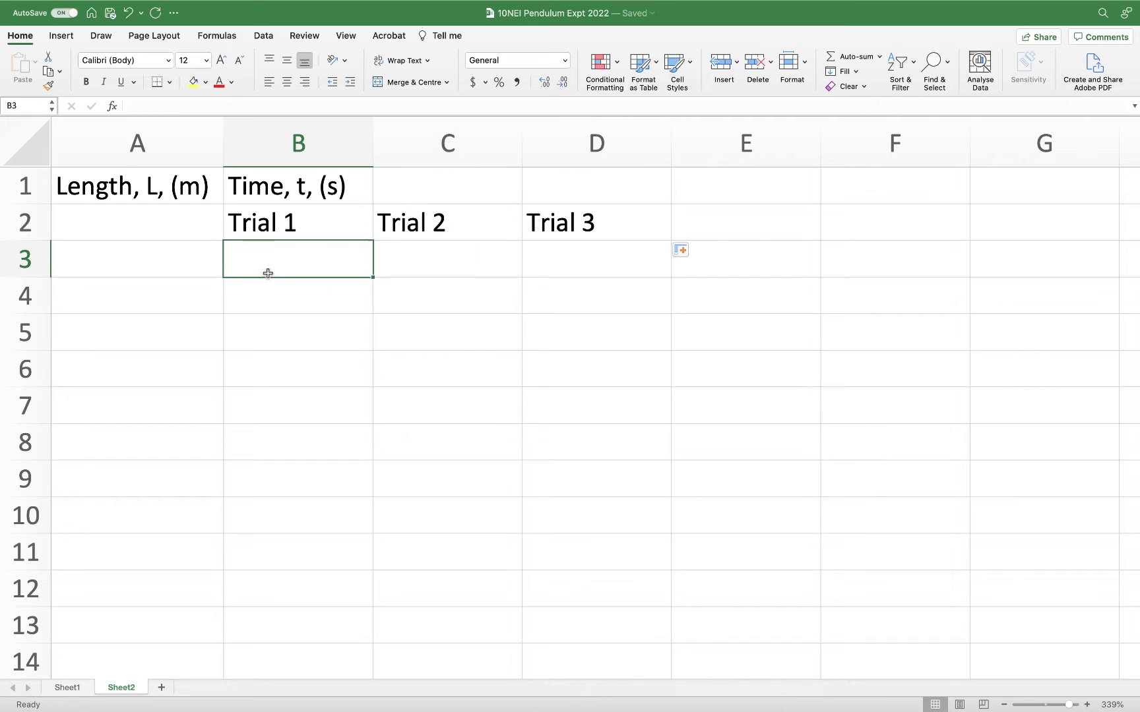
Move the 'Length, L, (m)' heading from A1 down to A2.
left_click(158, 184)
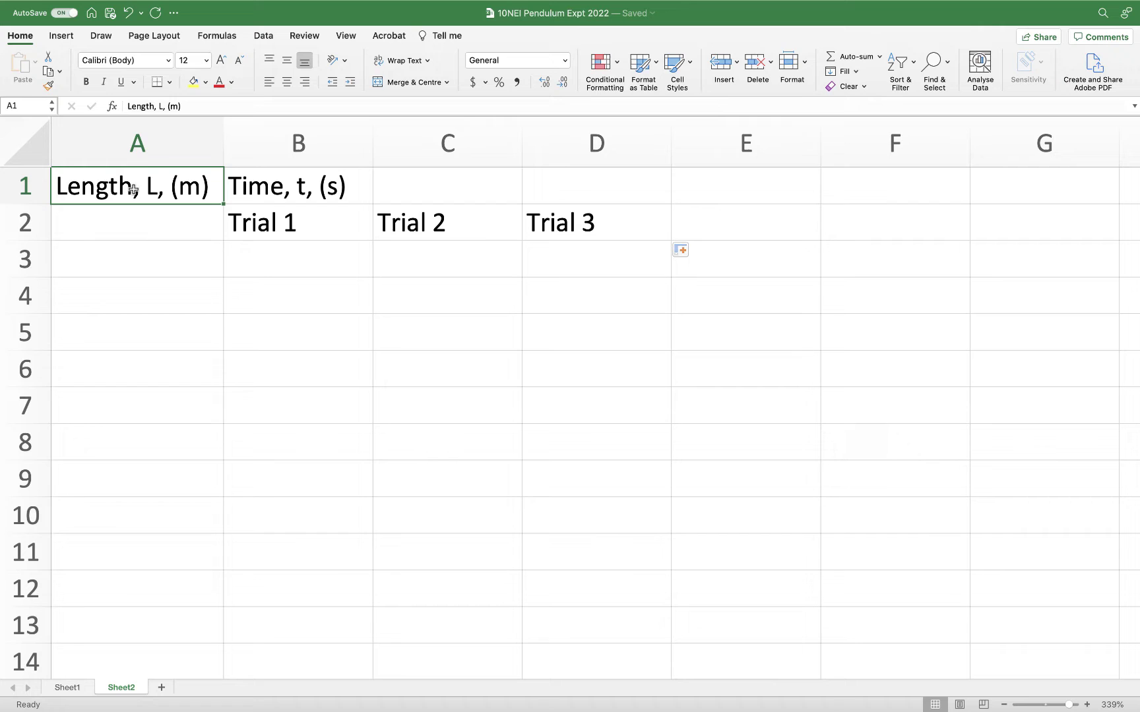
left_click_drag(132, 187, 135, 205)
double_click(132, 185)
left_click(166, 221)
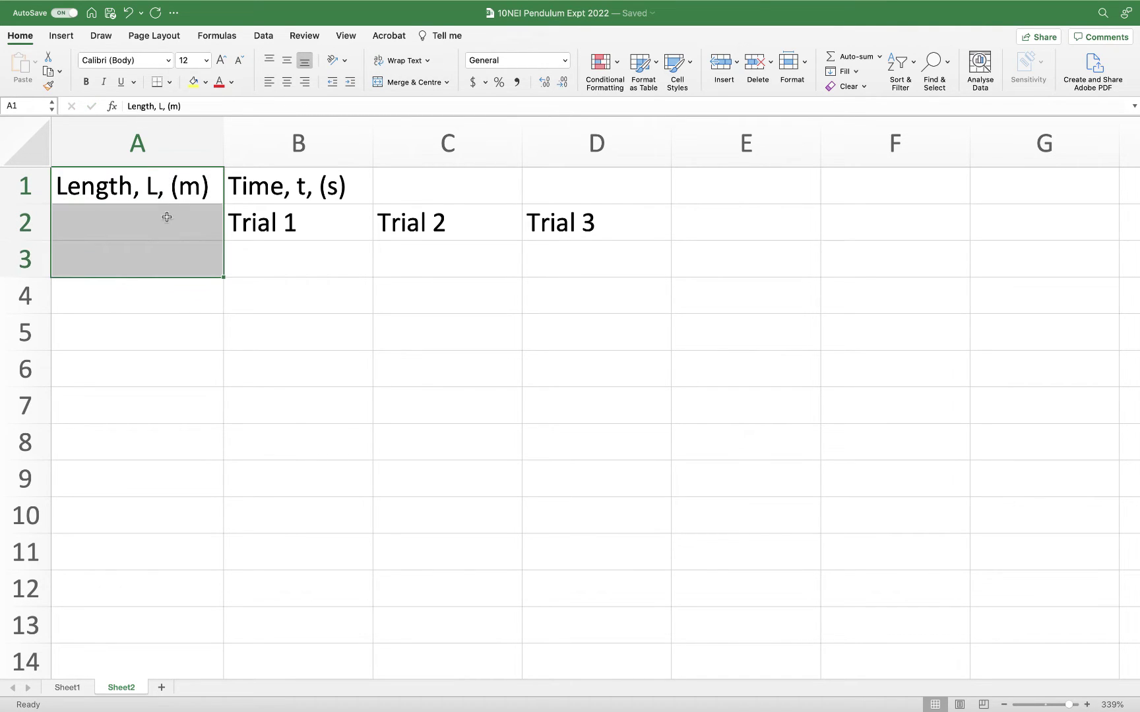
left_click(167, 198)
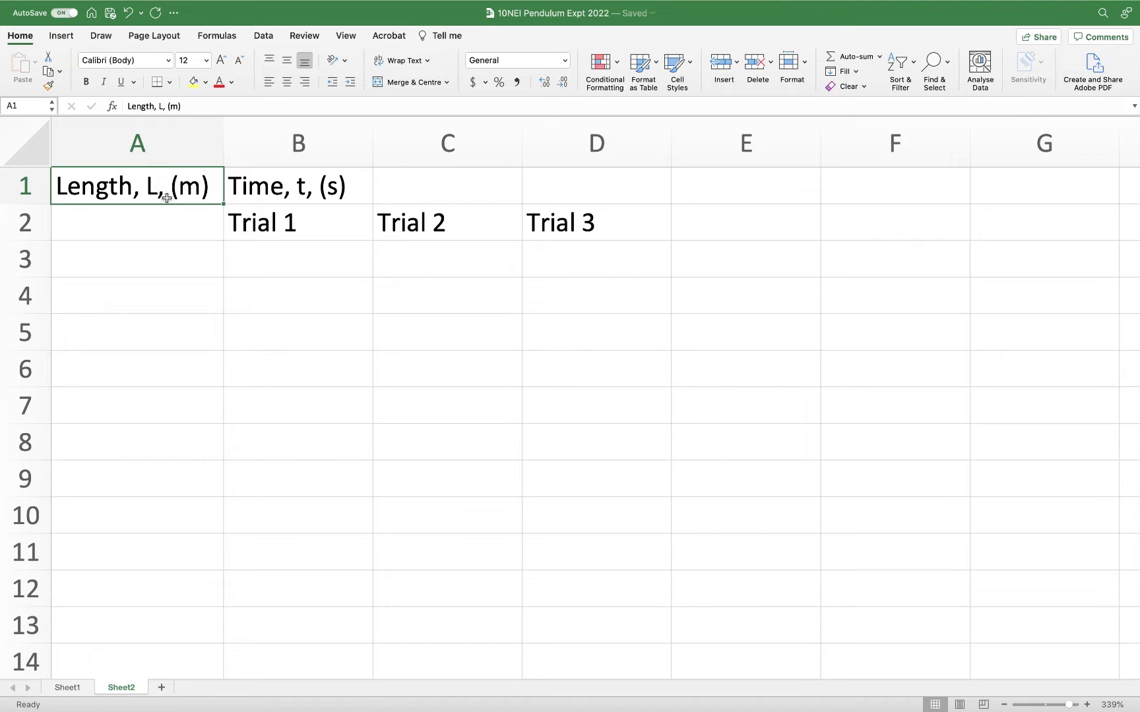
key("super+c")
left_click(165, 222)
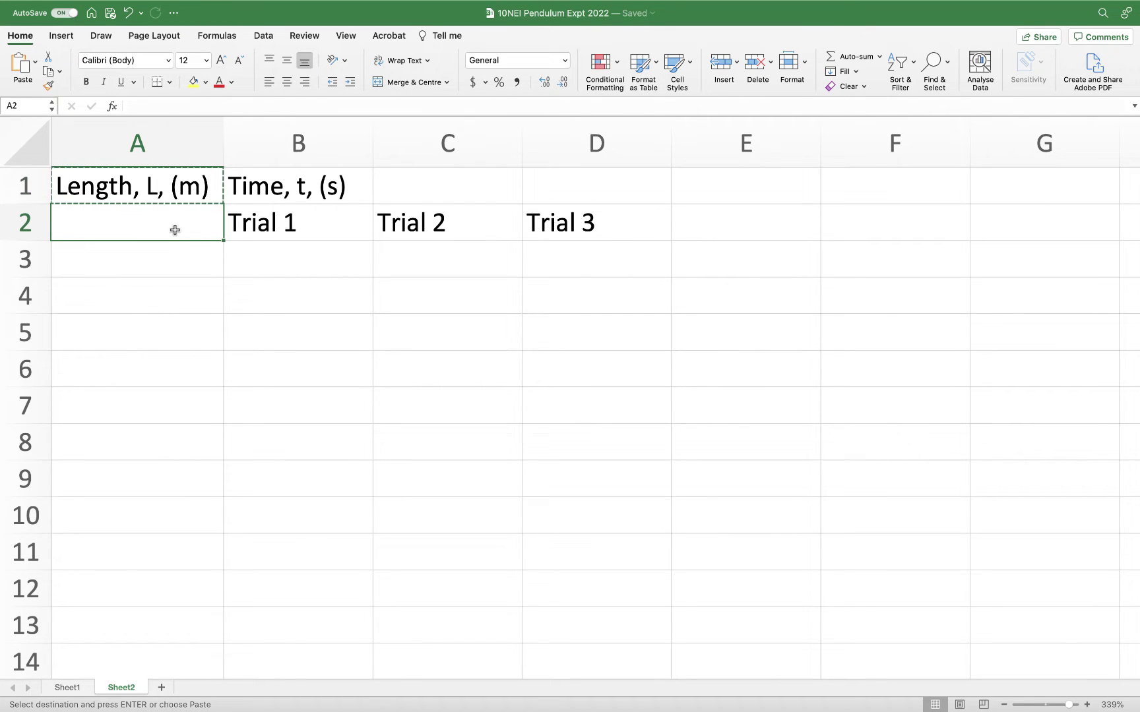
key("super+v")
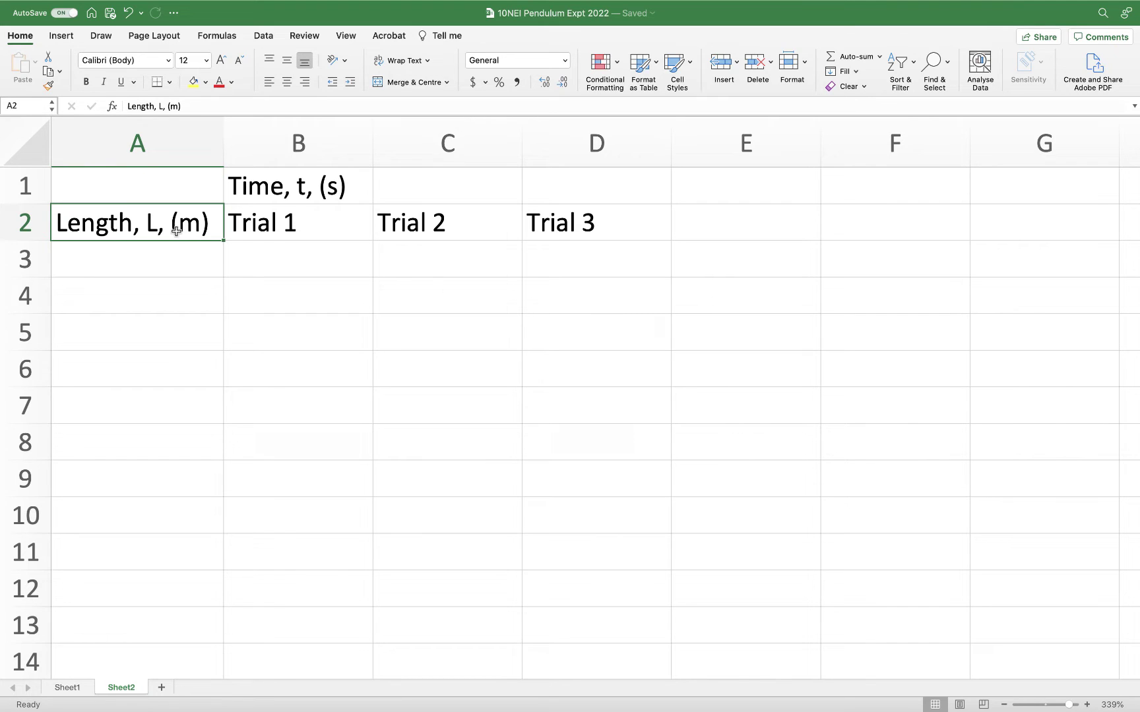
left_click(207, 256)
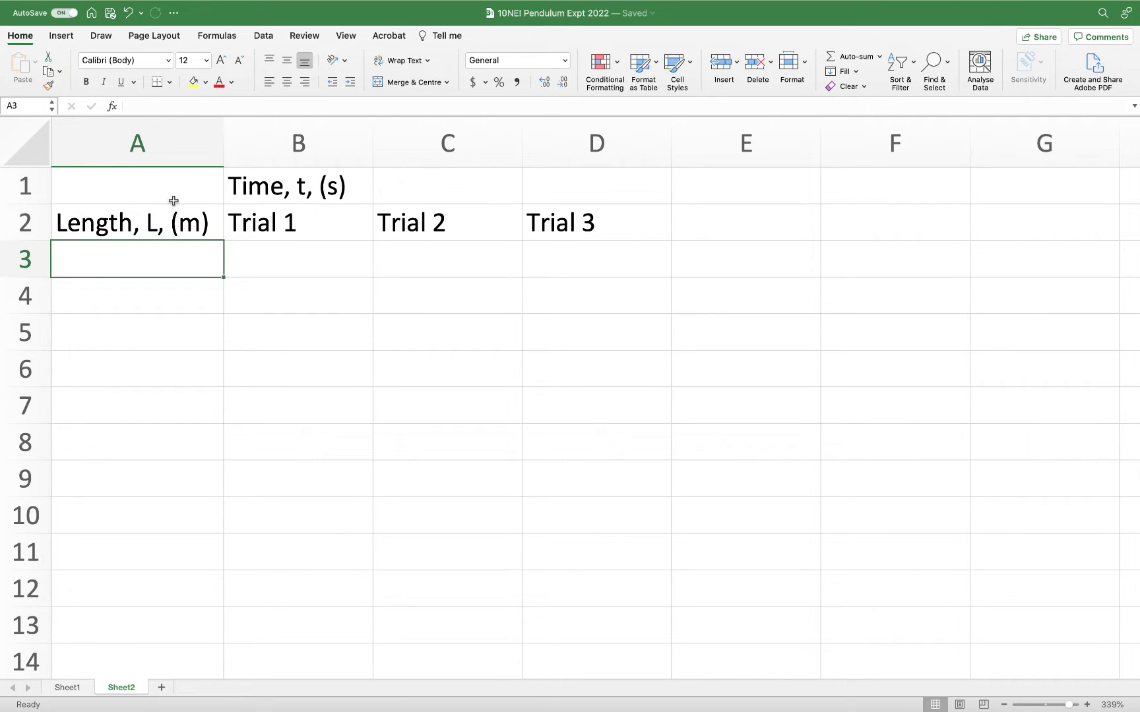
left_click(349, 194)
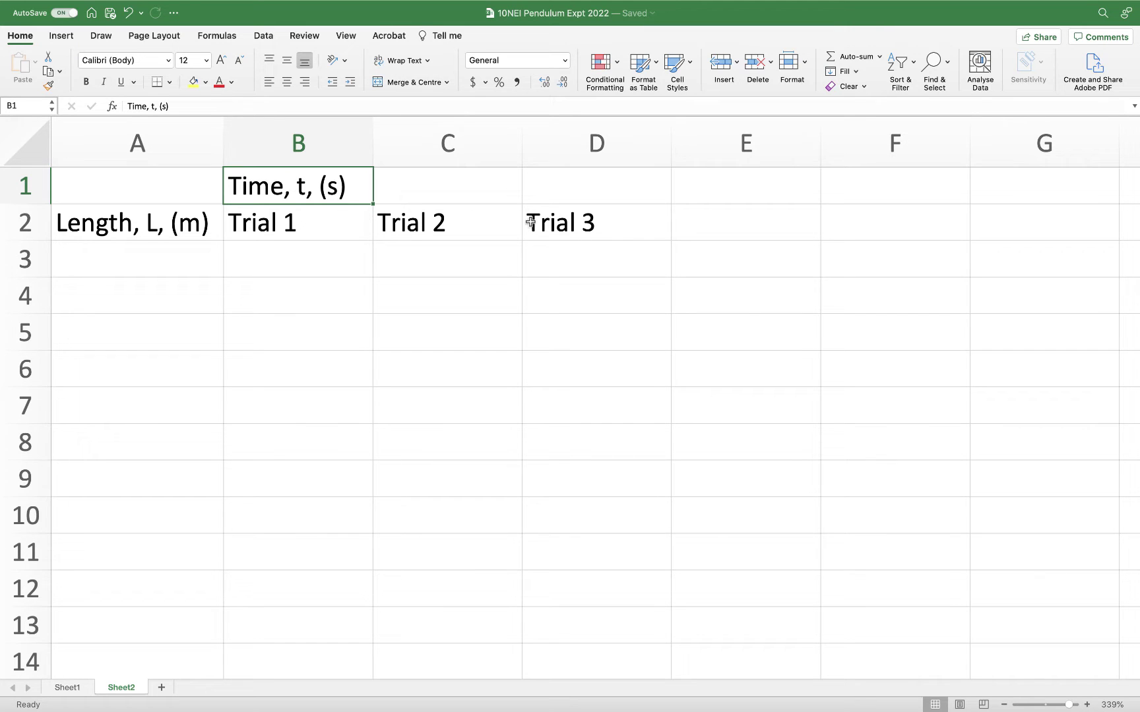
Enter the heading 'average time for 10 swings' in E2.
left_click(710, 231)
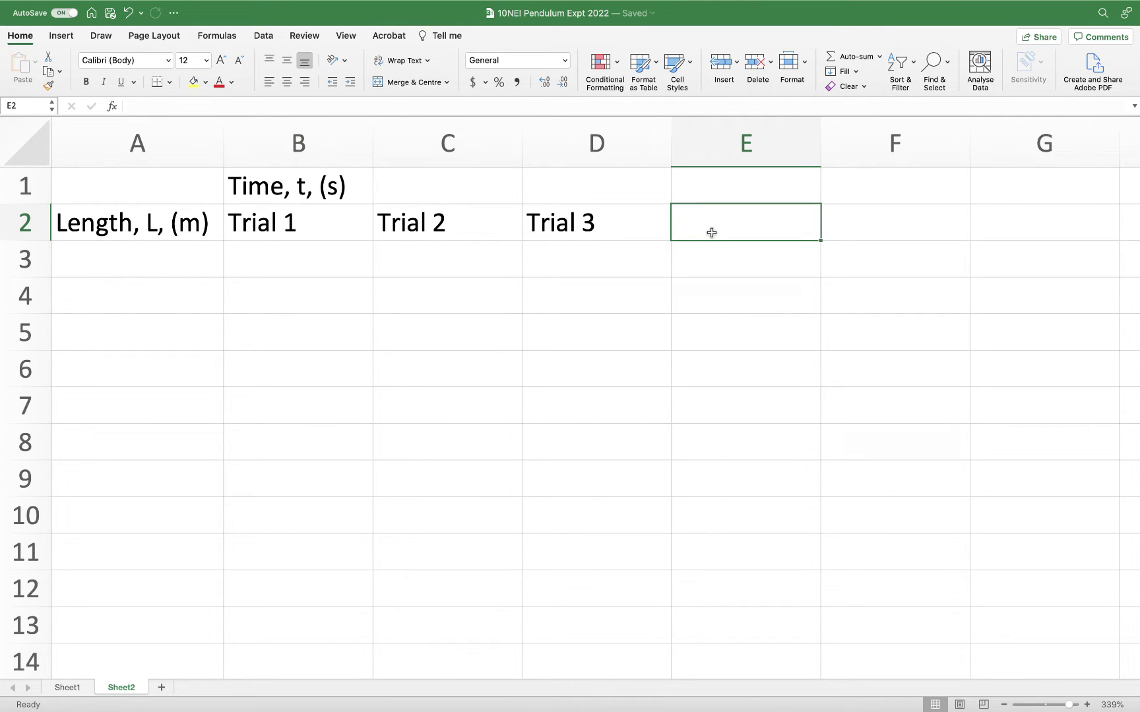
type("averge")
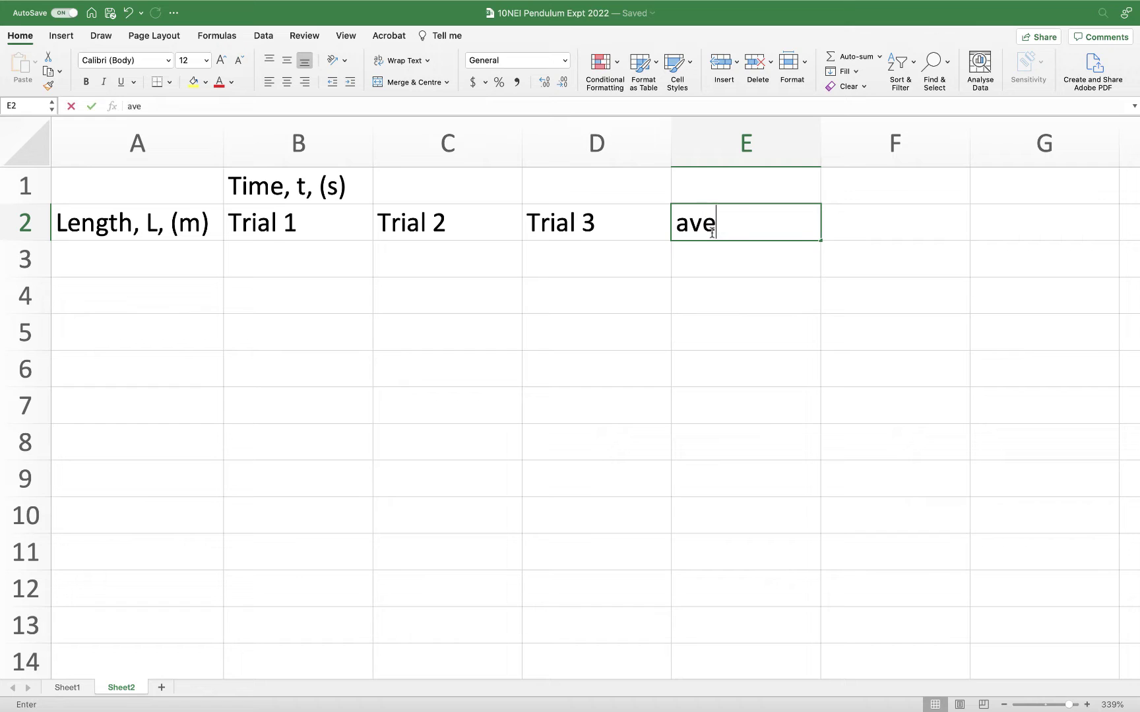
key("BackSpace")
key("BackSpace")
key("BackSpace")
type("e")
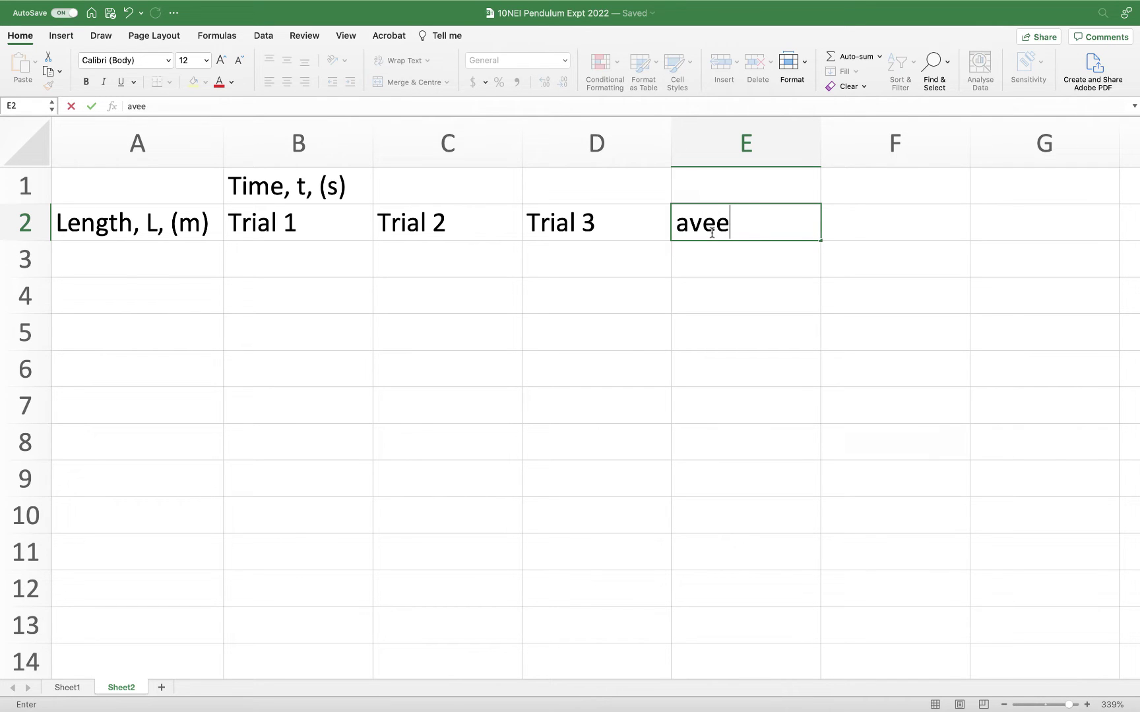
key("BackSpace")
type("rage time for 1")
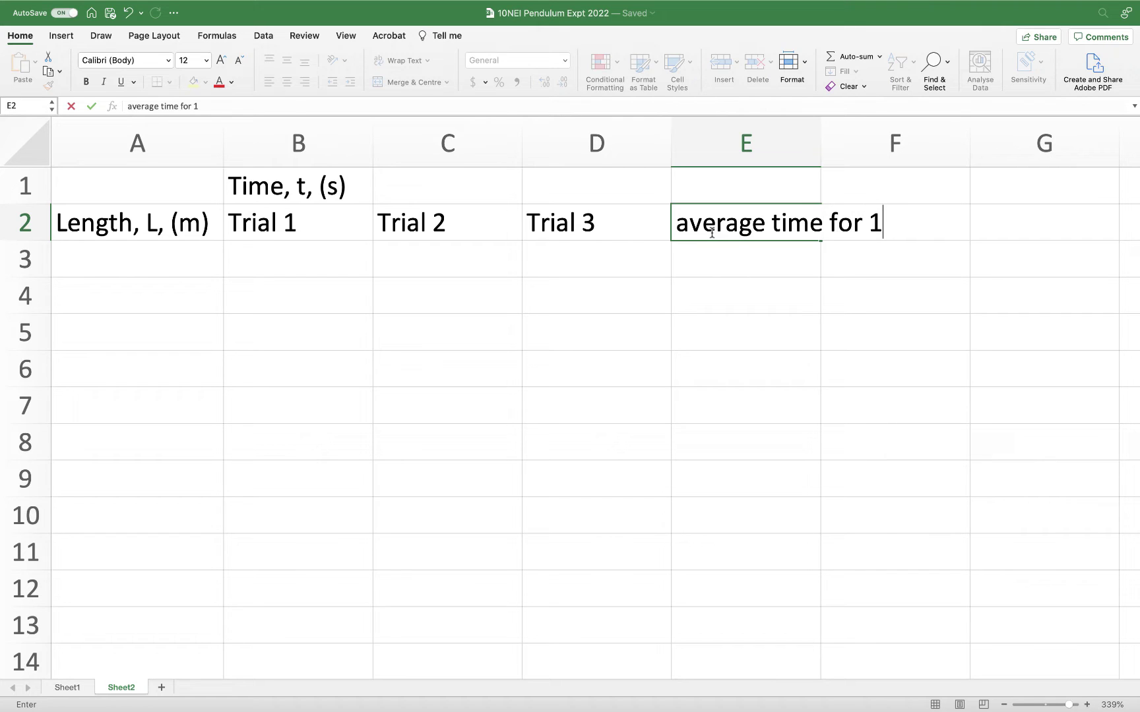
type("0 switn")
key("BackSpace")
key("BackSpace")
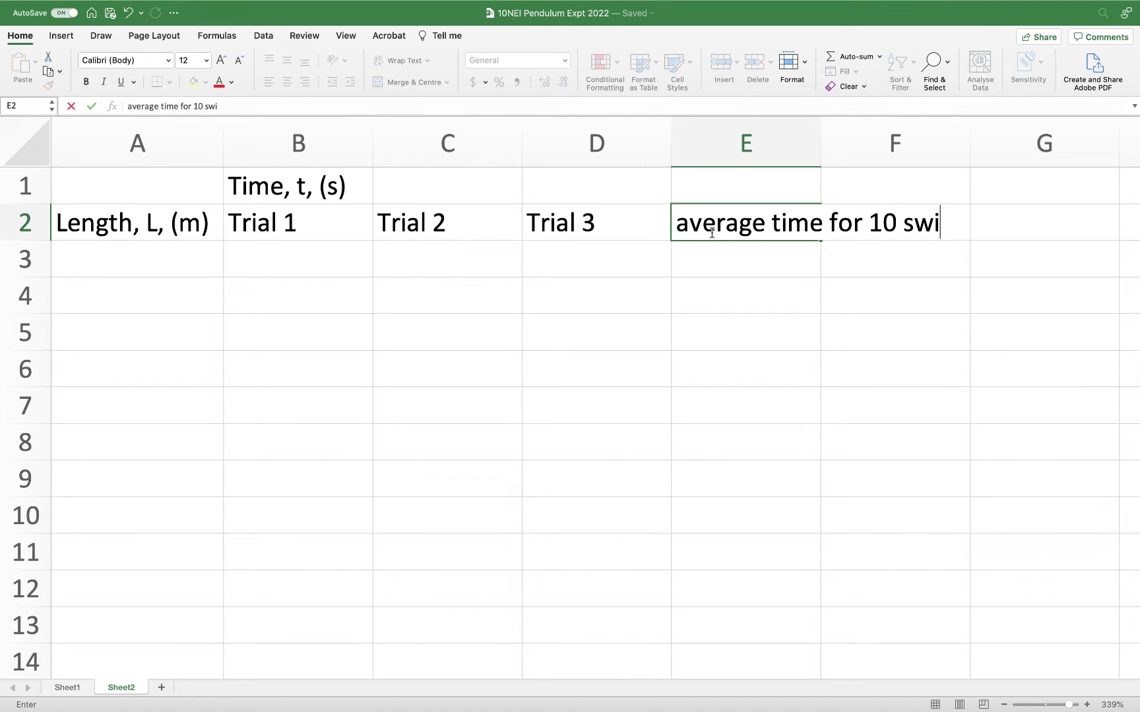
type("ngs")
key("Return")
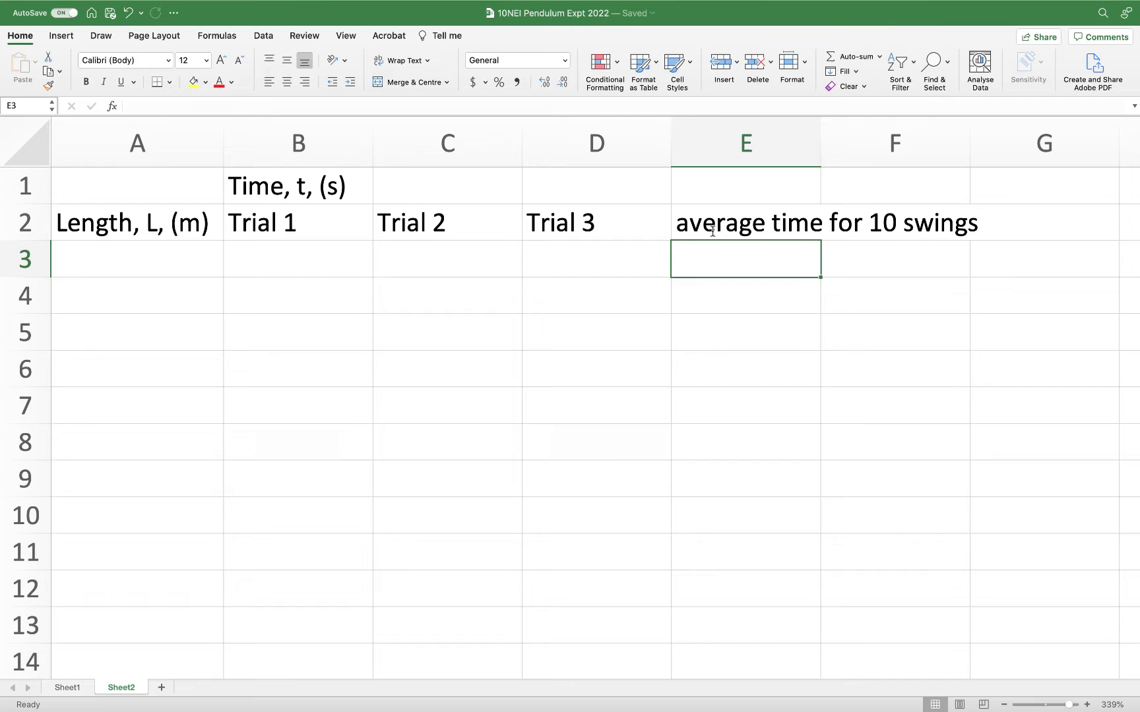
Wrap the E2 heading onto two lines, widen column E, and shorten row 2.
left_click(713, 231)
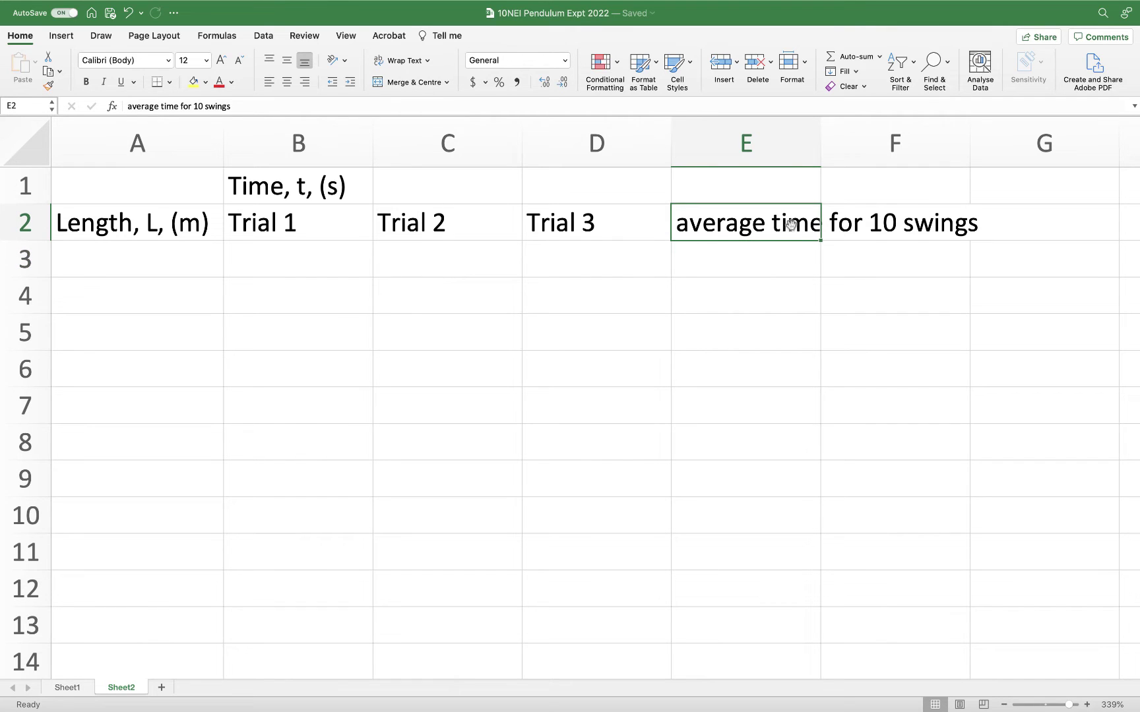
left_click(413, 62)
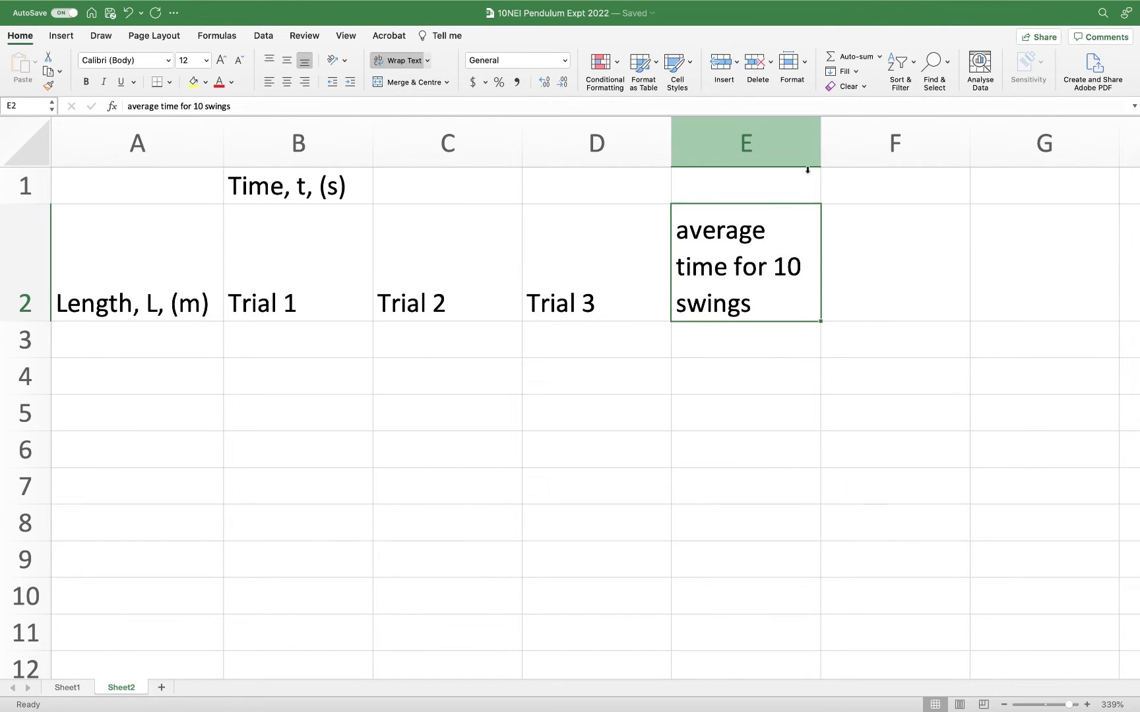
left_click_drag(820, 143, 858, 143)
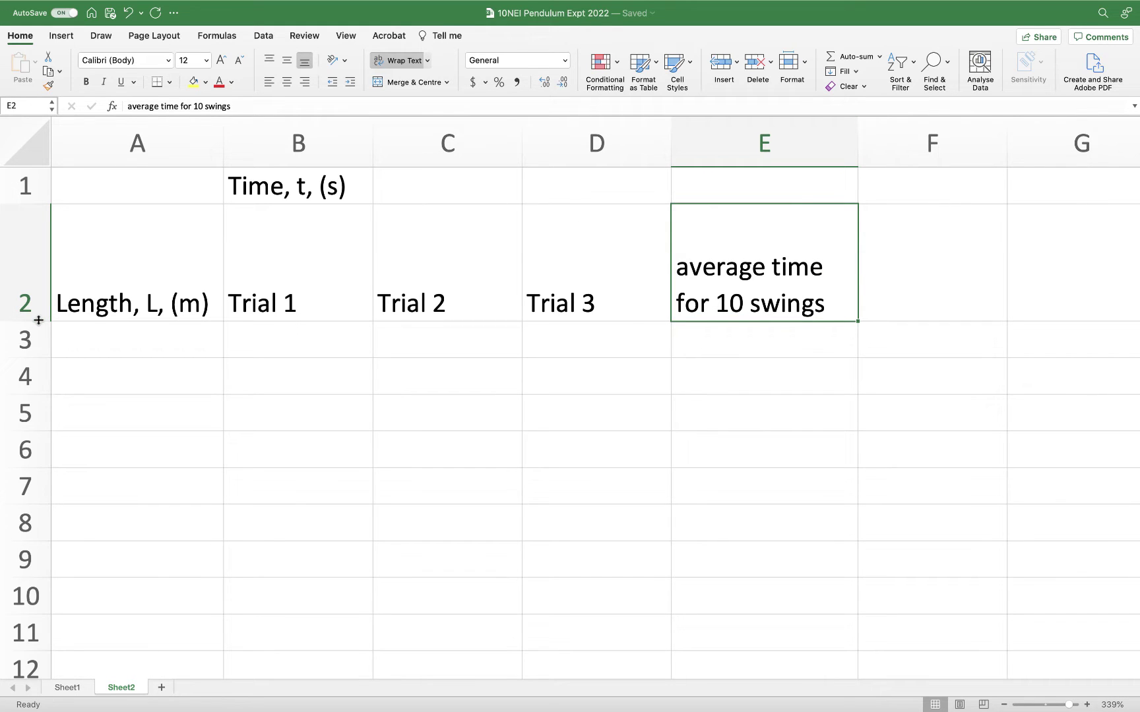
left_click_drag(38, 320, 38, 282)
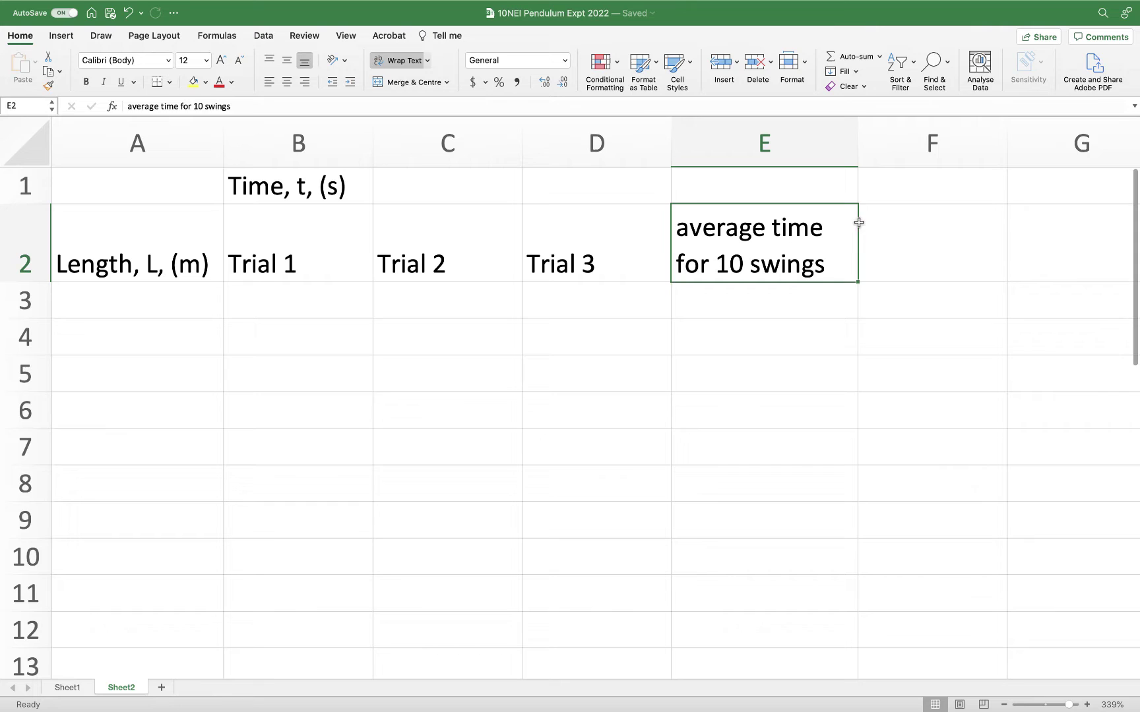
Copy the E2 heading into F2 and edit it to 'average time for 1 swings'.
left_click(893, 246)
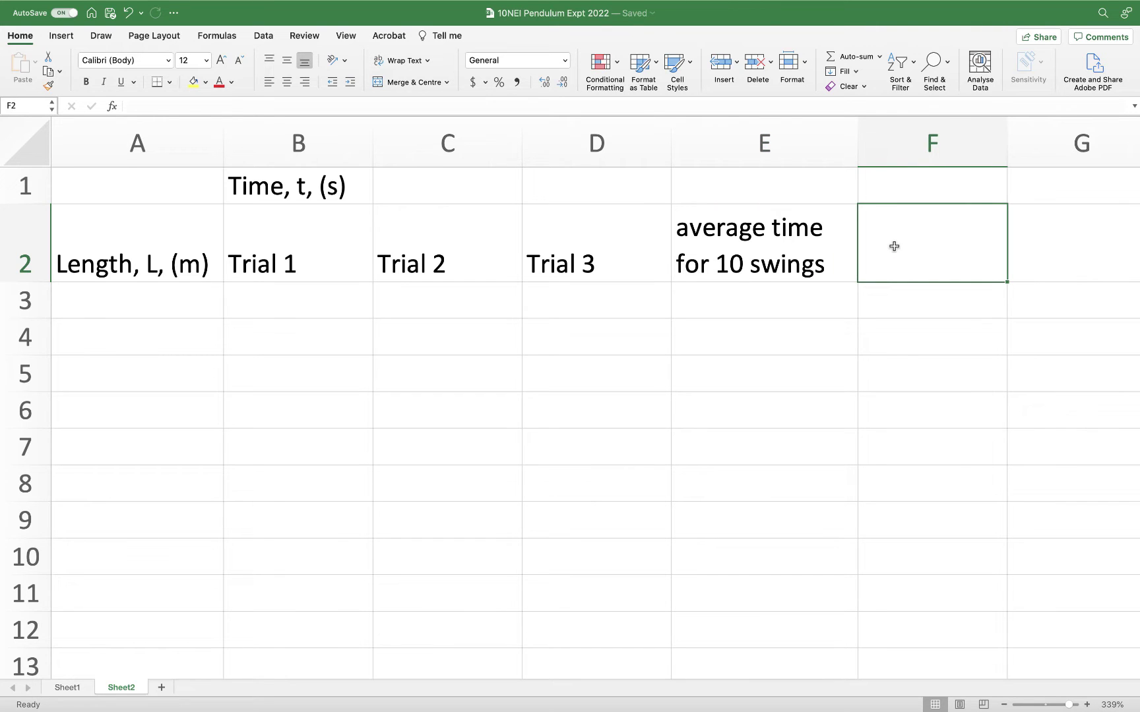
key("Left")
key("cmd+c")
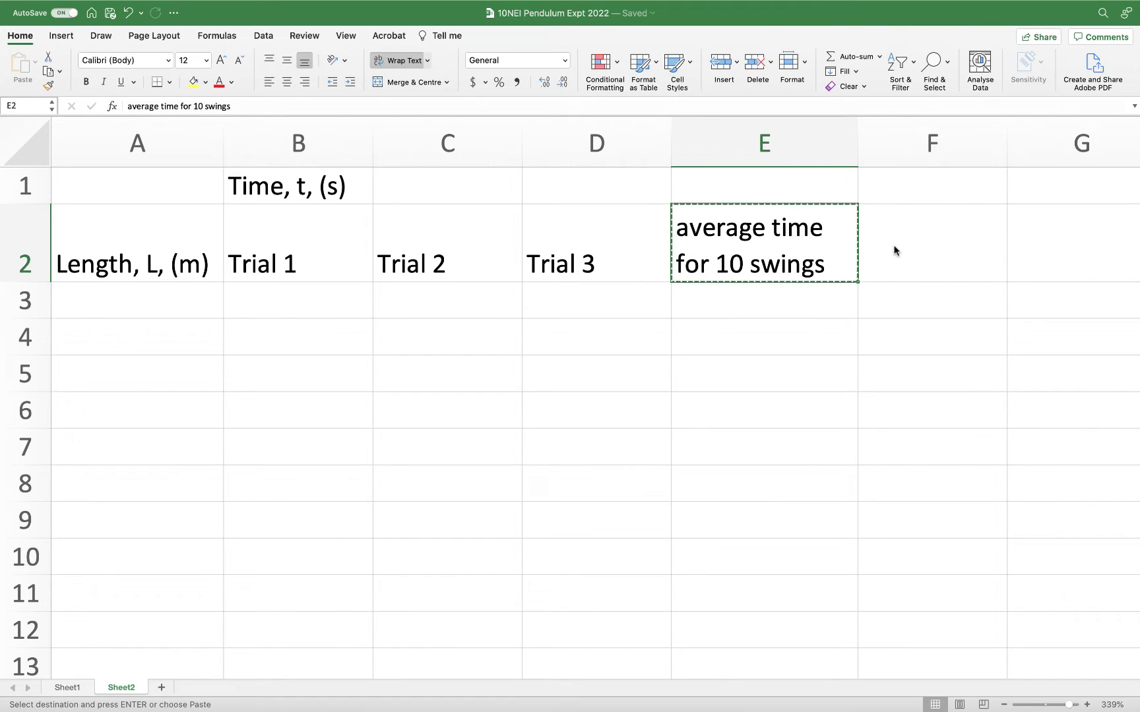
left_click(894, 246)
key("Return")
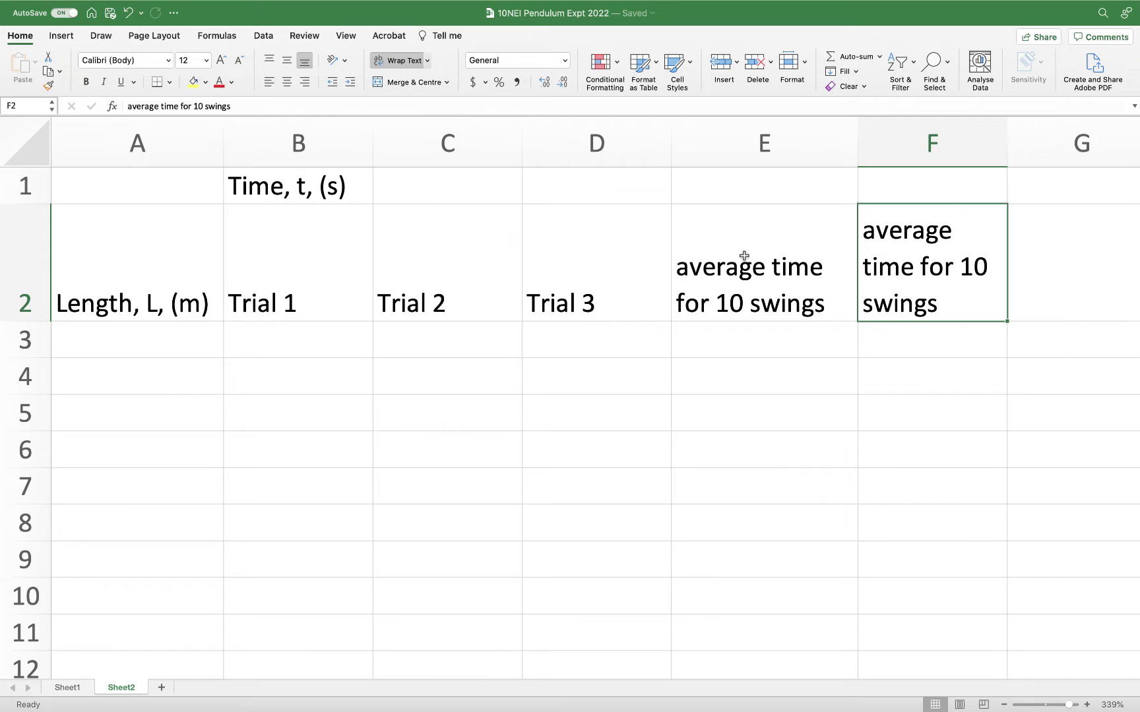
left_click(197, 107)
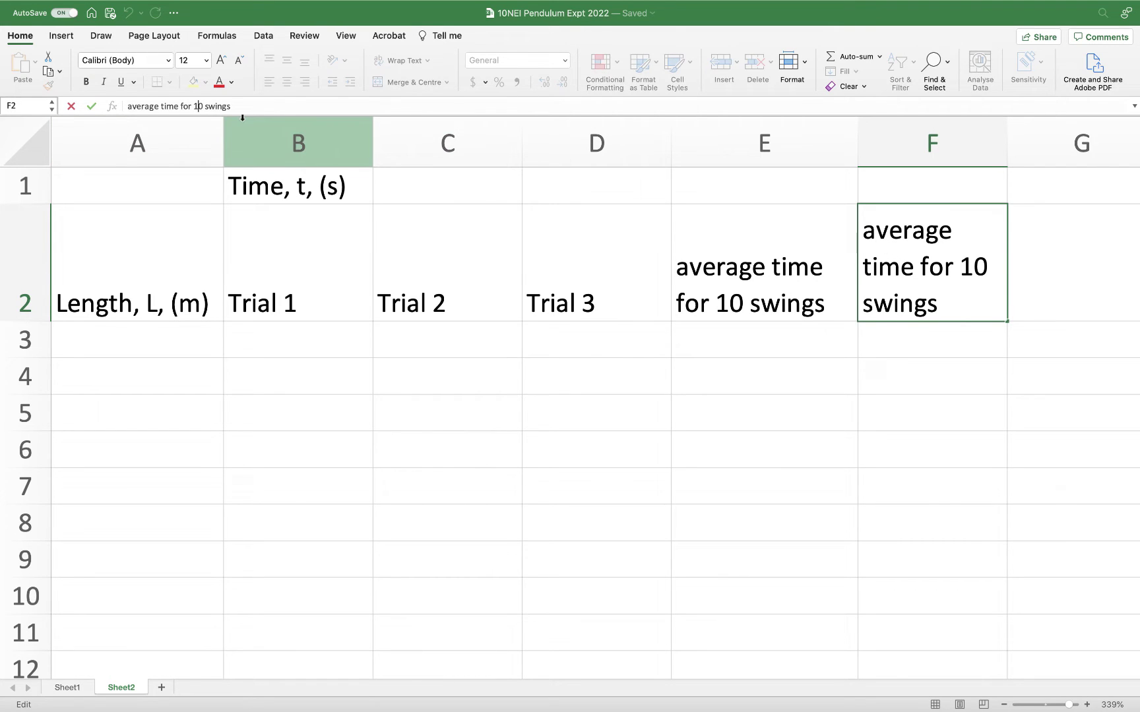
key("Delete")
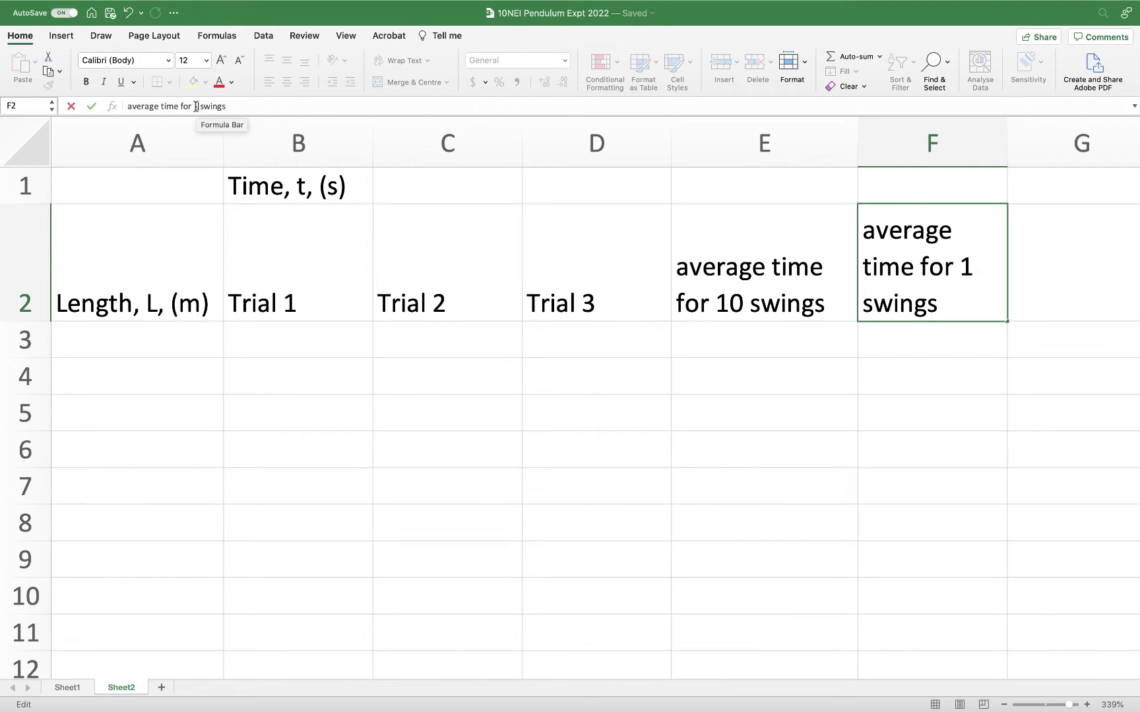
key("Return")
Match columns E and F widths and shorten row 2 to the two-line headings.
left_click(910, 246)
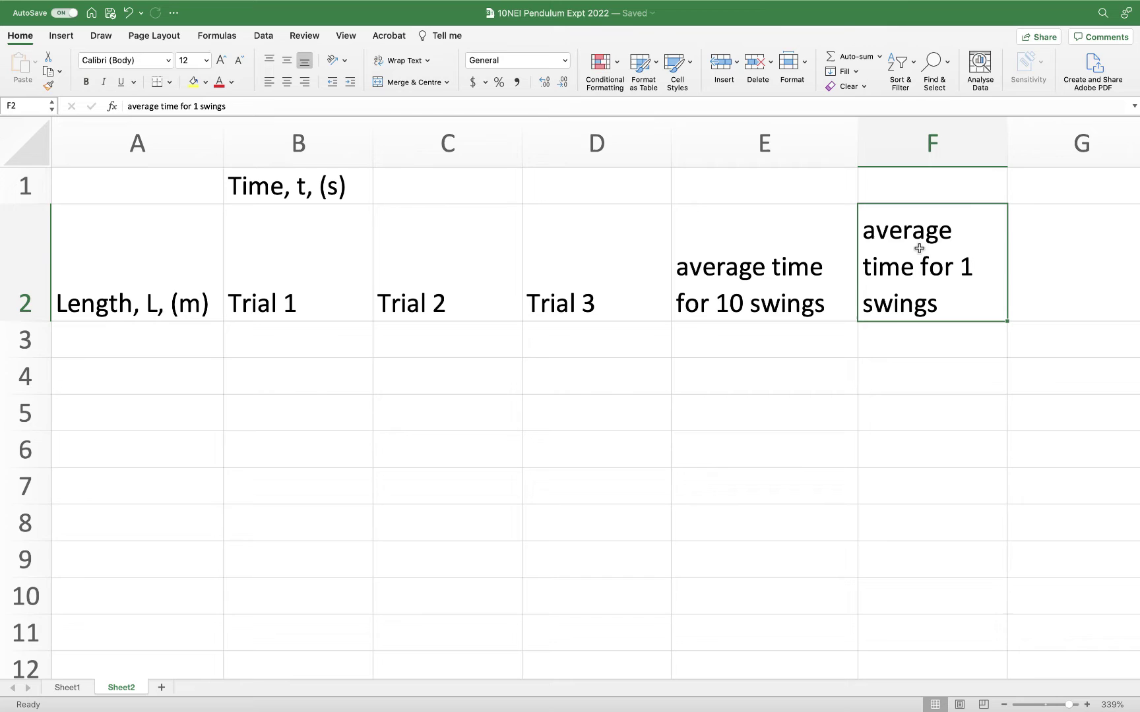
left_click_drag(798, 148, 855, 141)
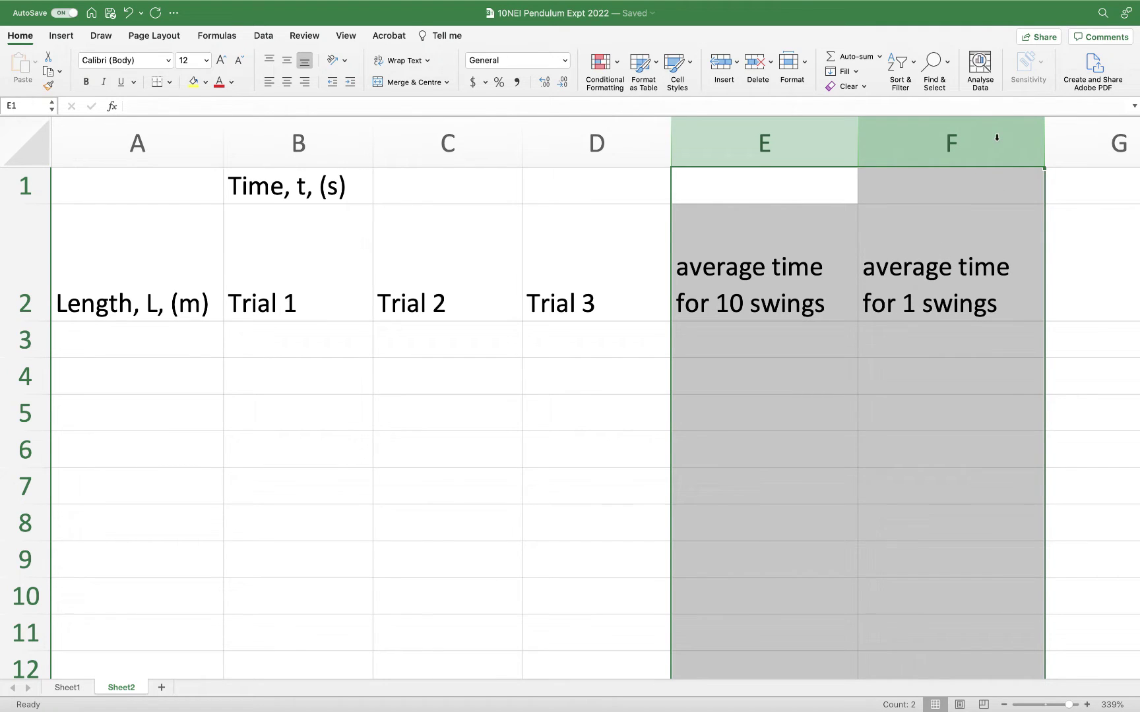
left_click(933, 225)
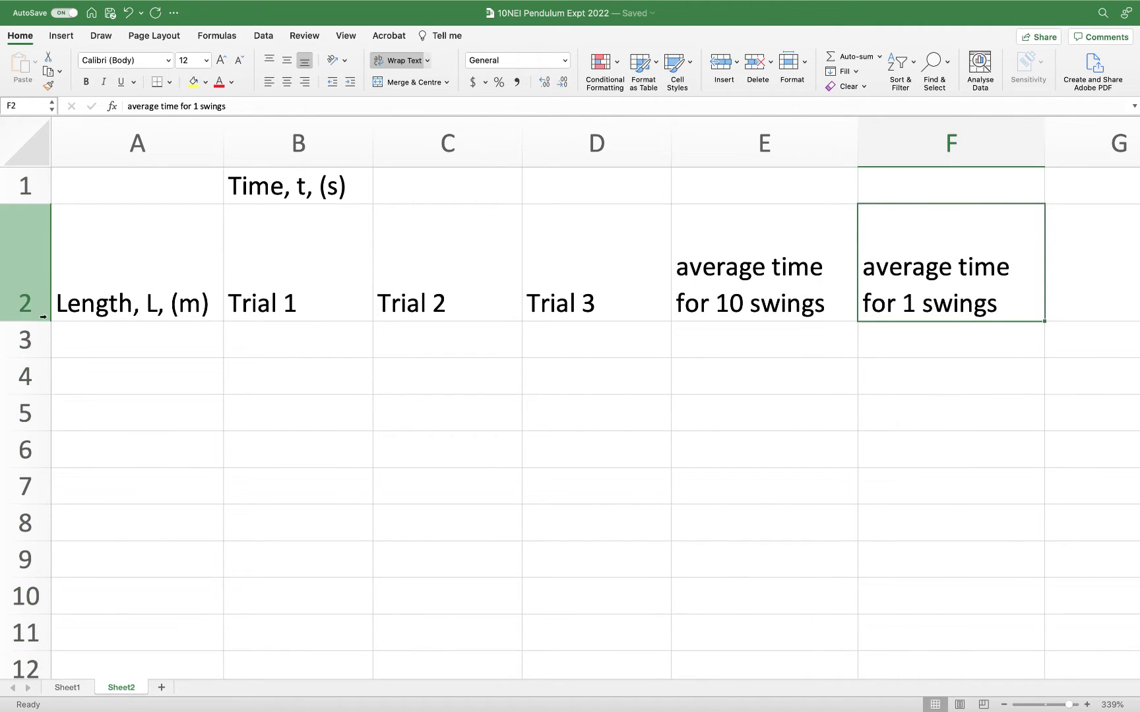
left_click_drag(43, 316, 46, 283)
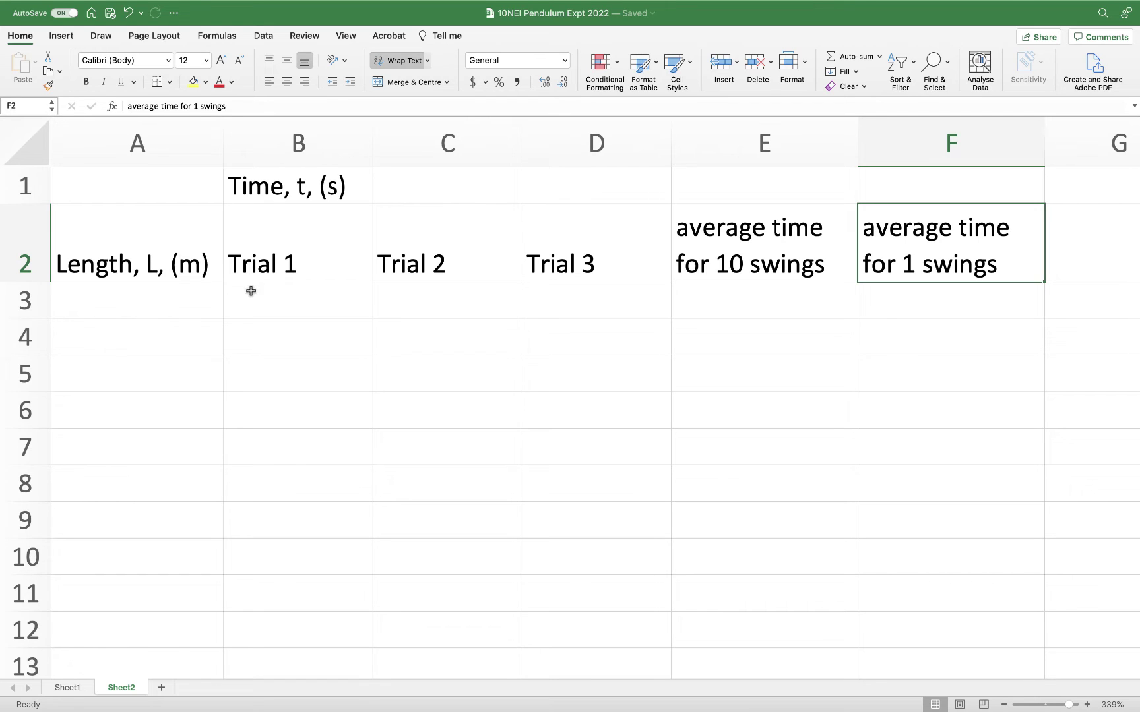
Enter 0.50 in A3 and show it with two decimal places.
left_click(157, 299)
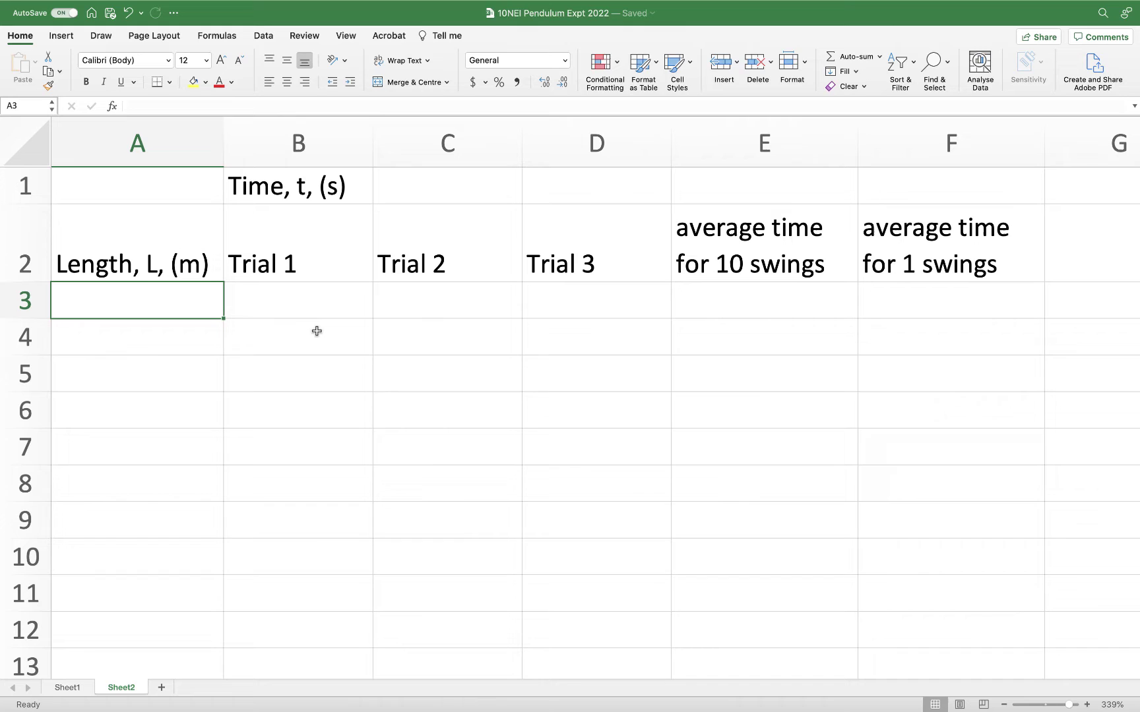
type("0.50")
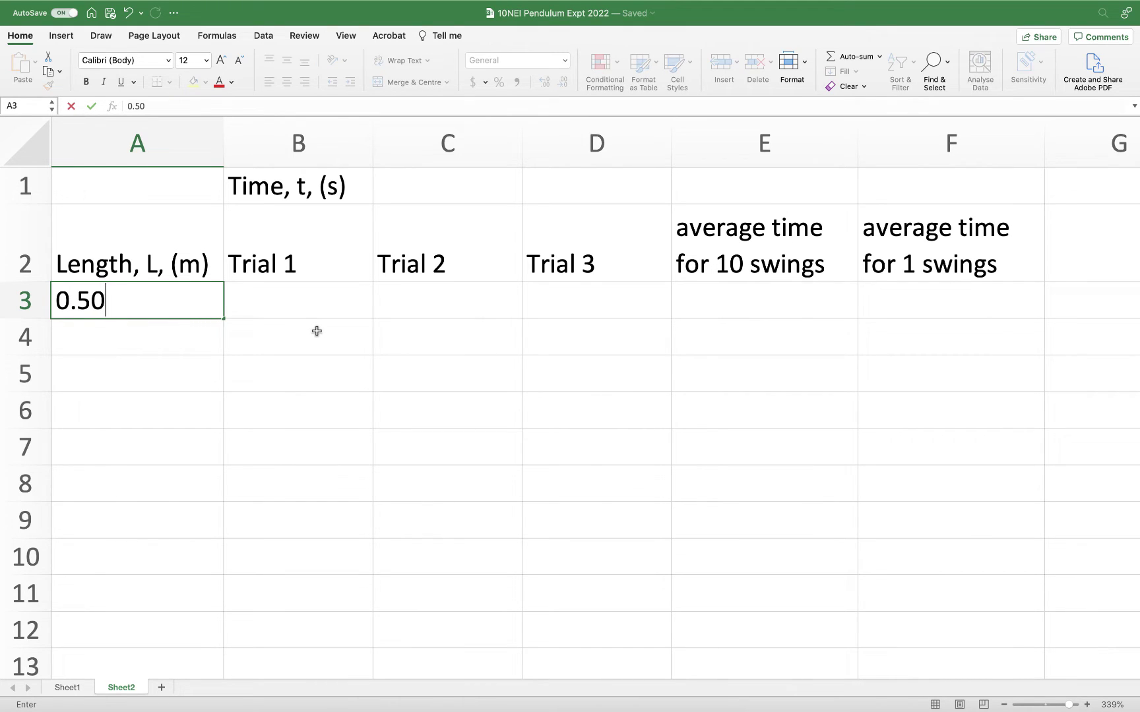
key("Return")
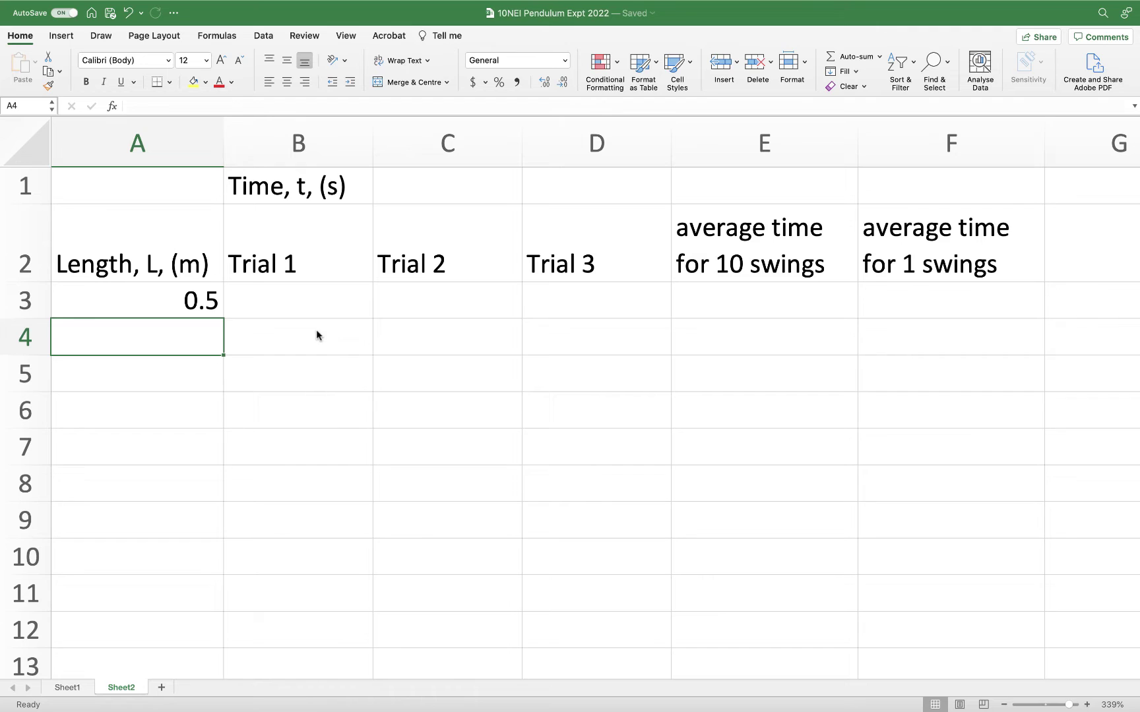
left_click(195, 301)
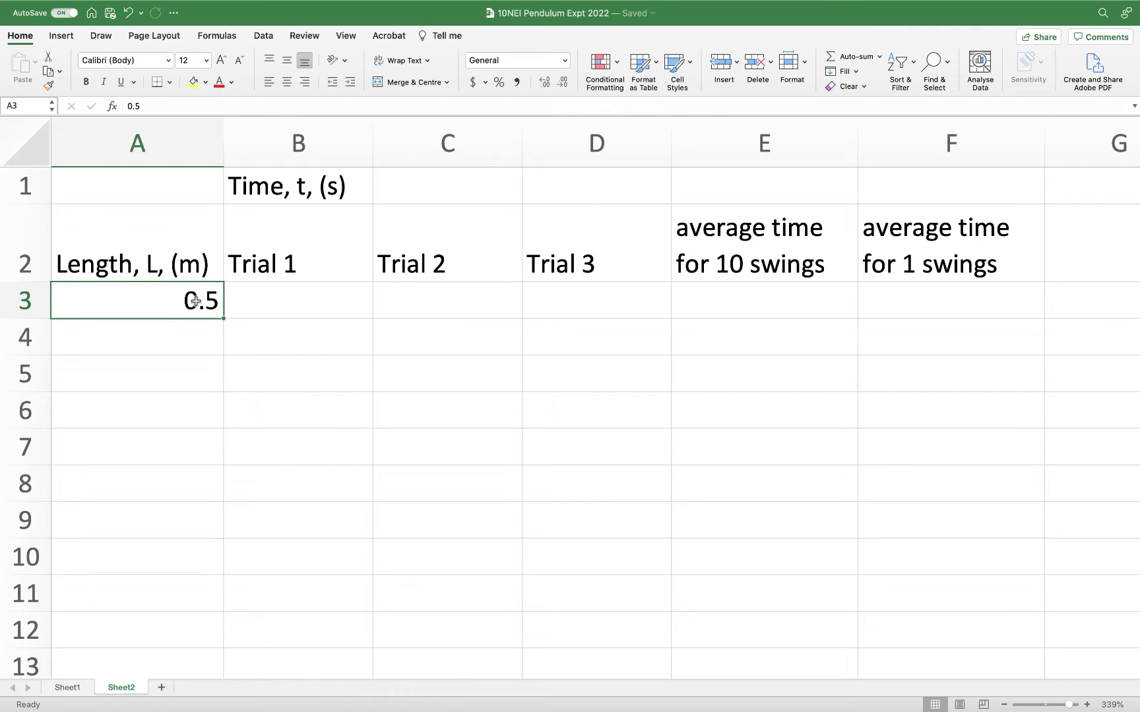
left_click(544, 83)
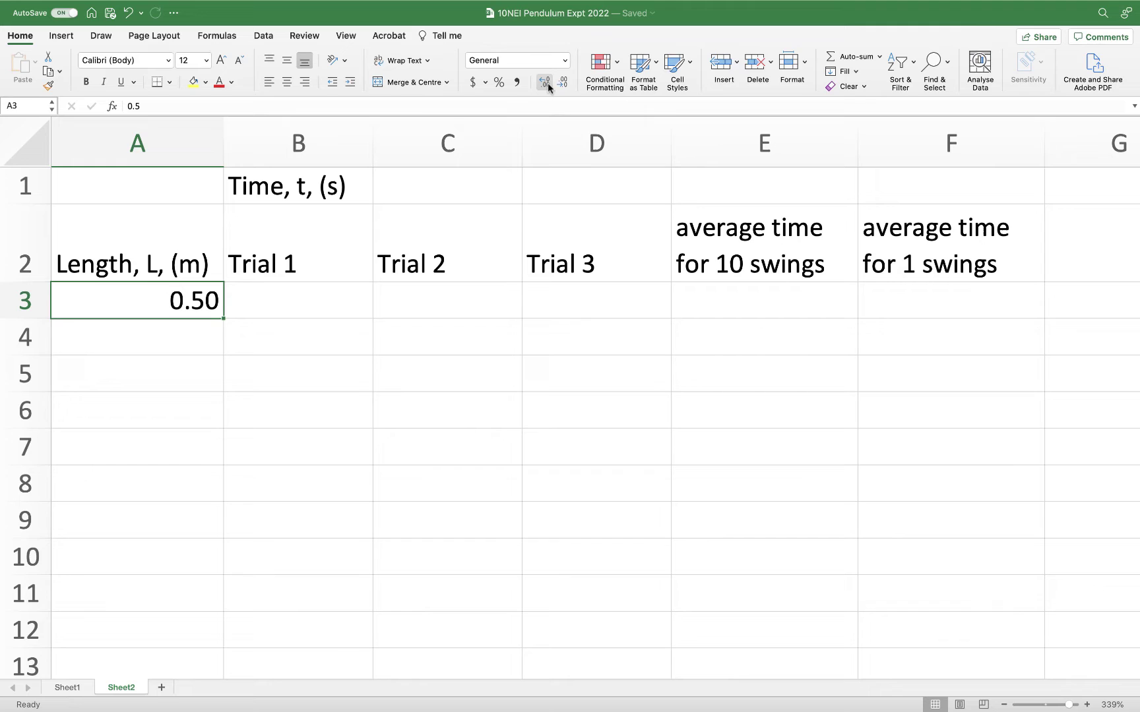
left_click(211, 326)
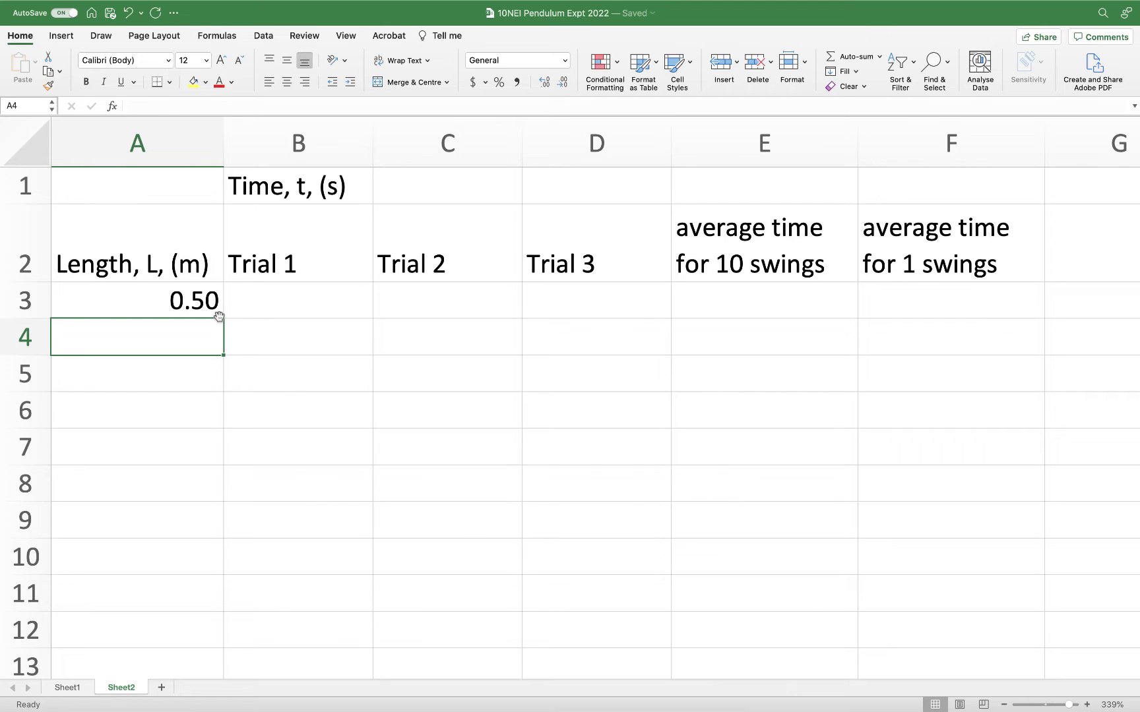
Enter =A3-0.05 in A4 and fill it down to A10, giving 0.45 to 0.15.
type("=")
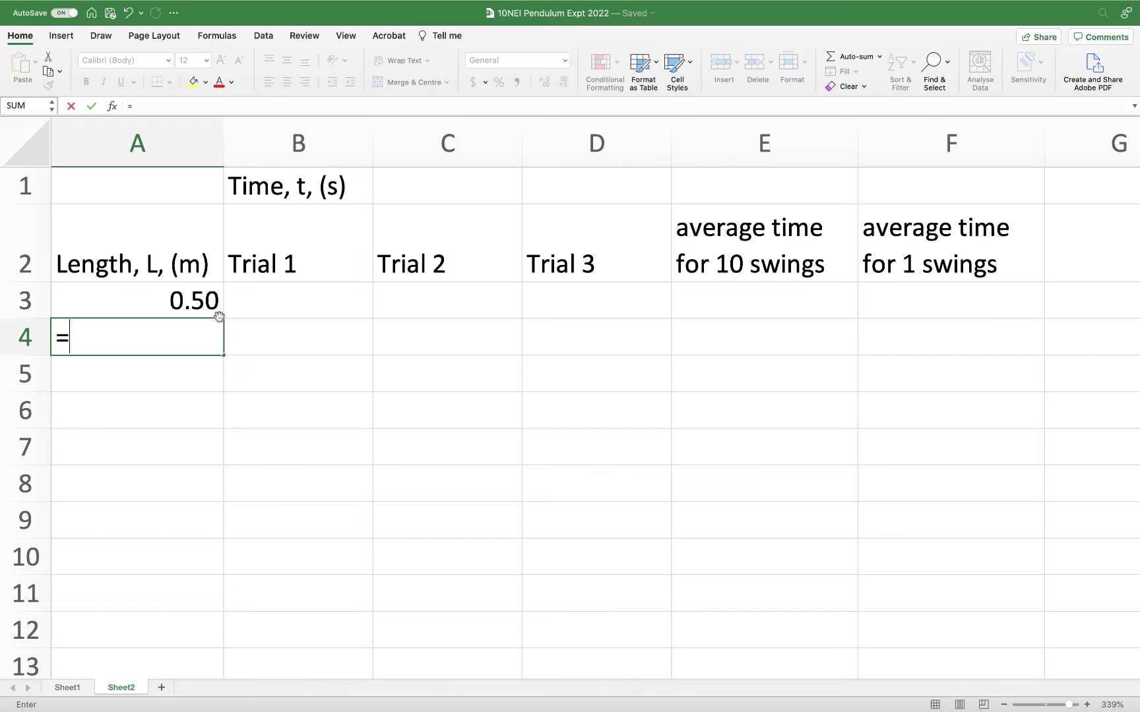
left_click(218, 316)
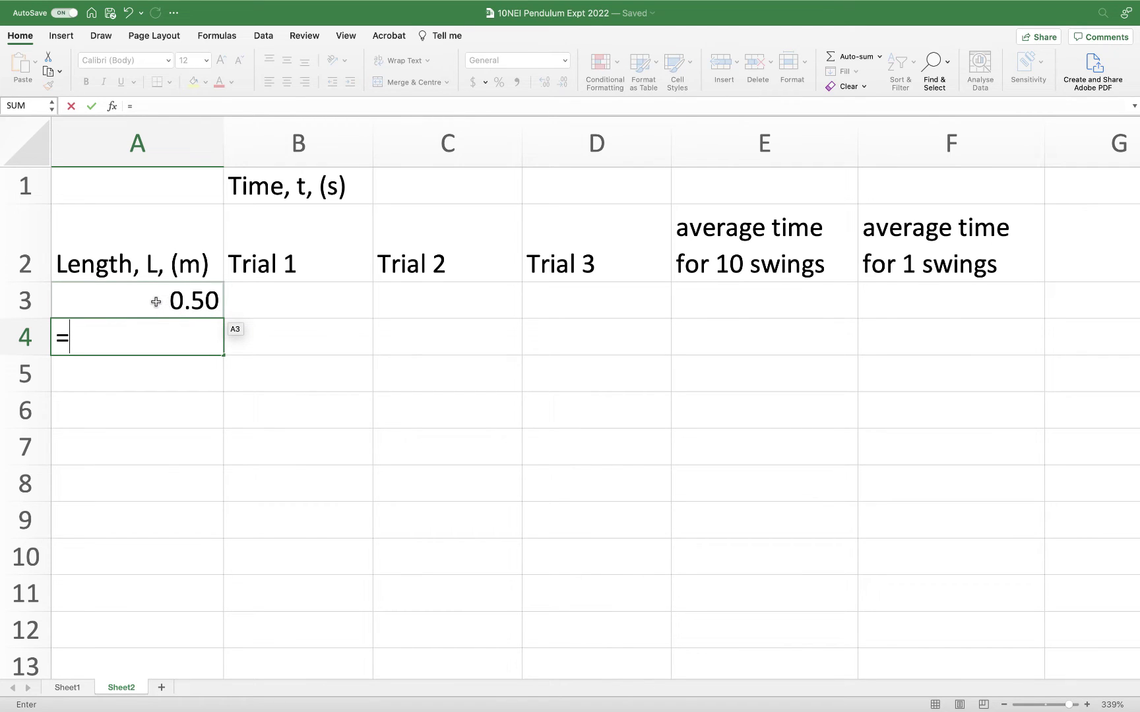
left_click(155, 302)
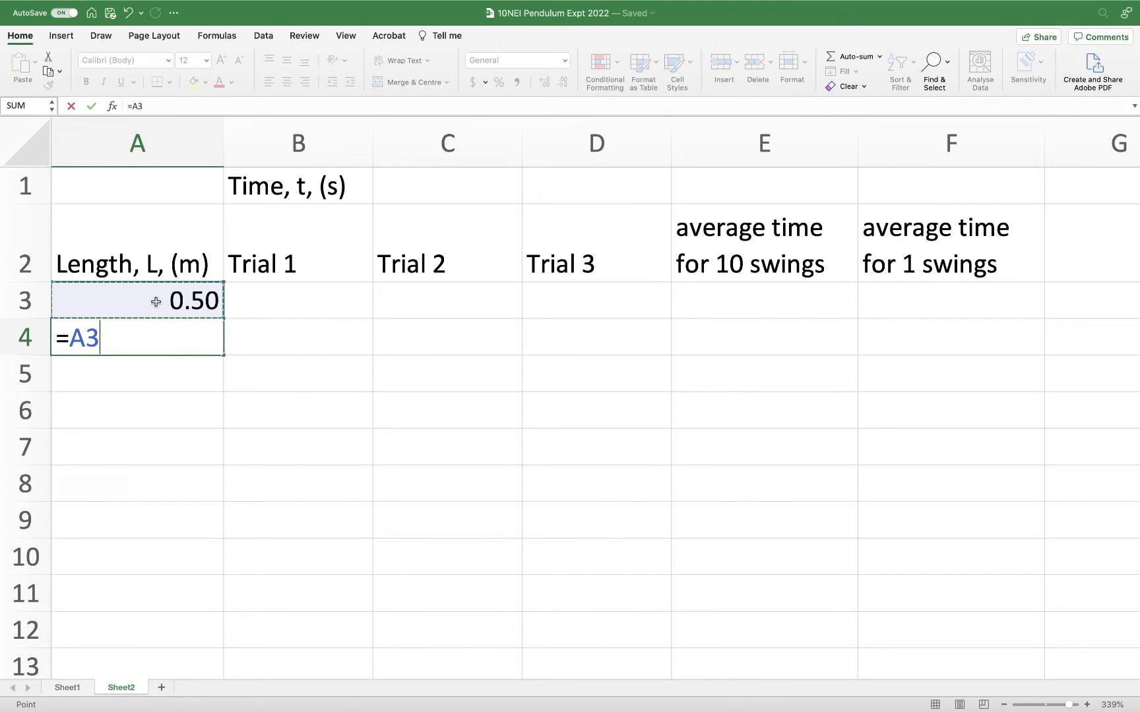
type("-")
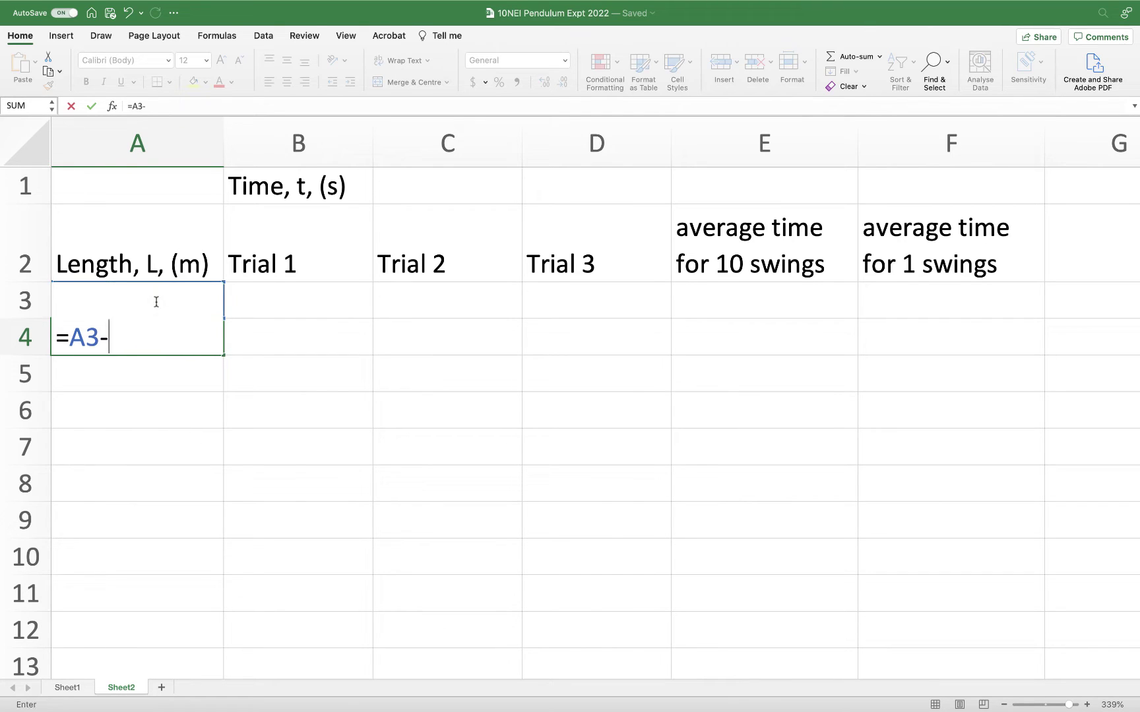
type("0.05")
key("Return")
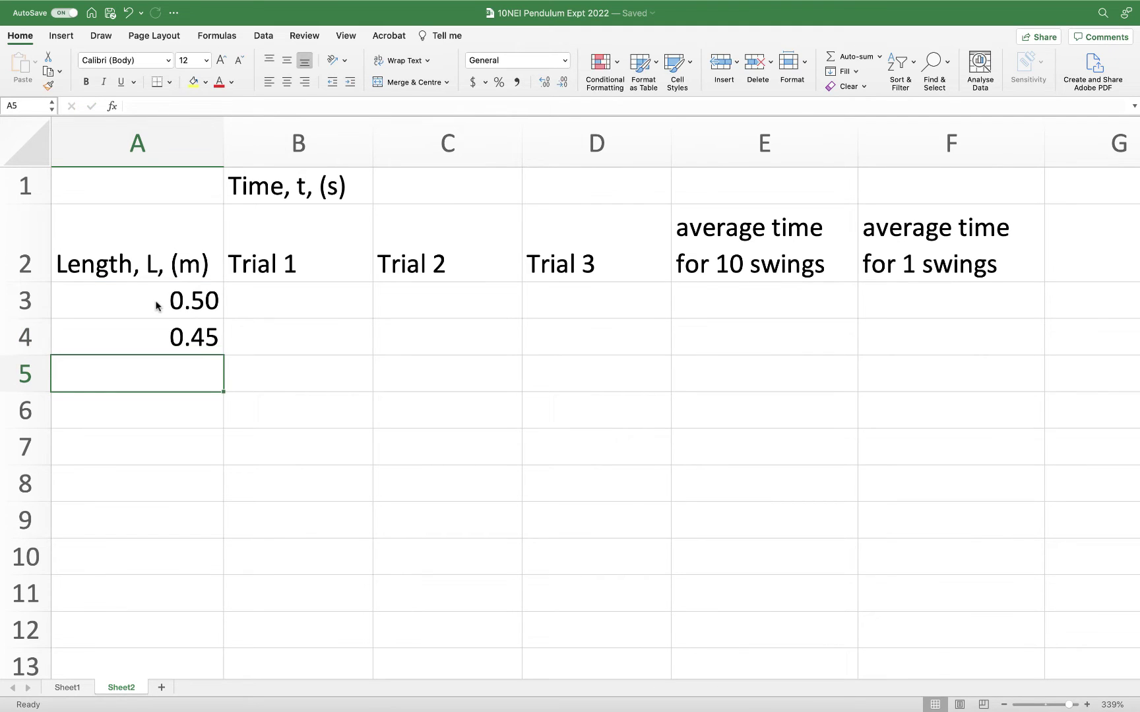
left_click(208, 333)
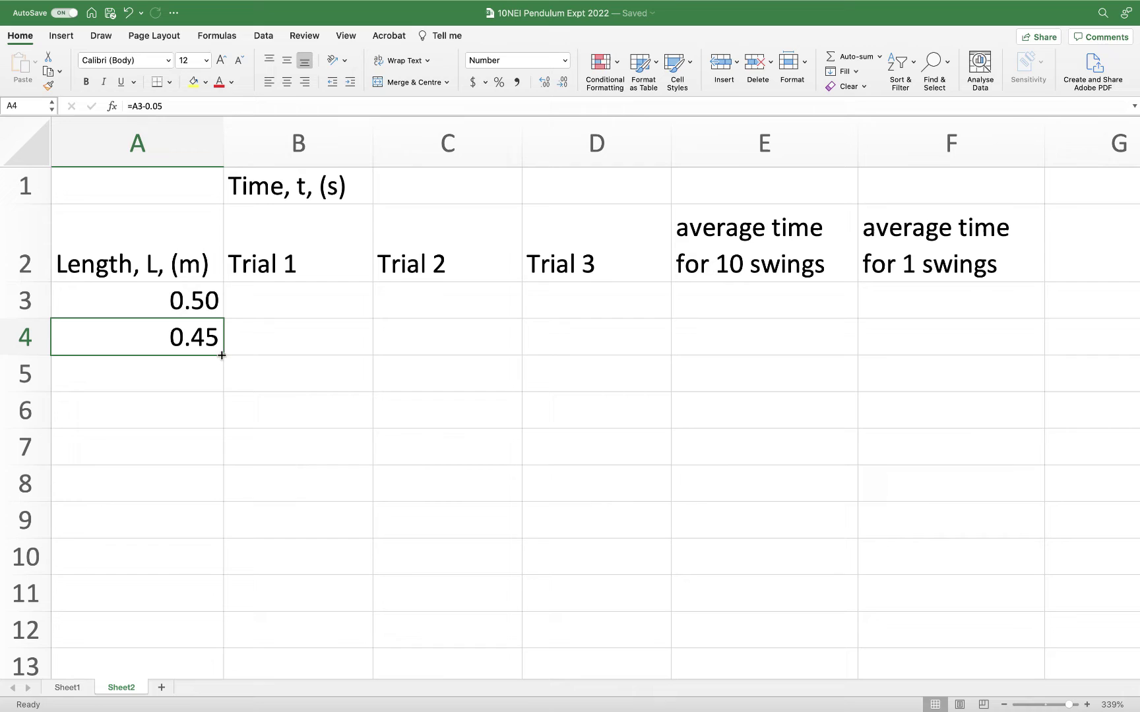
left_click_drag(223, 355, 225, 564)
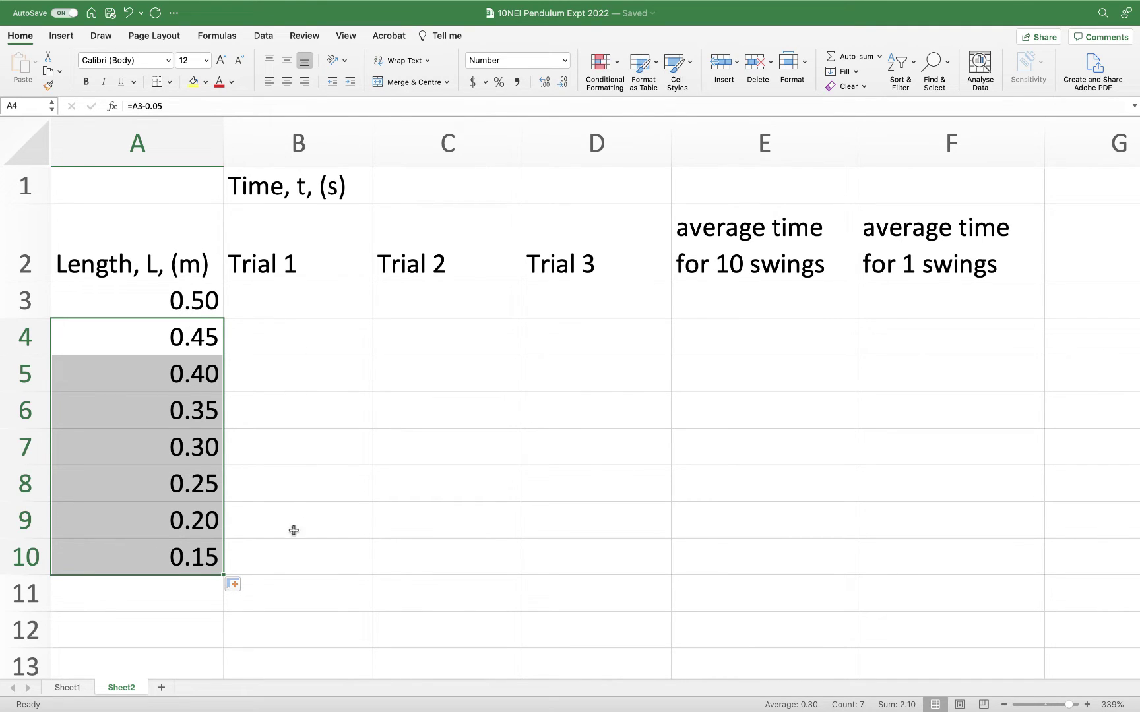
Enter 0.5 in B7 as the starting Trial 1 value.
left_click(341, 463)
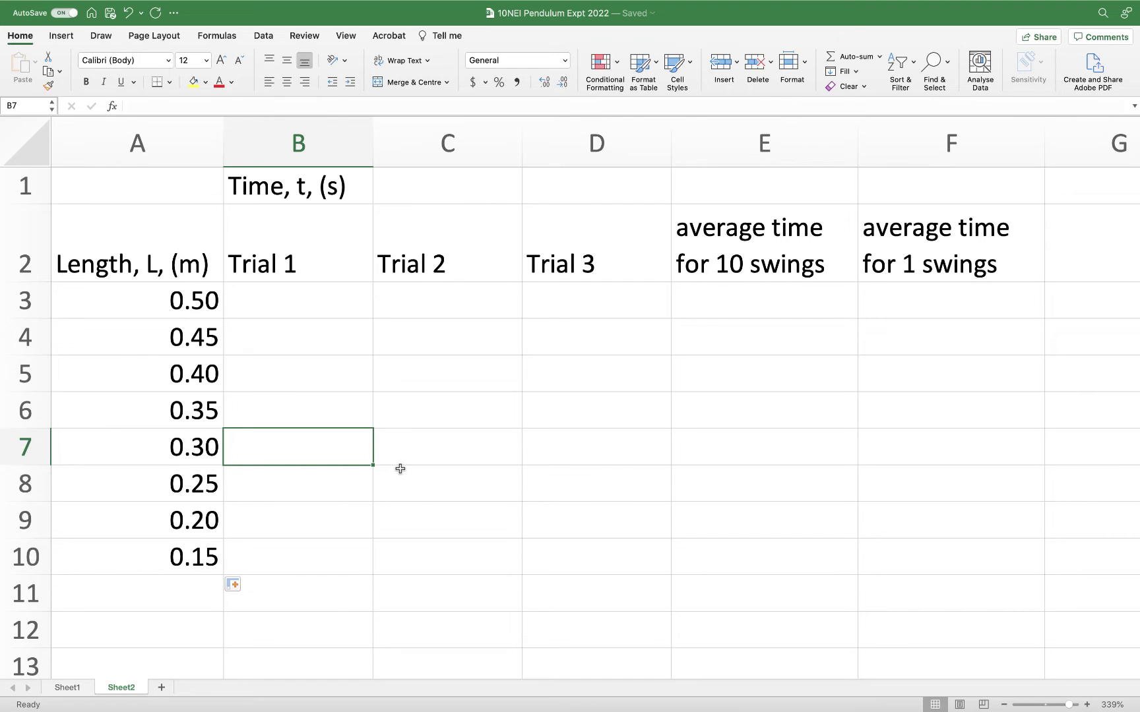
type("5")
key("Return")
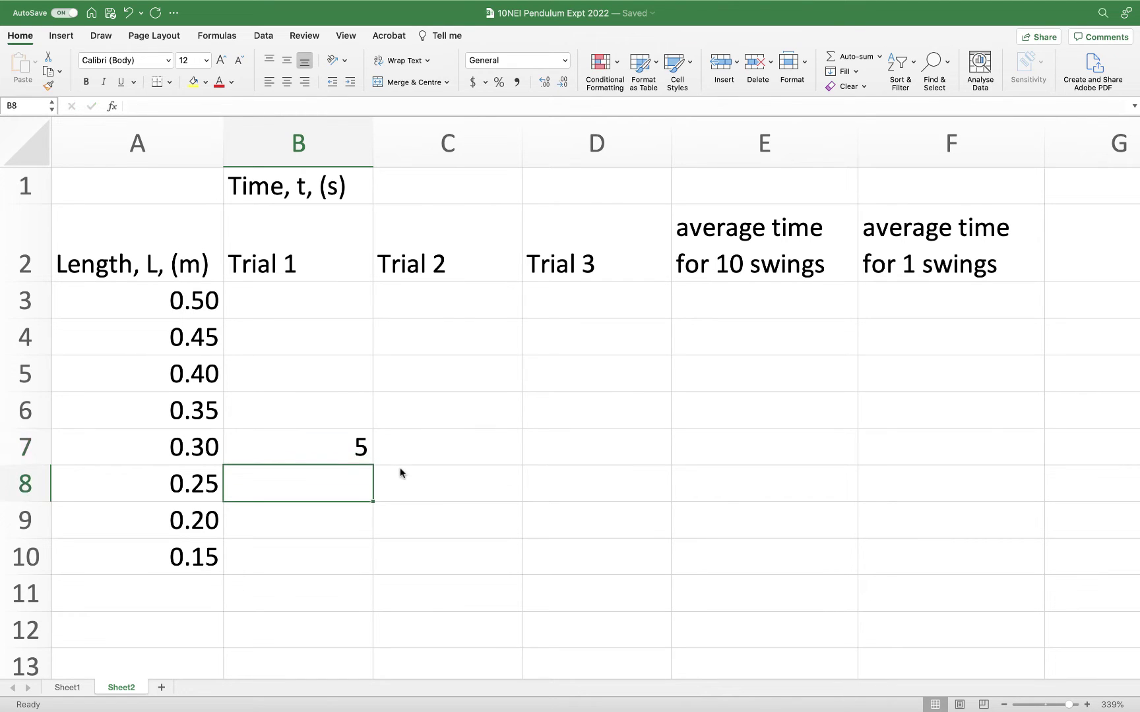
left_click(346, 462)
key("BackSpace")
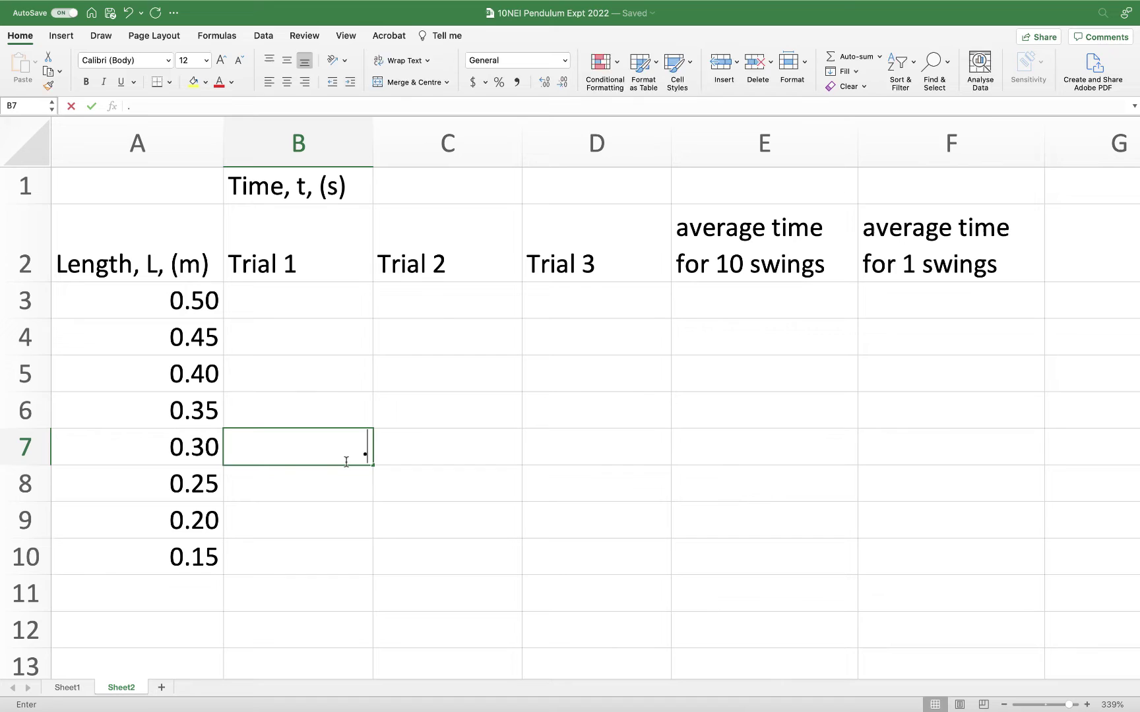
type("0.5")
key("Return")
type("-")
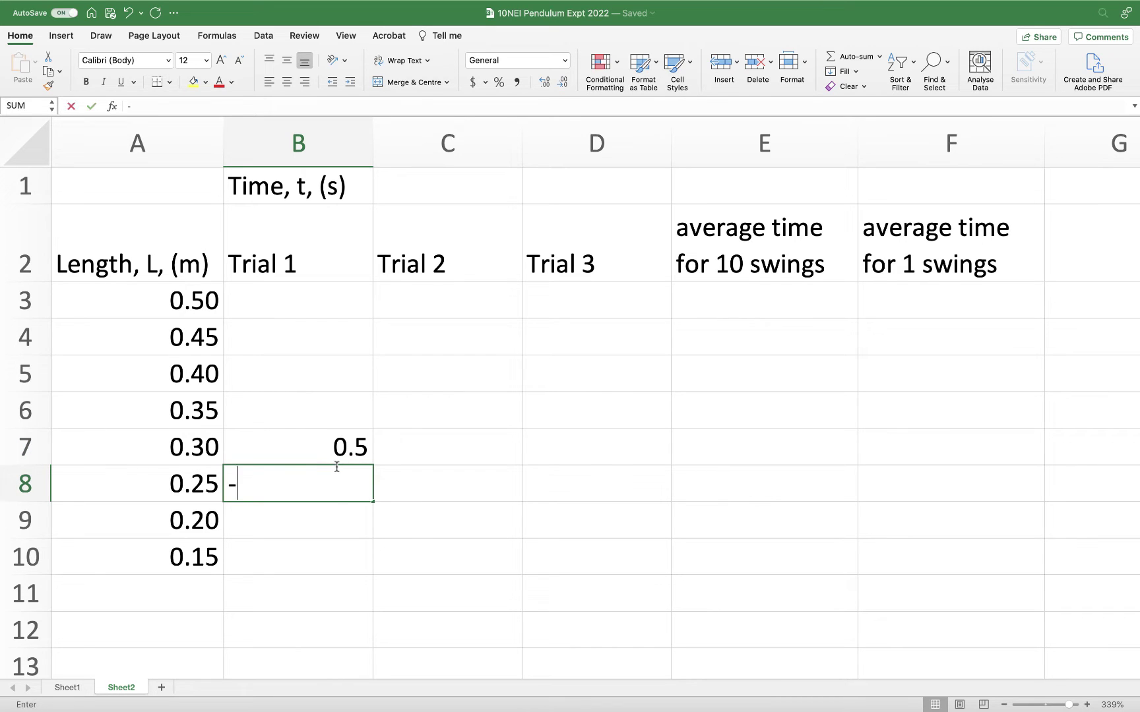
left_click(336, 465)
type("-")
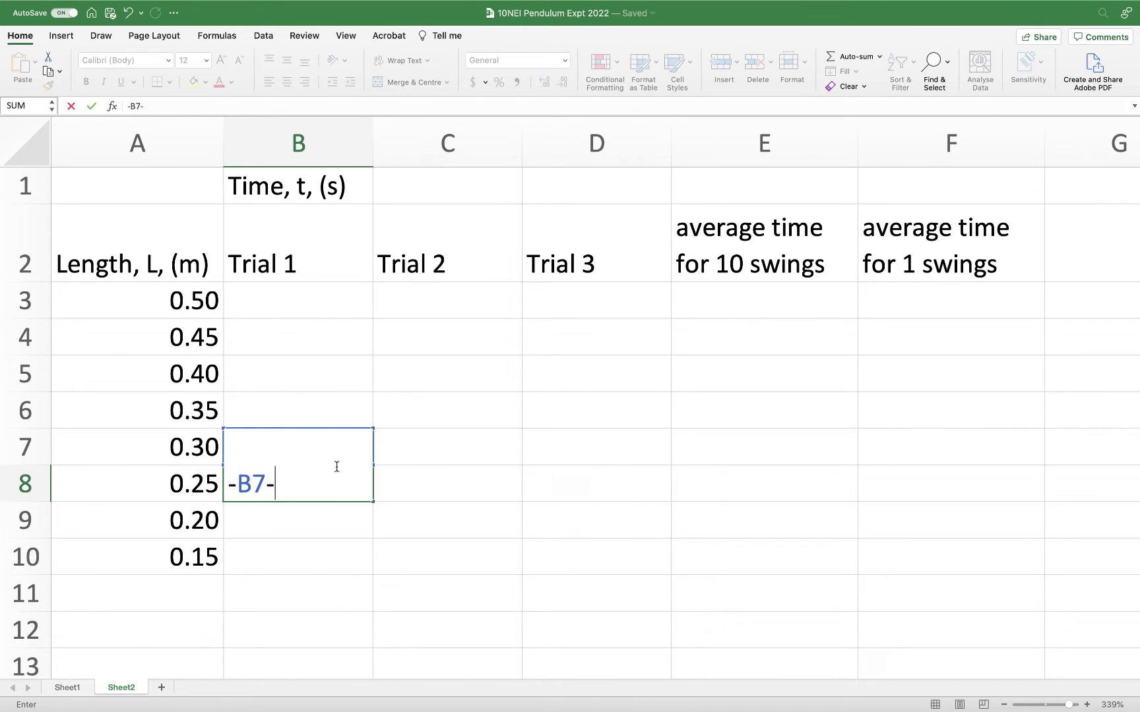
type(".05")
key("Return")
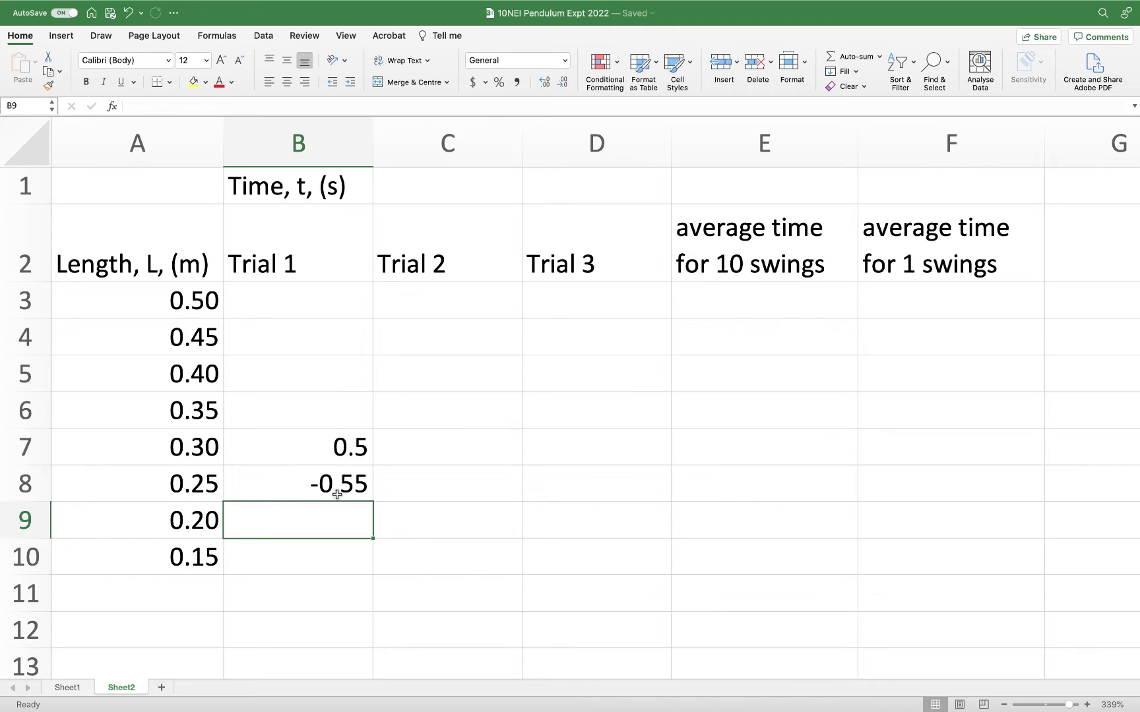
Enter the formula =B7-.05 in B8 so it shows 0.45.
left_click(337, 494)
type("=")
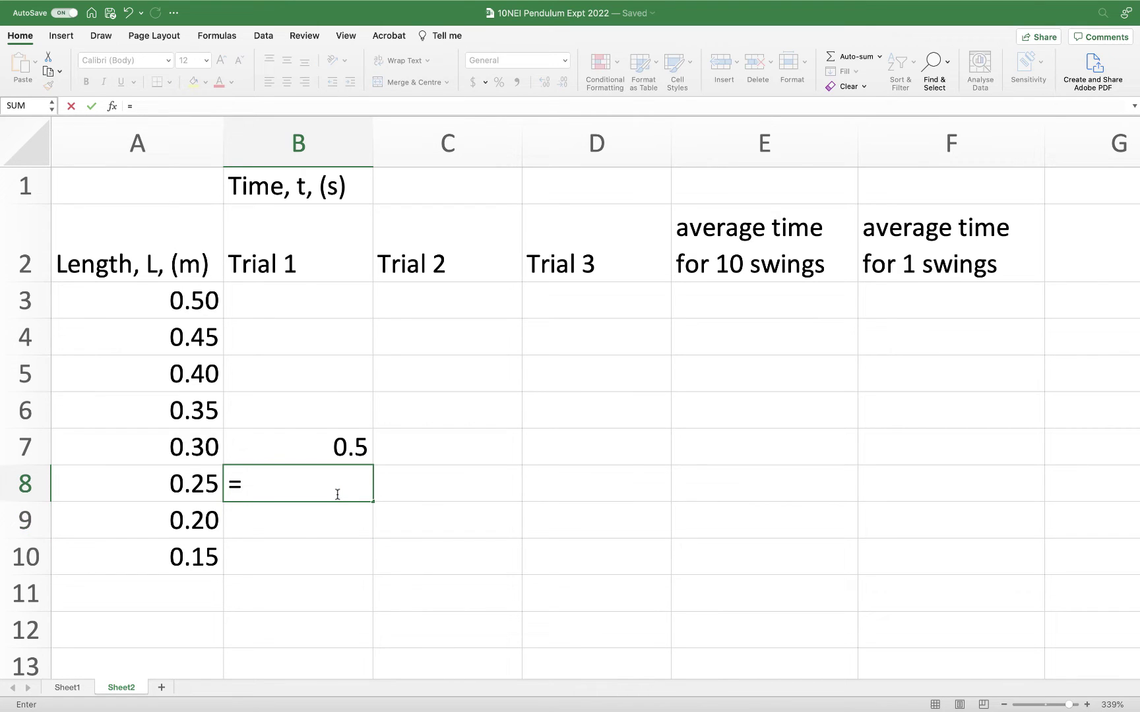
key("Up")
type("-.")
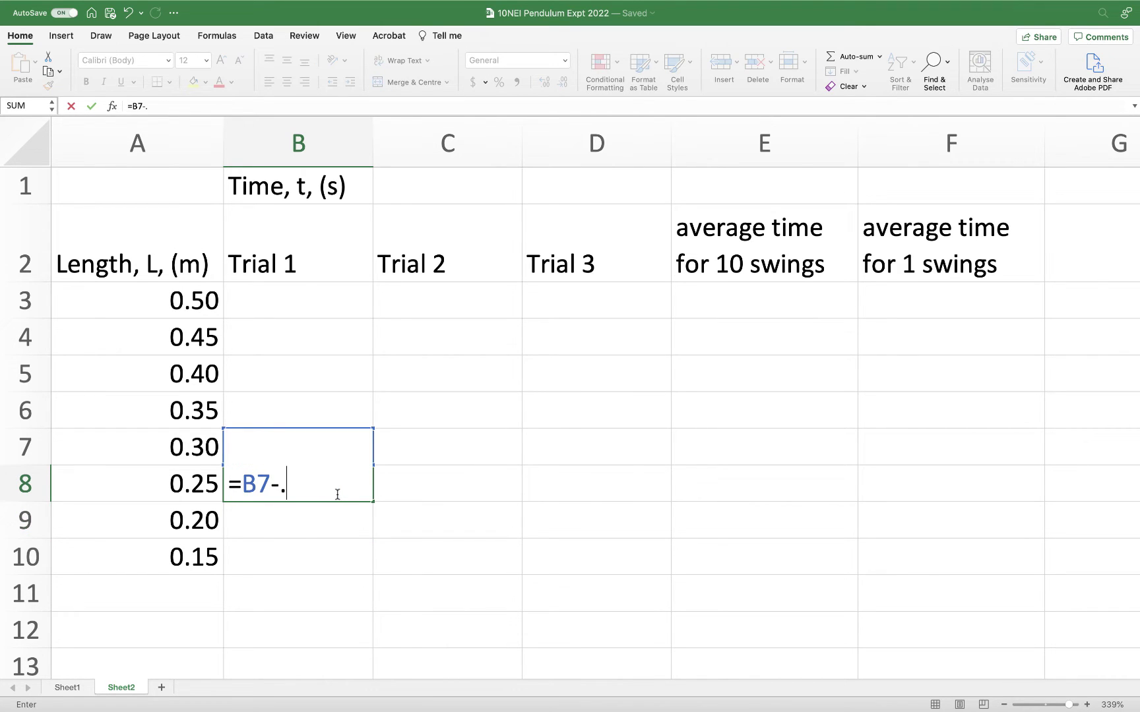
type("05")
key("Return")
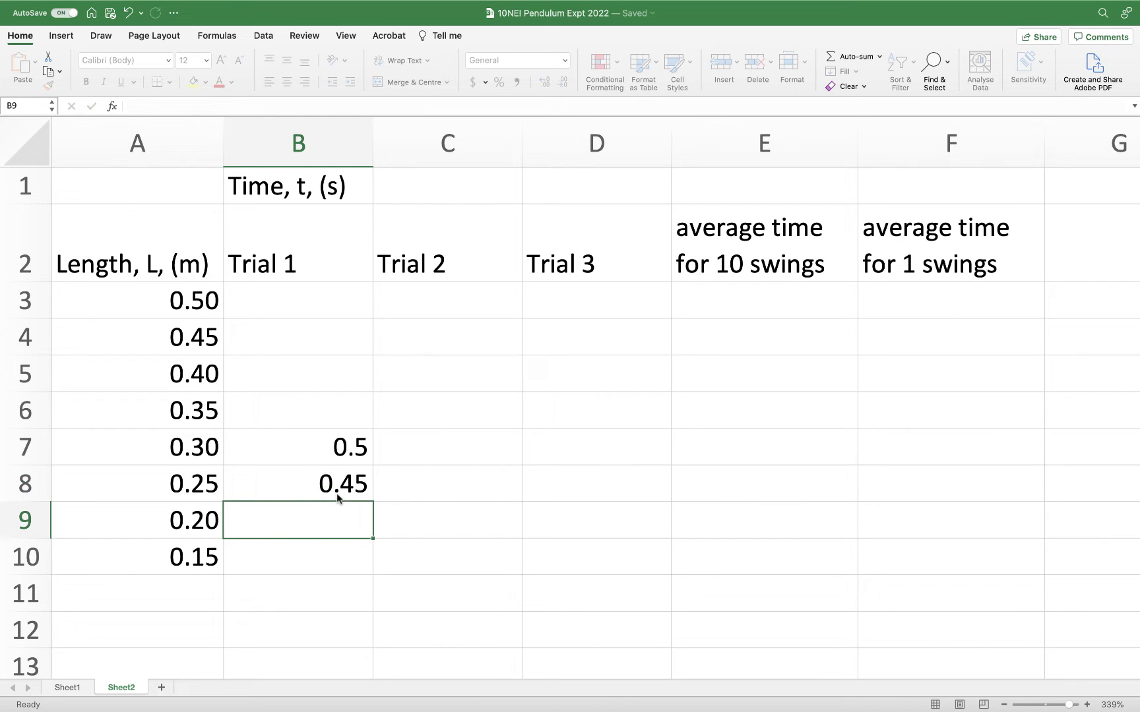
Fill the B8 formula down, format B7:B12 to two decimals, then clear it.
left_click(337, 494)
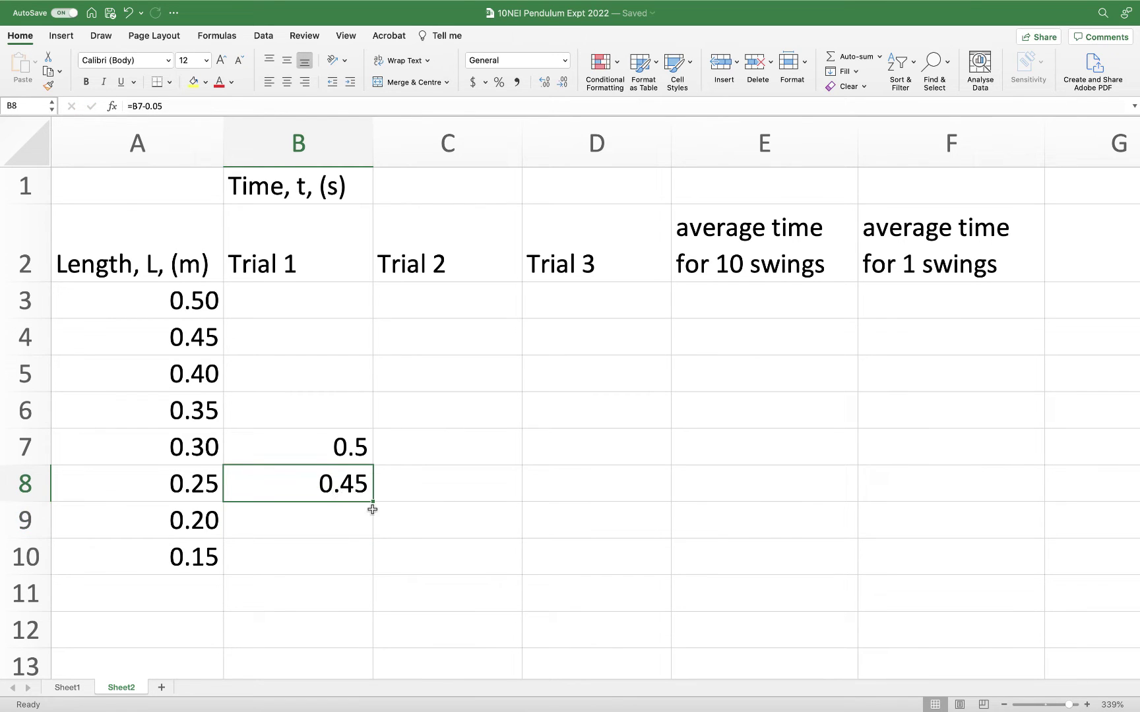
left_click_drag(372, 505, 353, 659)
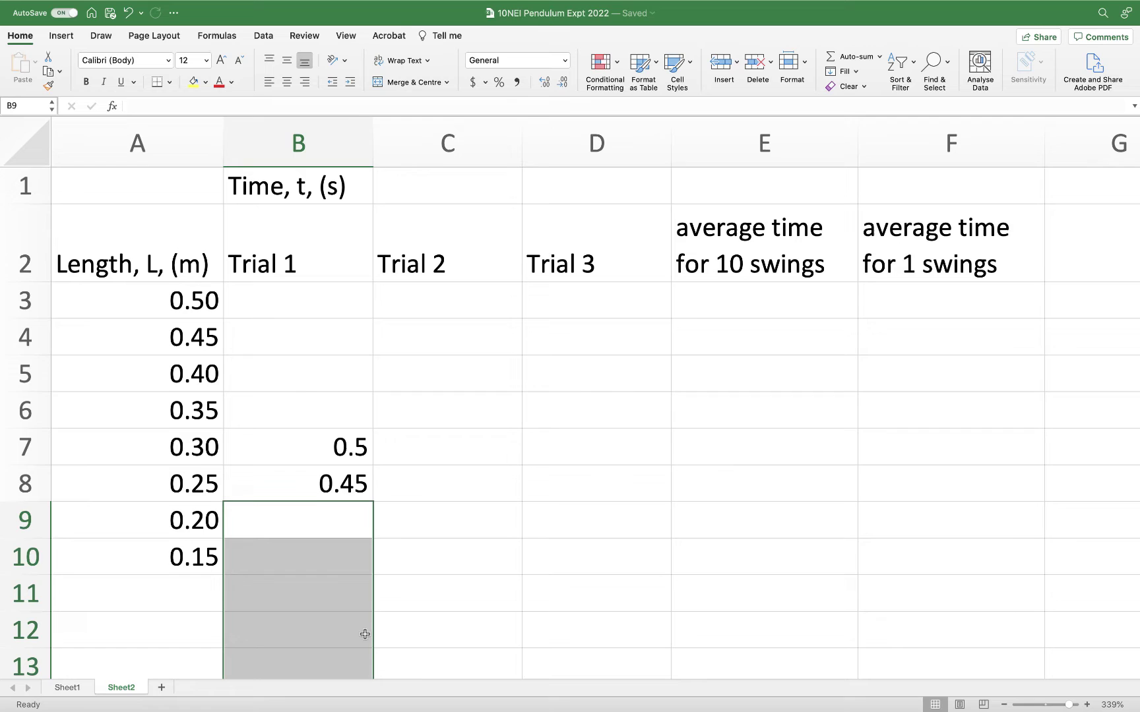
left_click(356, 485)
left_click_drag(373, 497, 376, 644)
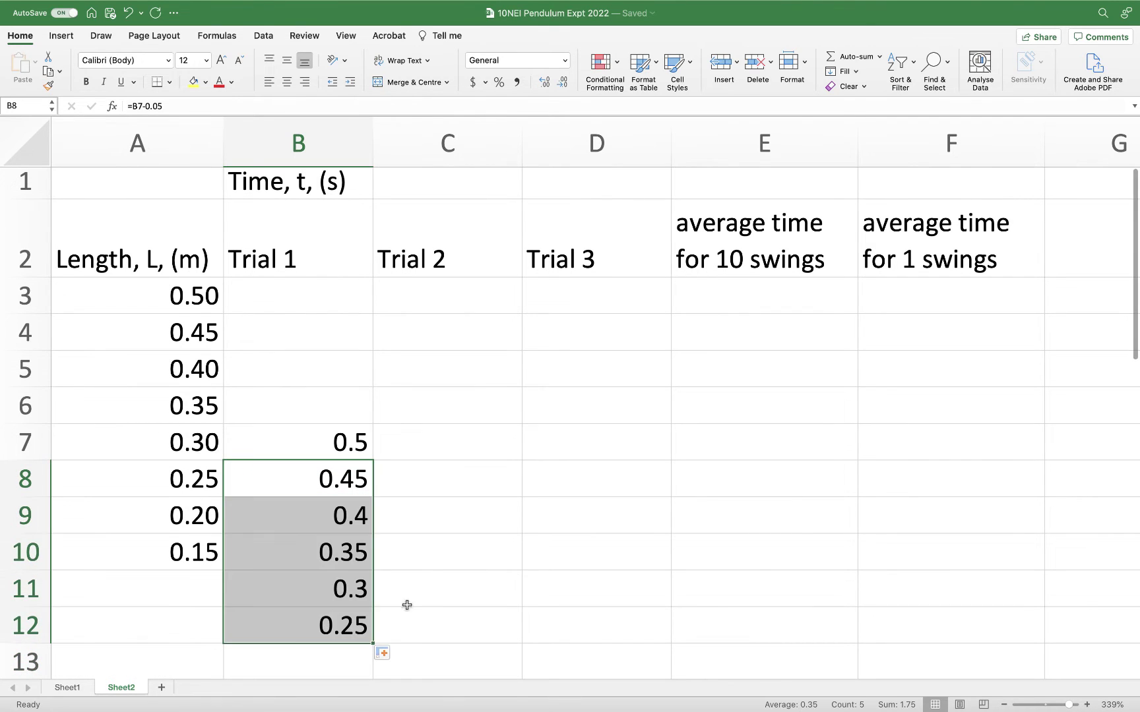
left_click(437, 560)
left_click_drag(350, 452, 356, 618)
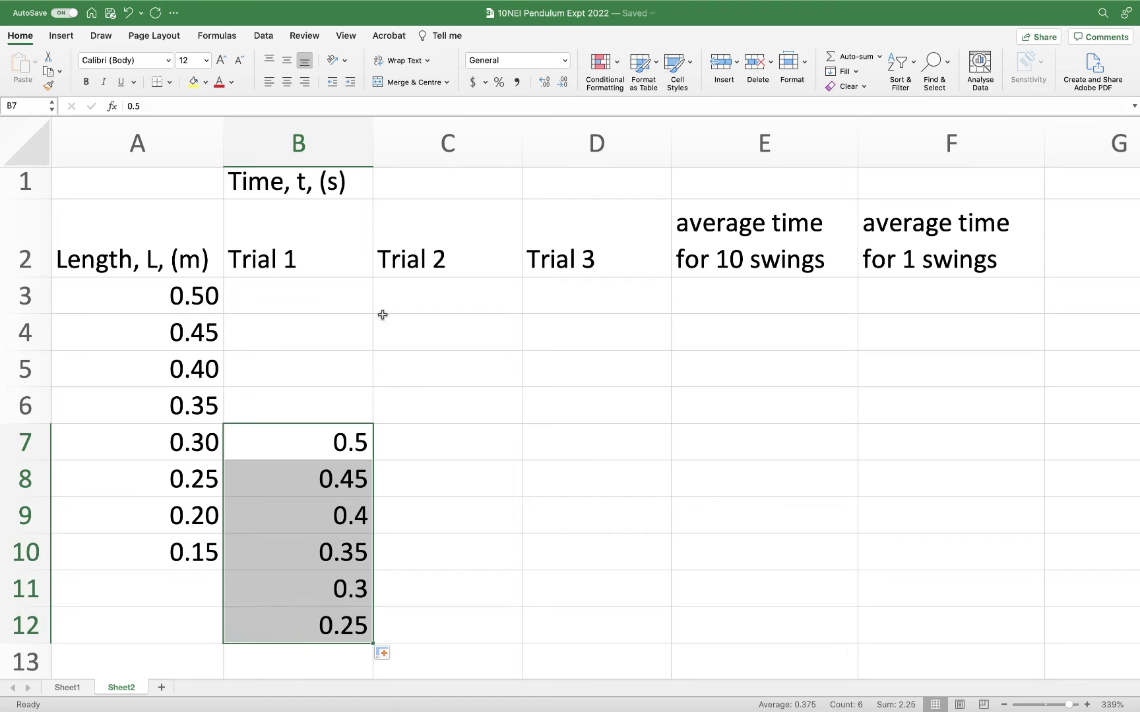
left_click(545, 83)
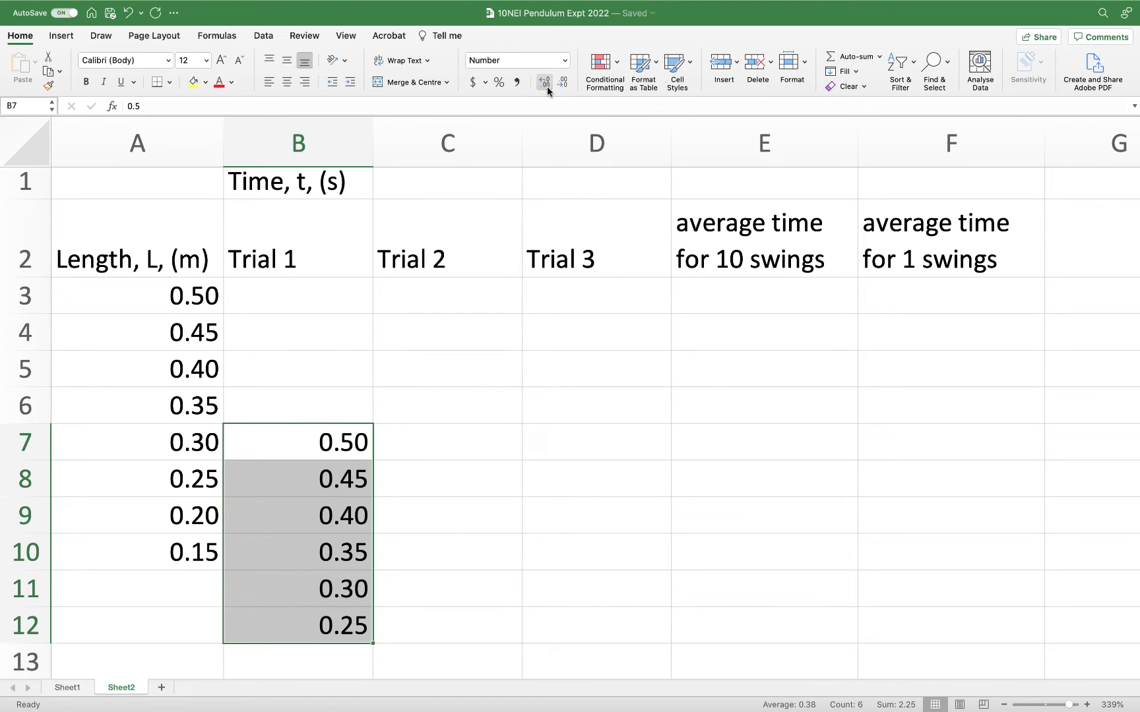
key("Delete")
Copy the Trial 1–3 times in B3:D11 from Sheet1.
left_click(491, 443)
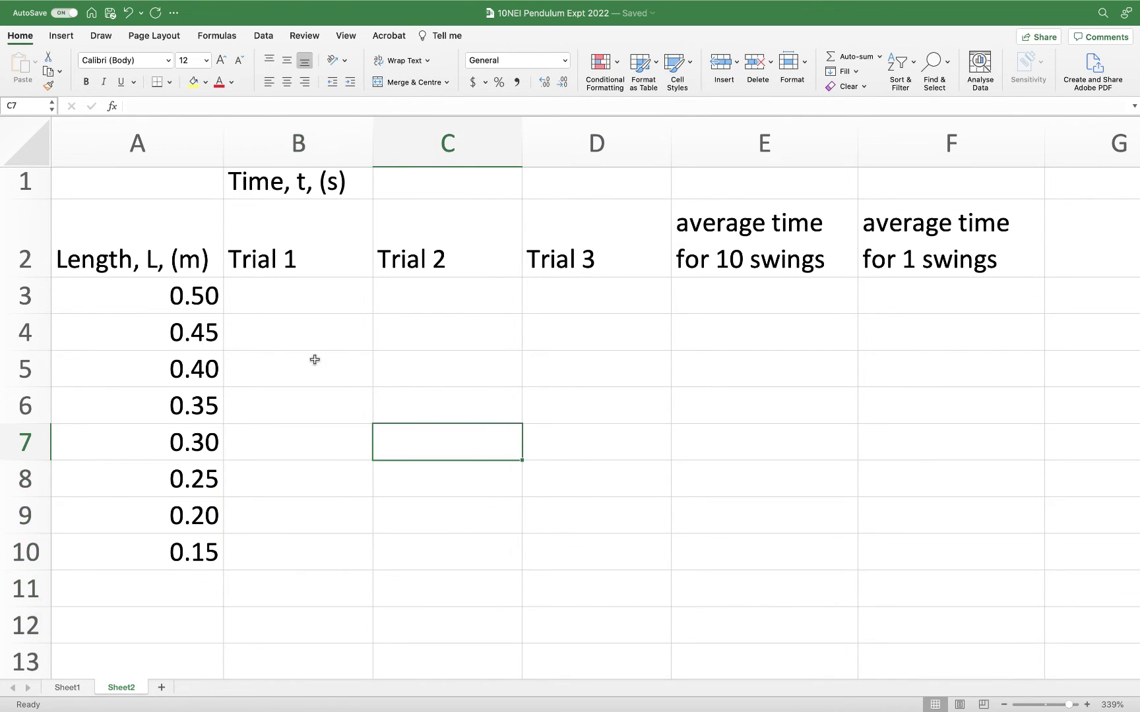
scroll(312, 361, "up", 1)
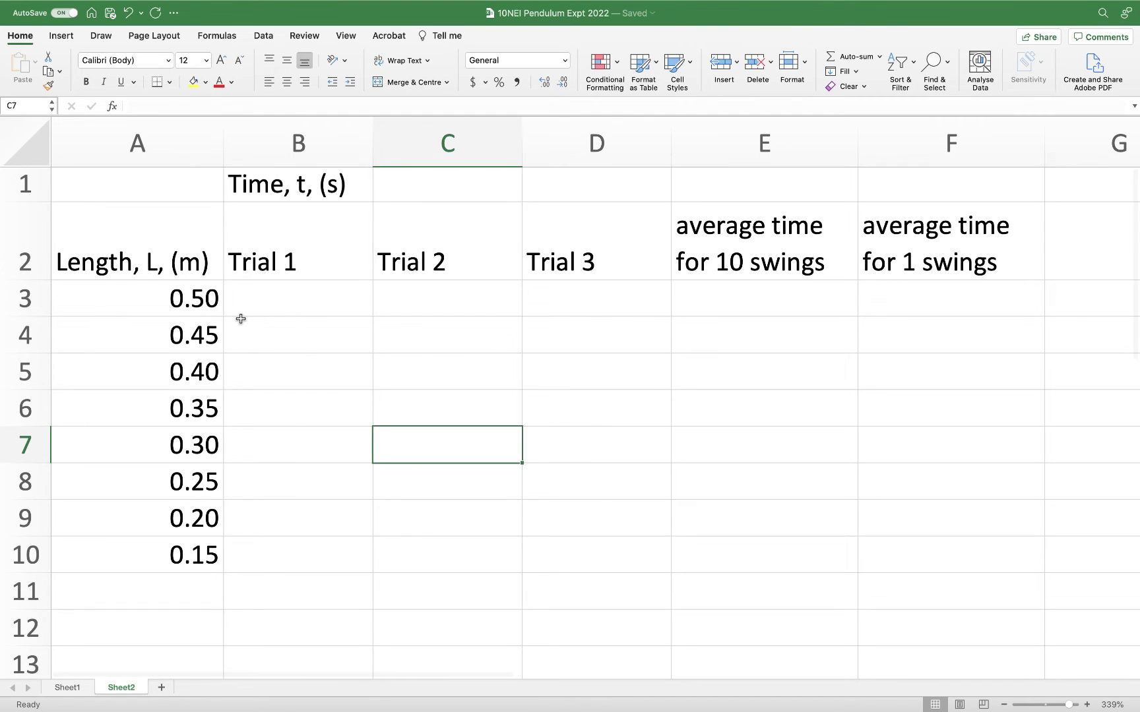
left_click(280, 298)
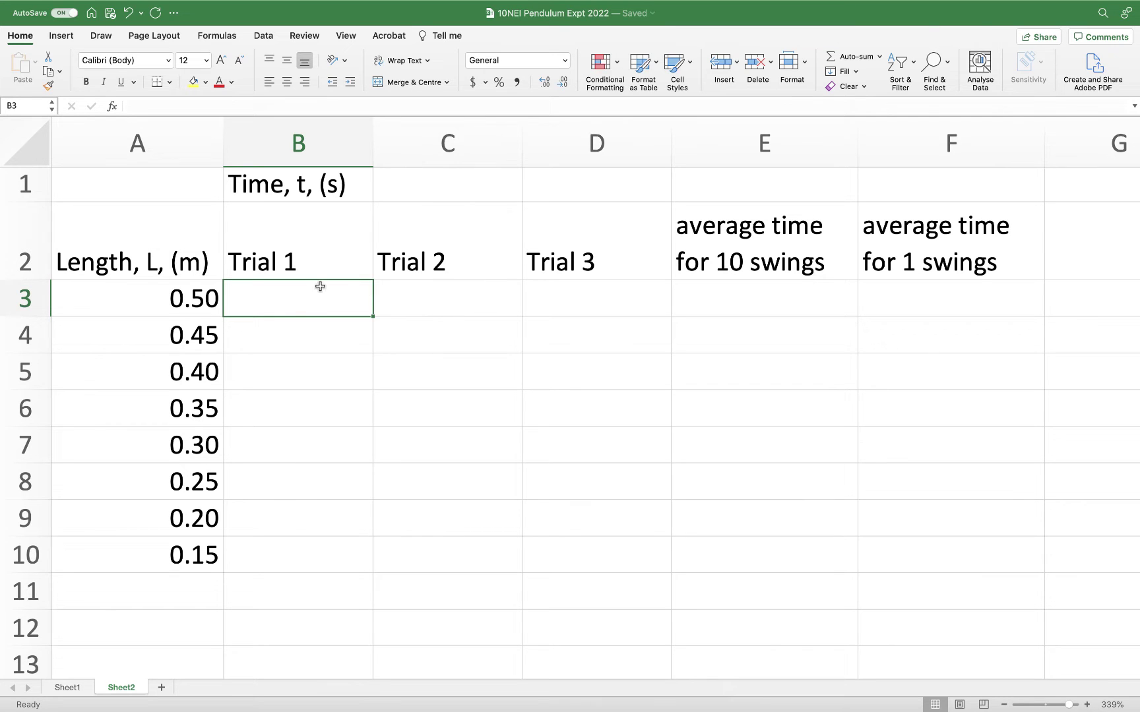
left_click_drag(320, 287, 587, 555)
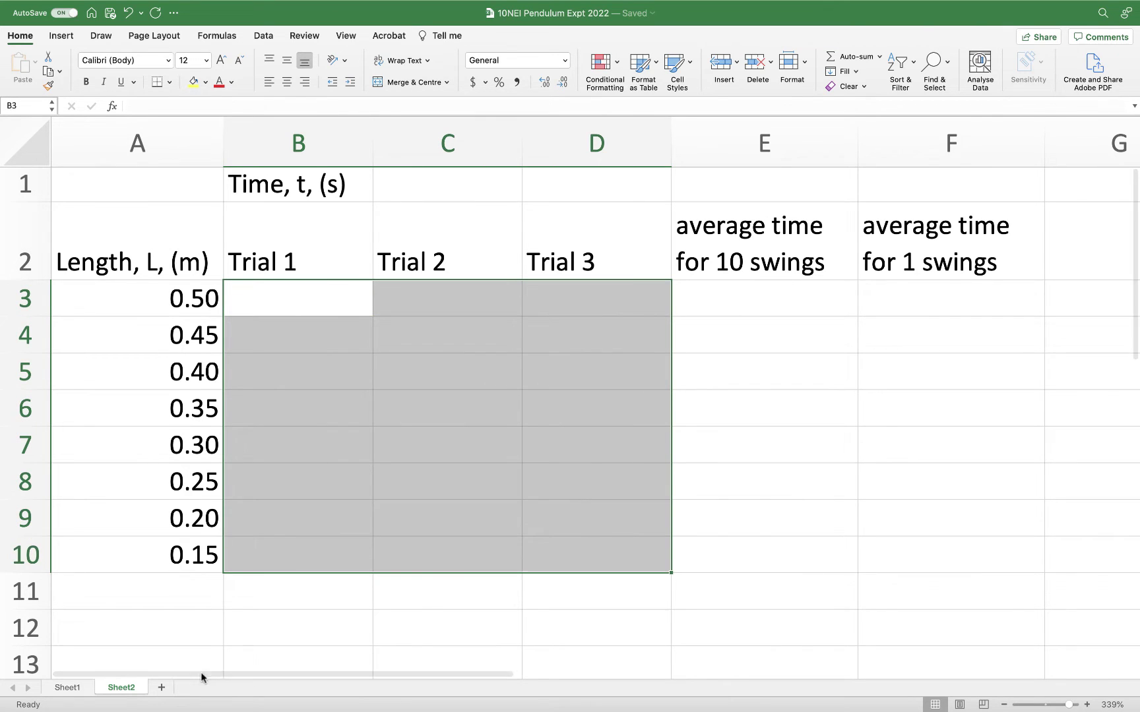
left_click(69, 689)
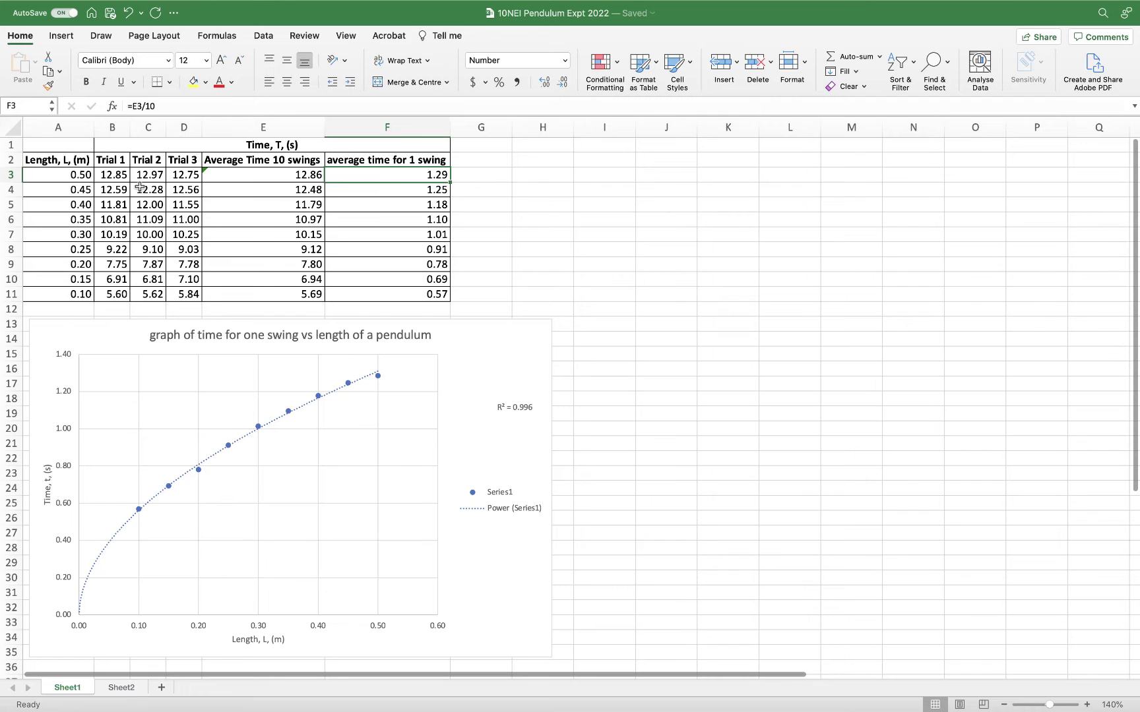
left_click_drag(125, 177, 187, 293)
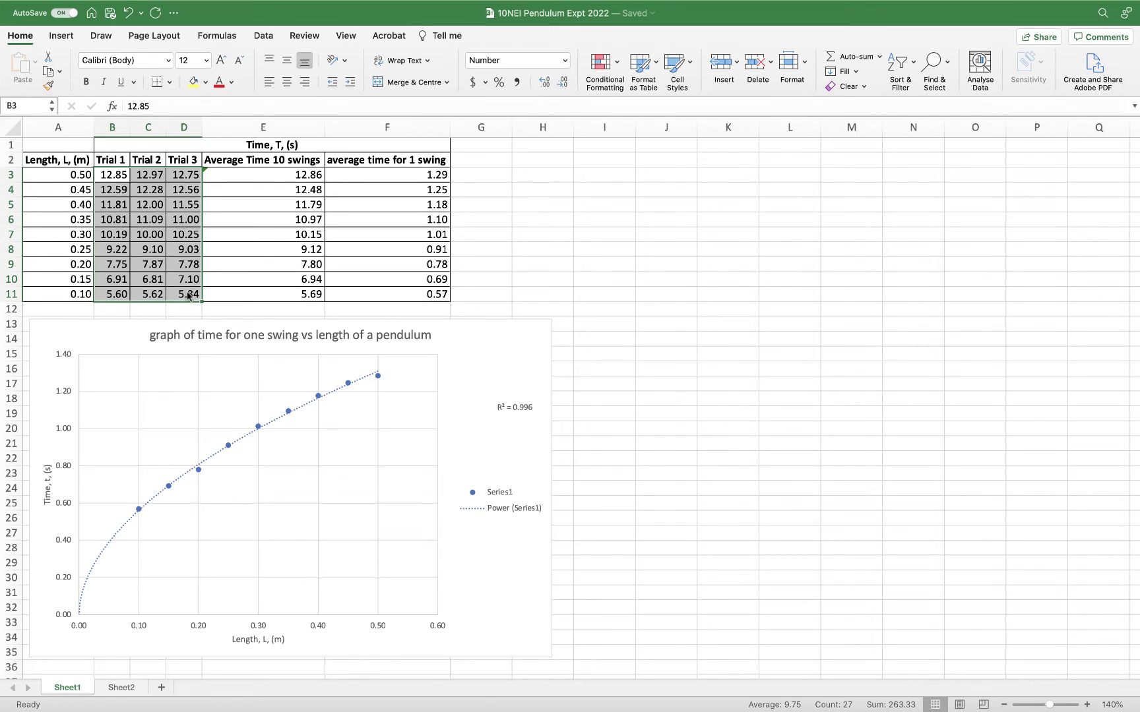
key("super+c")
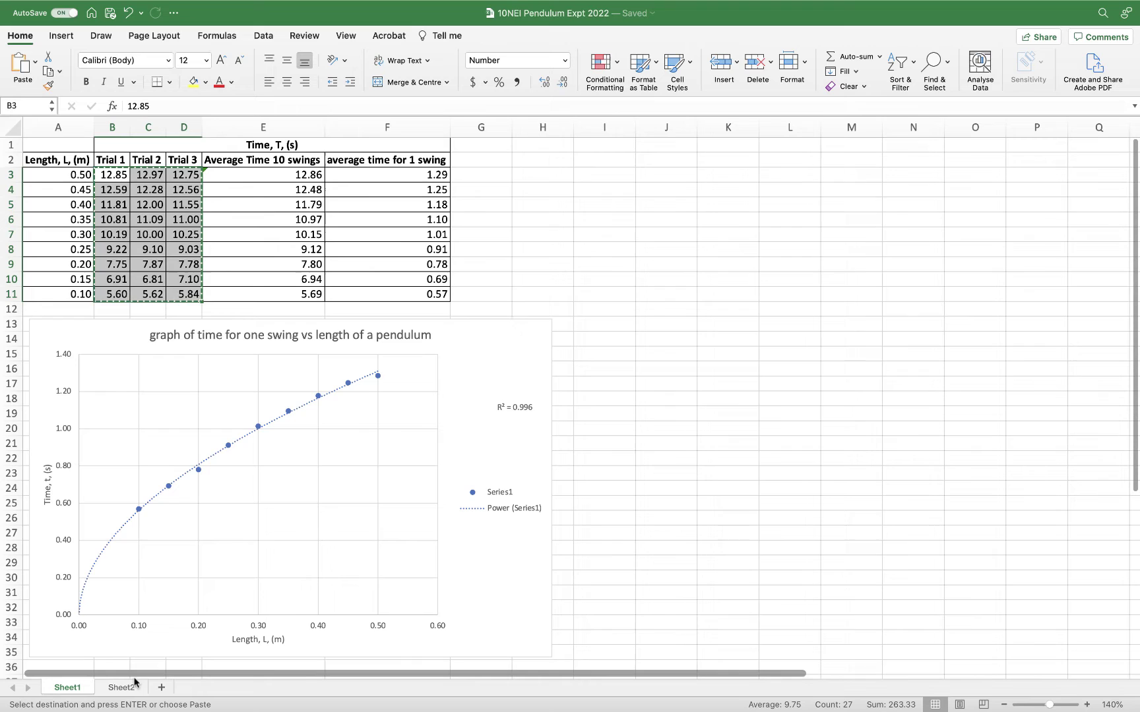
Paste the trial times into Sheet2's Trial 1–3 columns at B3:D11.
left_click(129, 687)
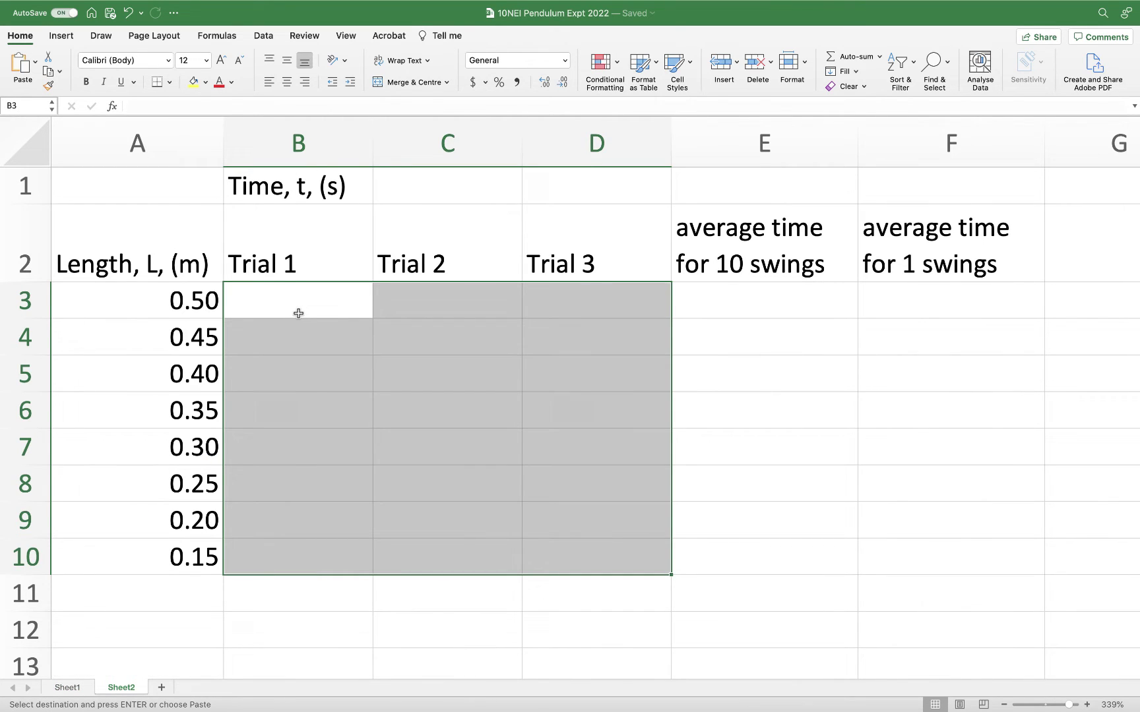
key("super+v")
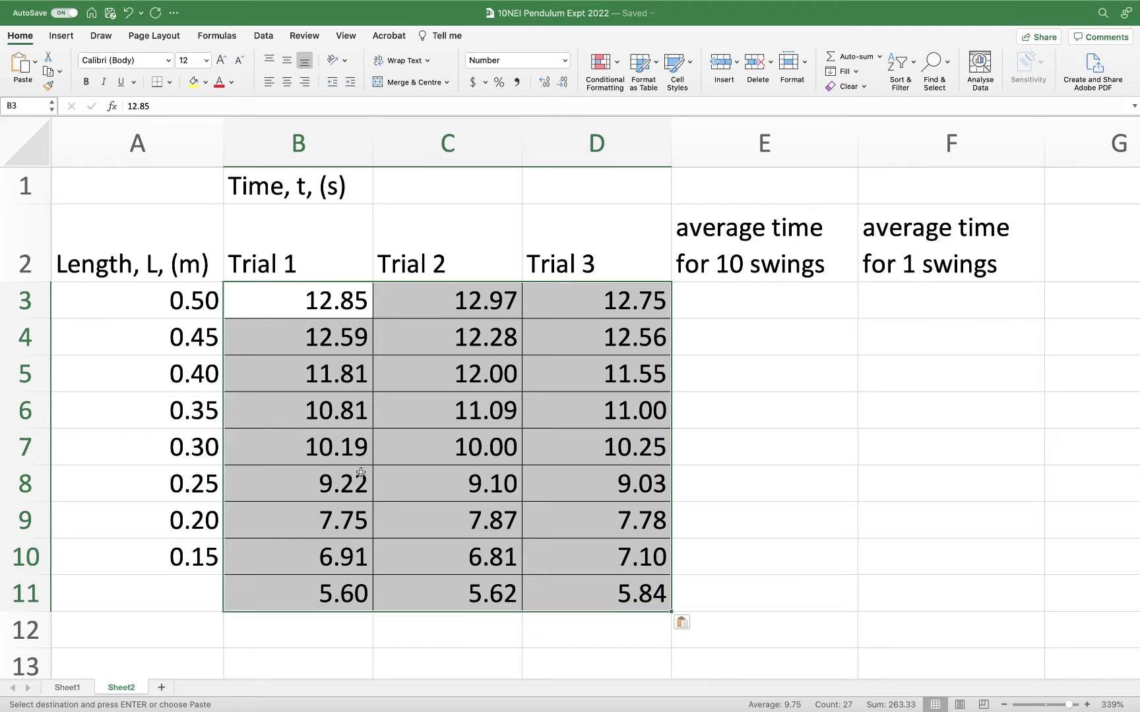
left_click(231, 489)
Extend the length column from A10 down to 0.10 in A11.
left_click(180, 557)
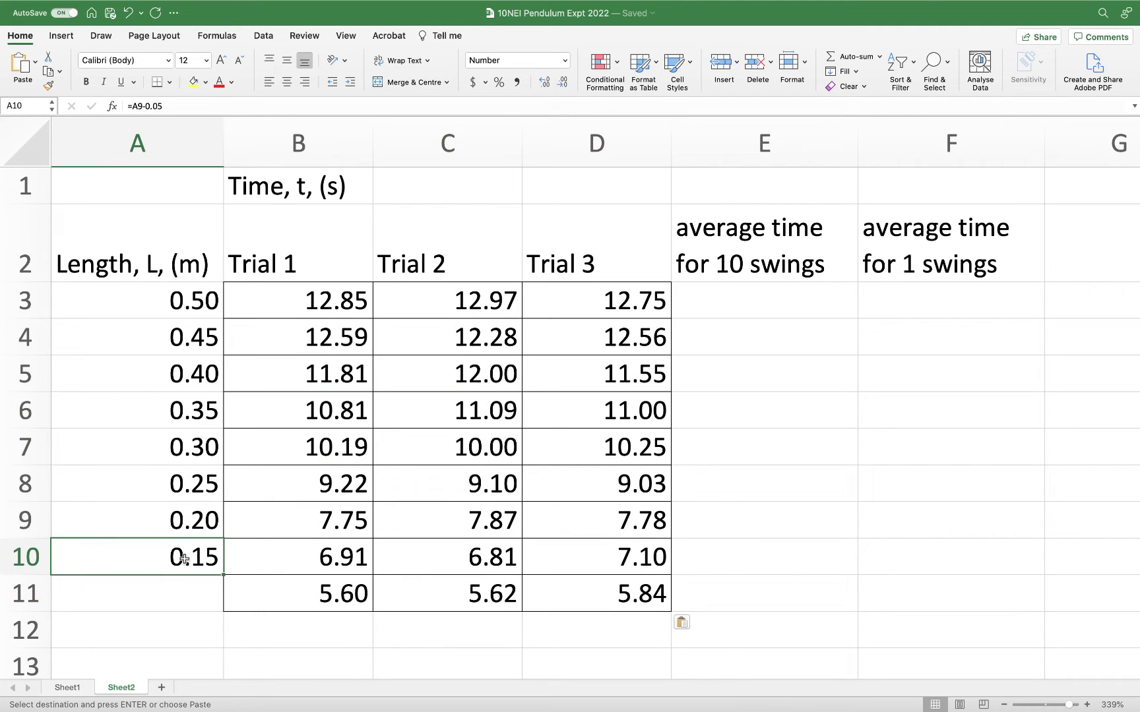
left_click_drag(214, 574, 221, 608)
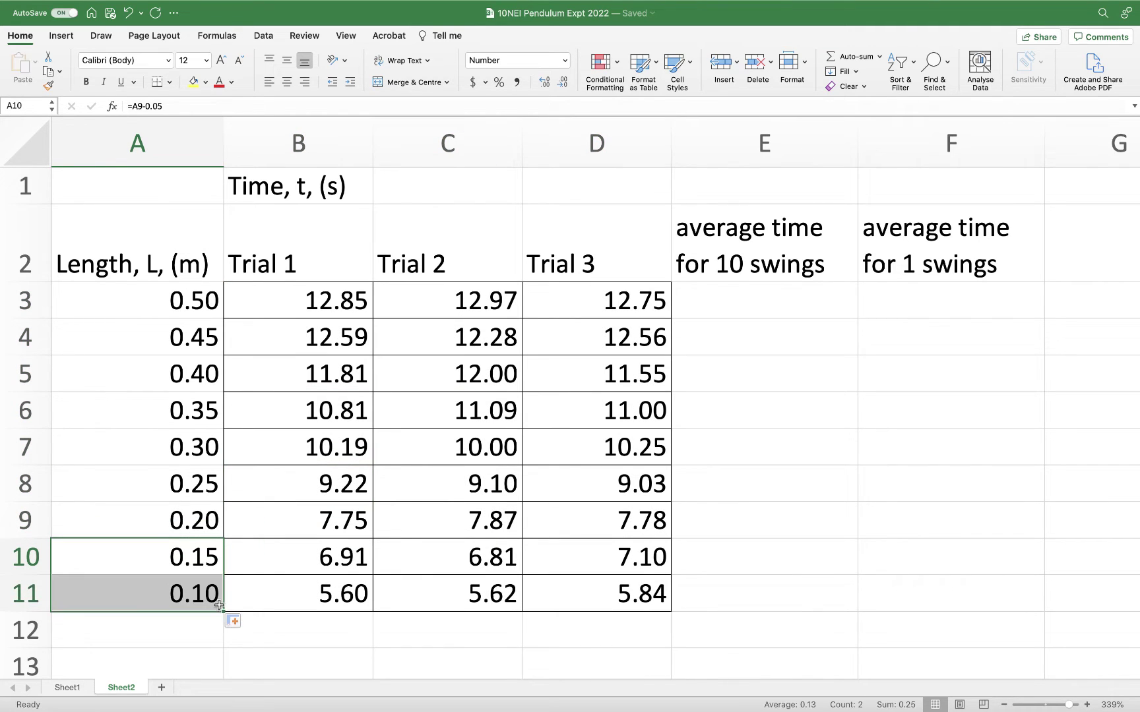
left_click(382, 550)
left_click(188, 565)
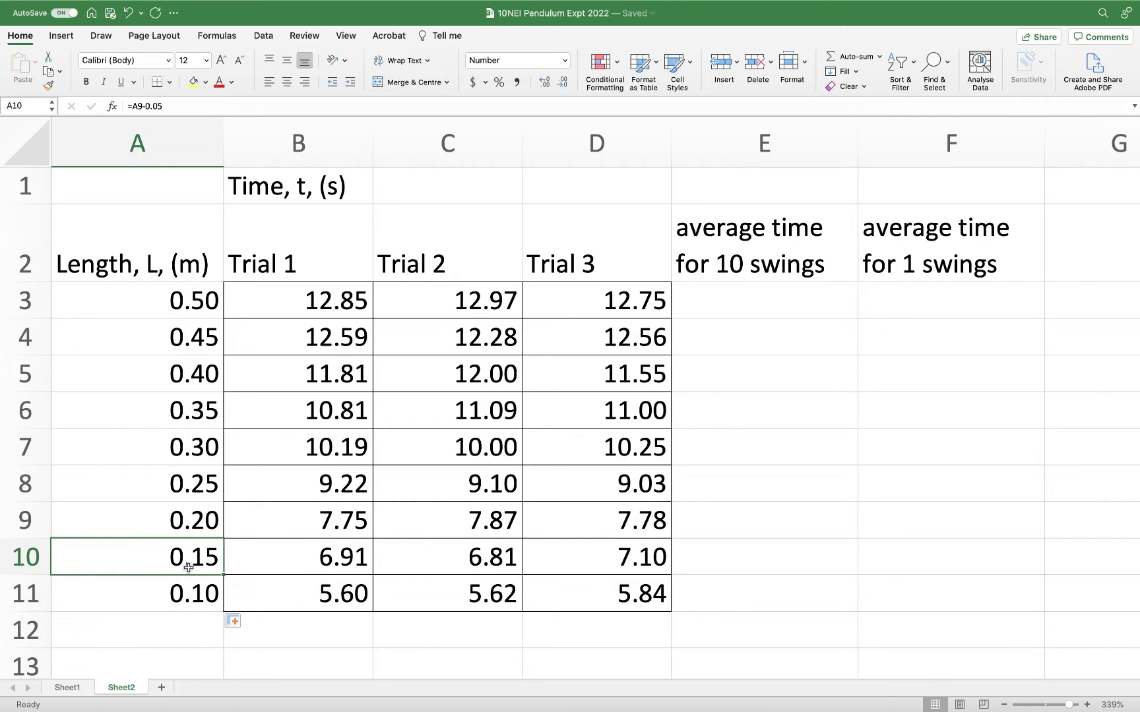
left_click(210, 583)
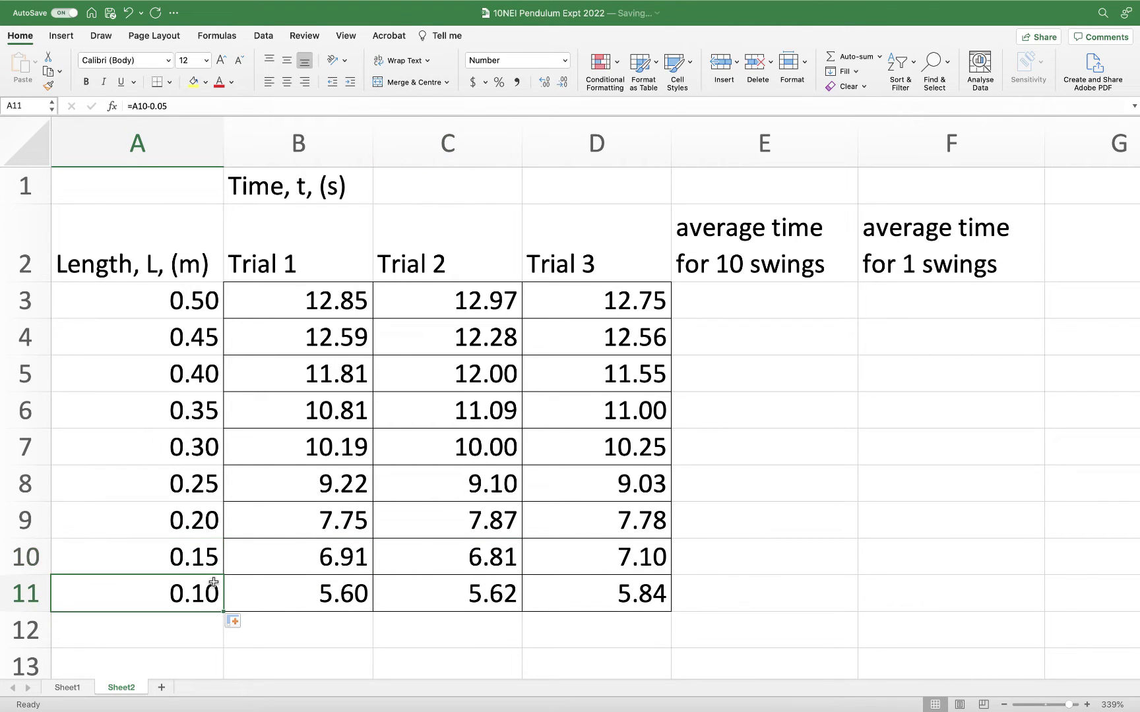
key("Delete")
left_click(209, 566)
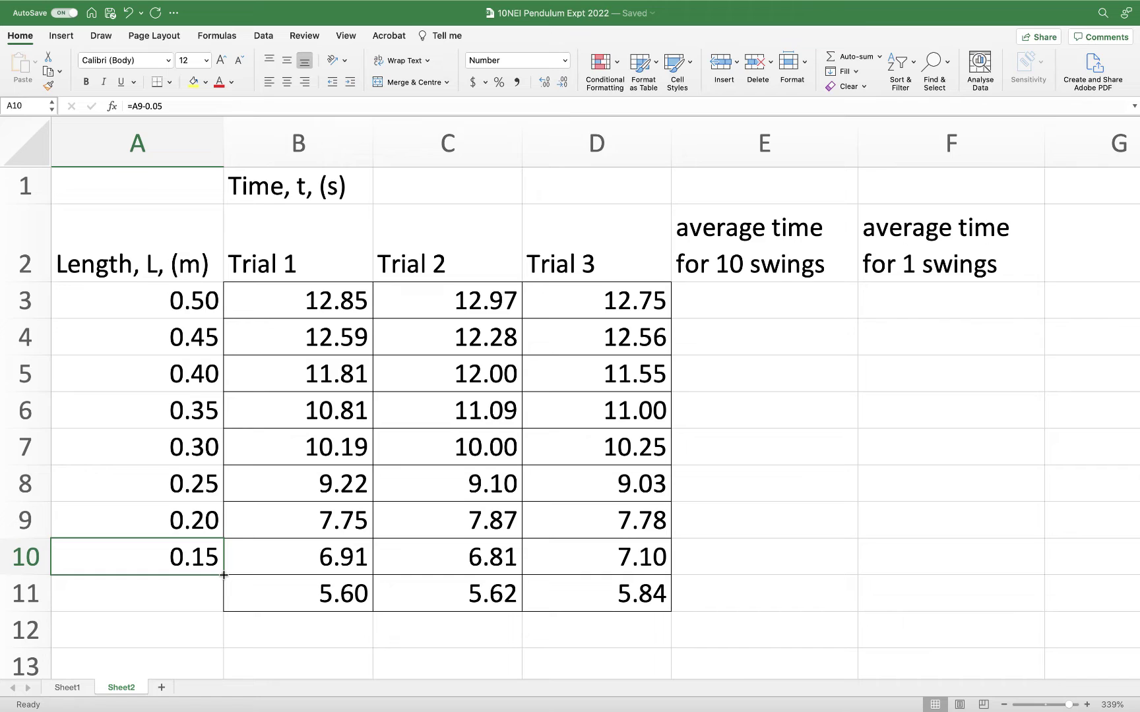
left_click_drag(224, 575, 224, 603)
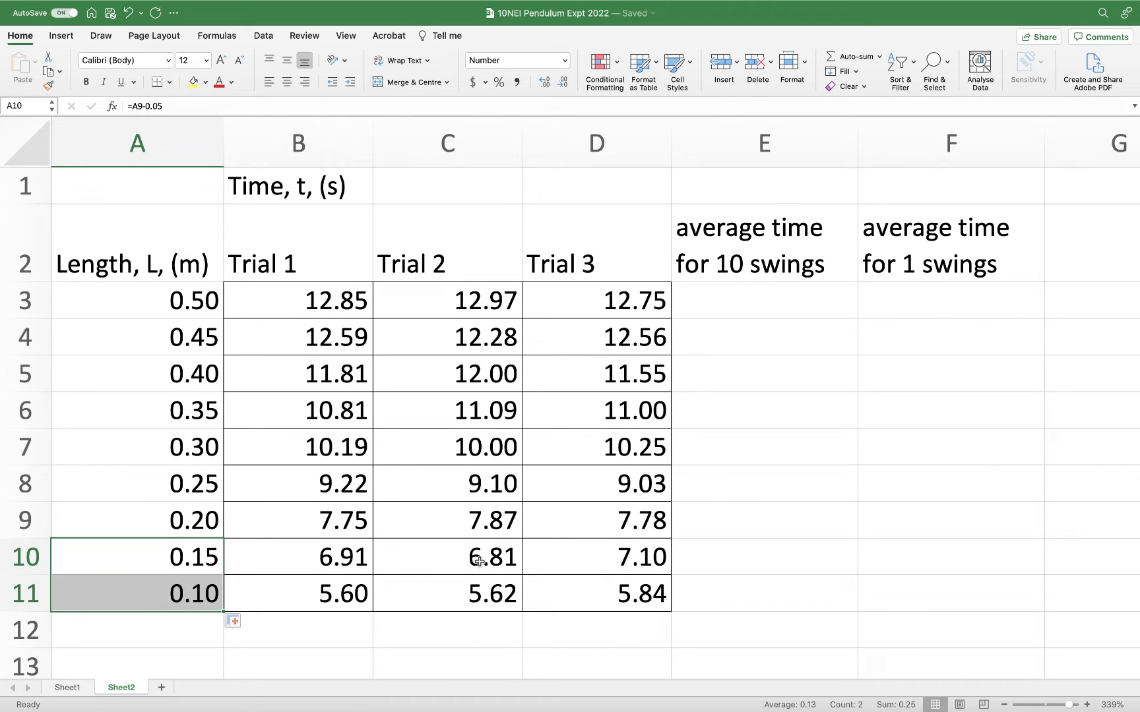
left_click(731, 304)
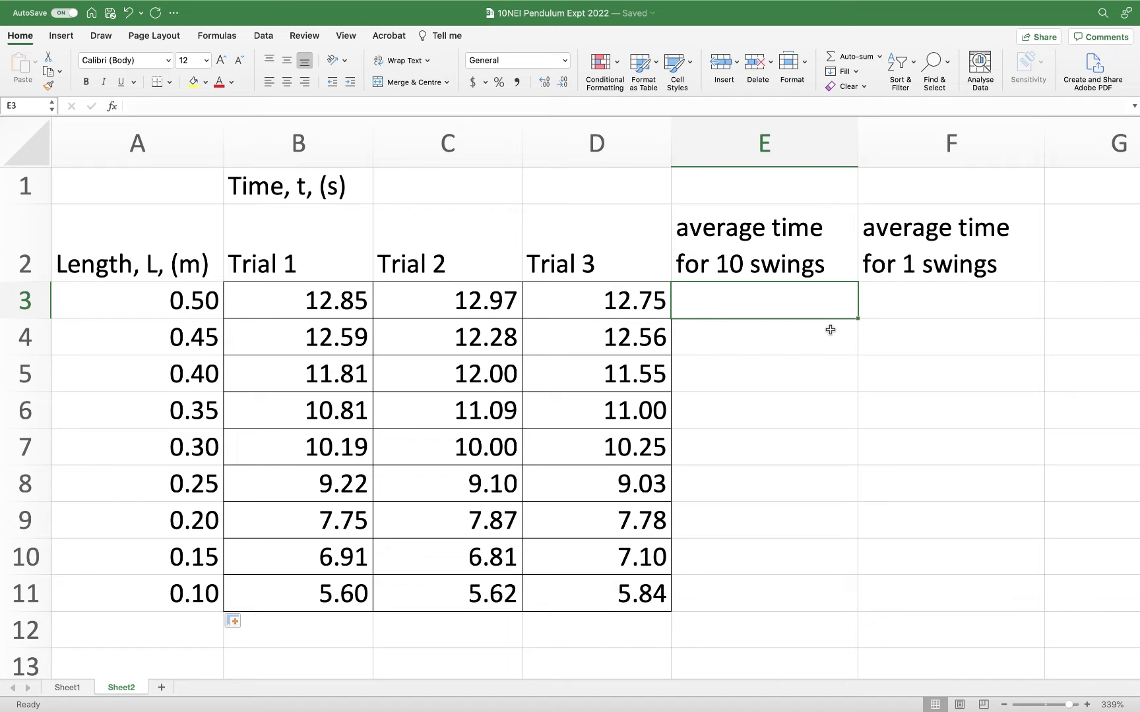
Enter =AVERAGE(B3:D3) in E3 so the 10-swing average shows 12.86.
type("=")
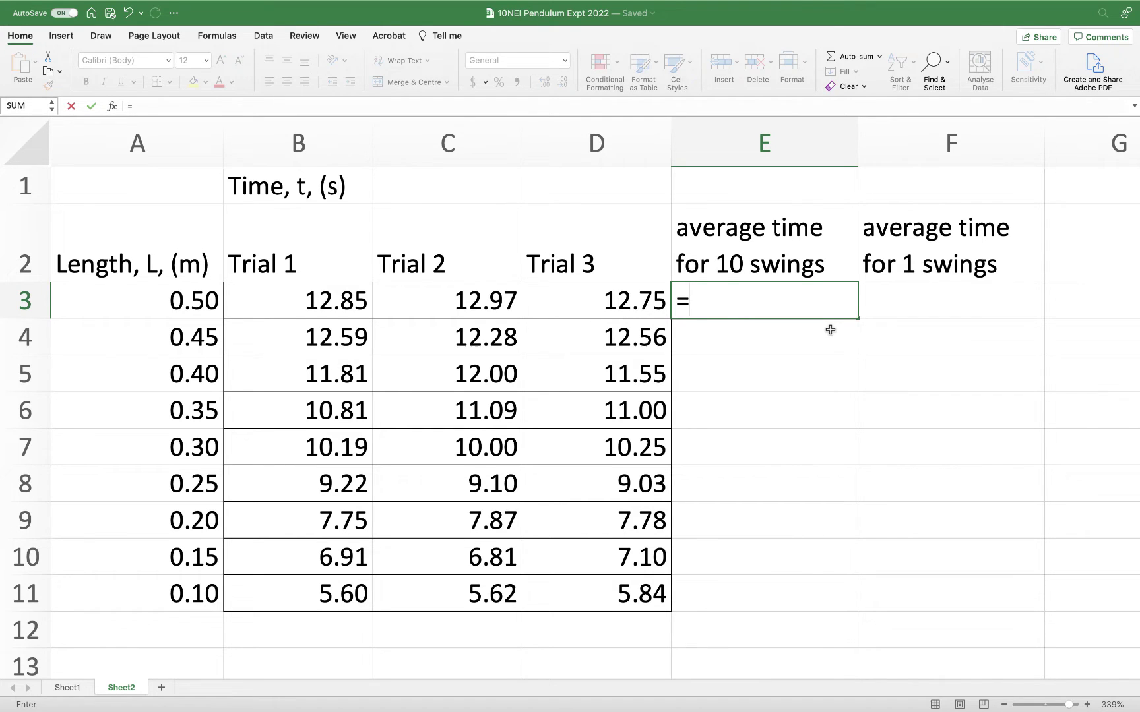
type("ave")
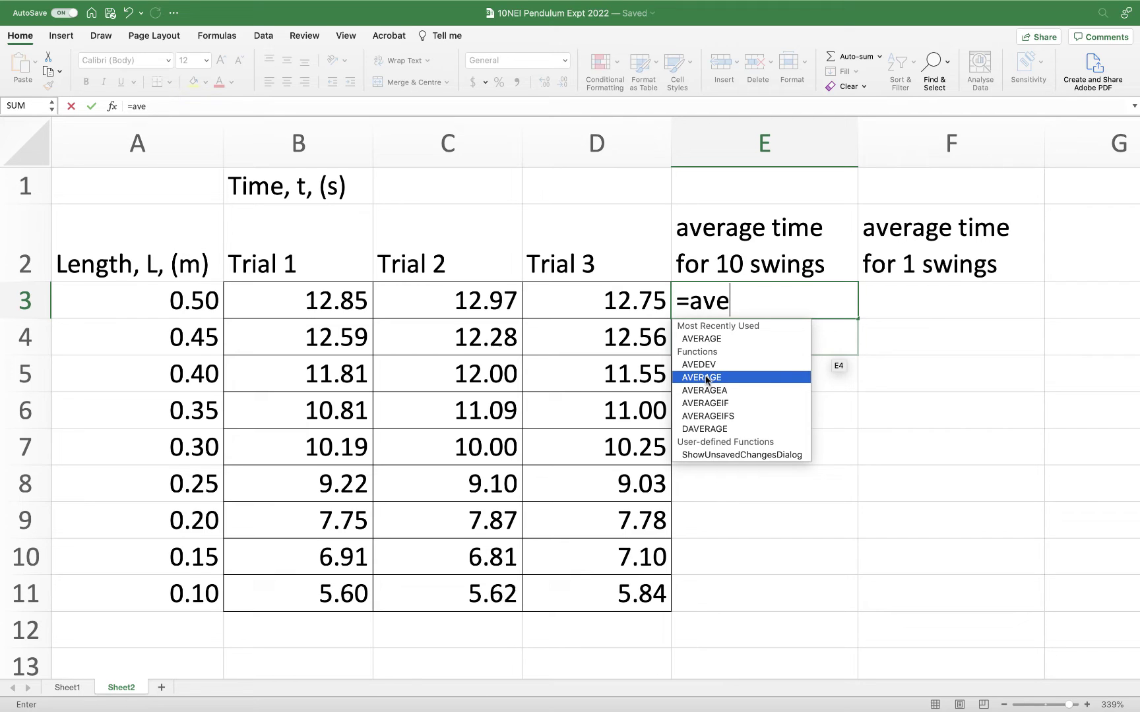
double_click(703, 377)
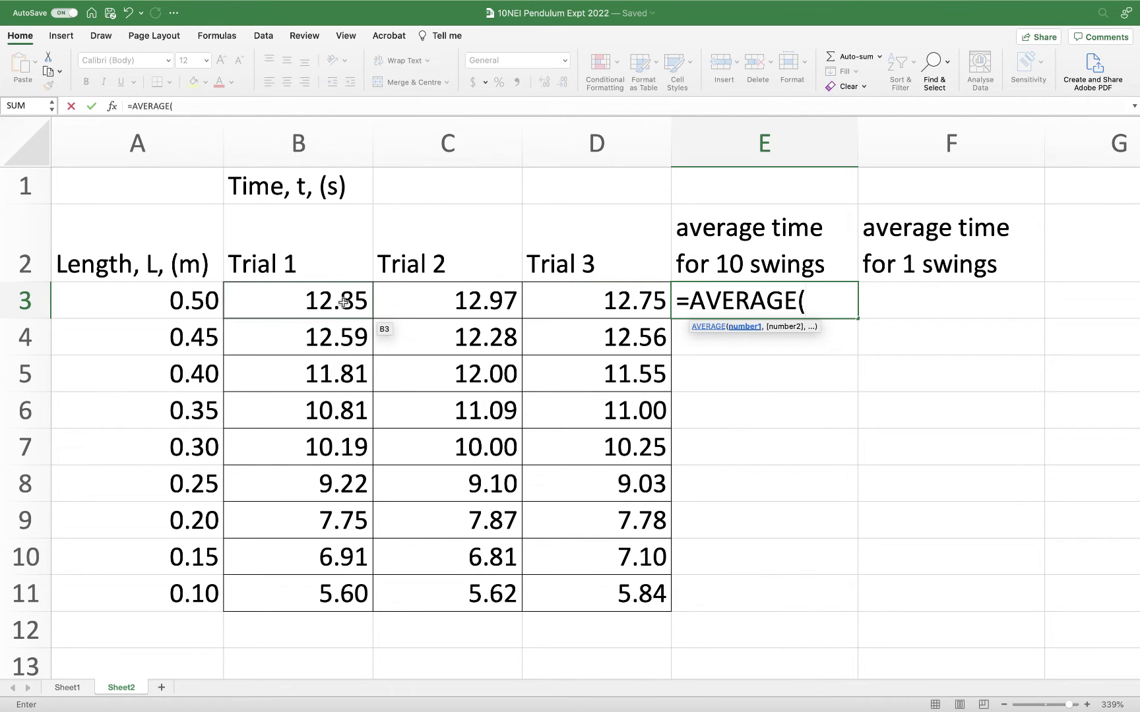
left_click(293, 301)
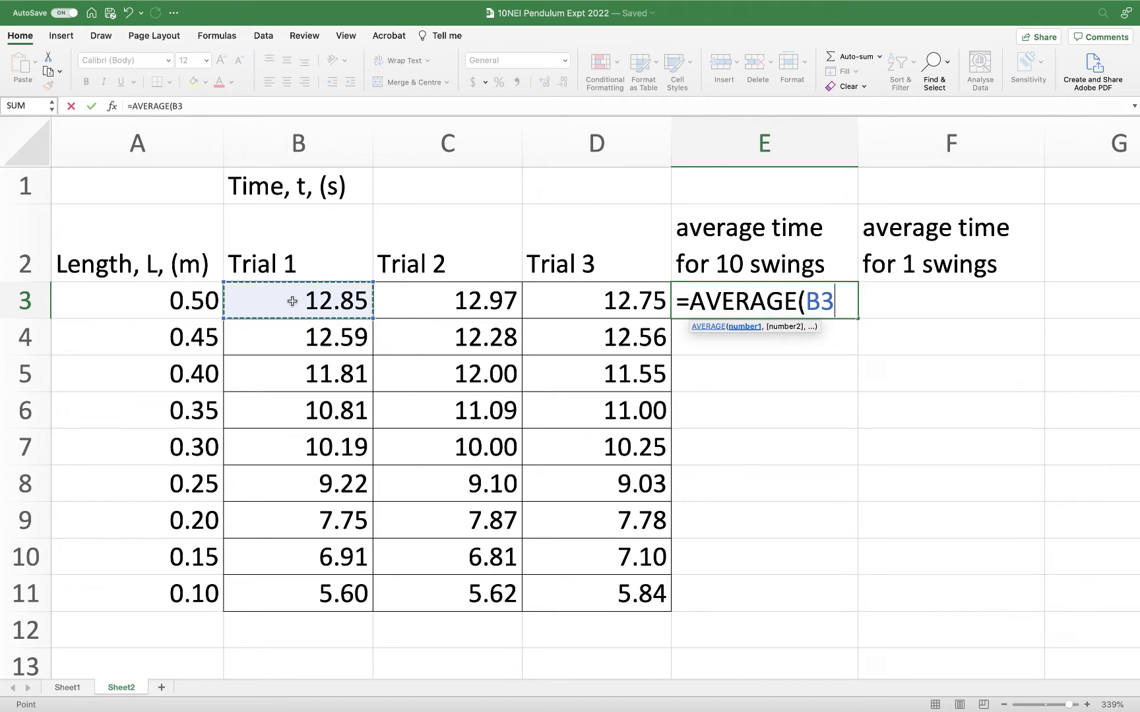
left_click_drag(303, 302, 576, 317)
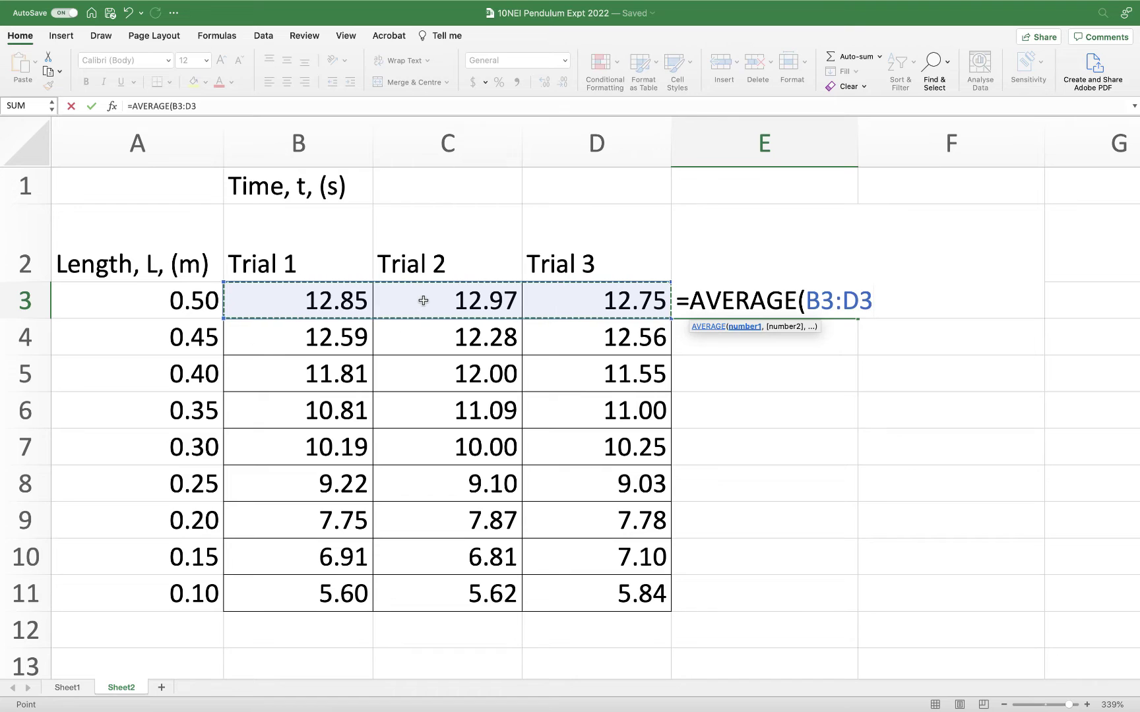
type(")")
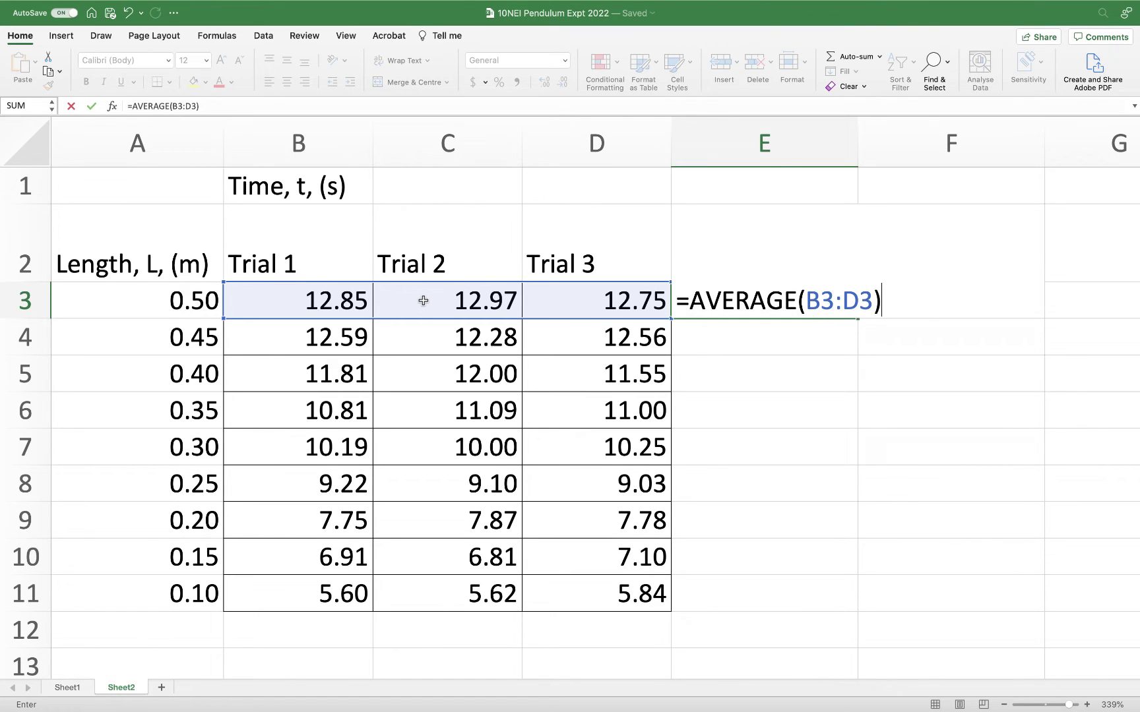
key("Return")
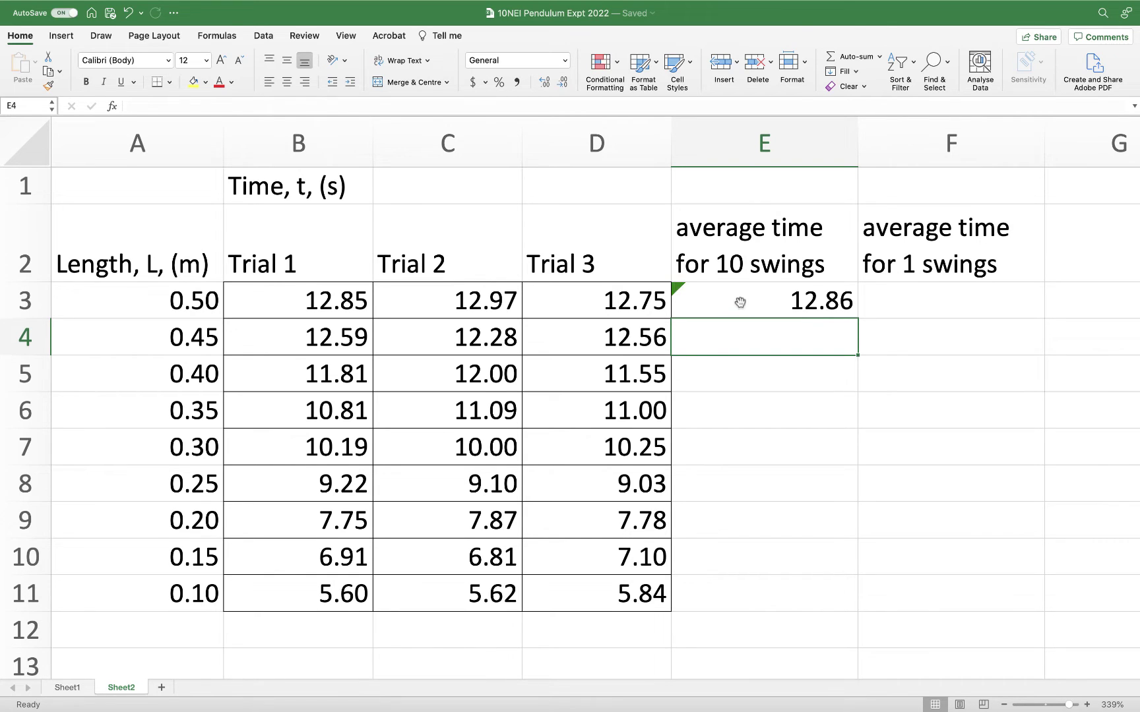
Fill the E3 average formula down to E11 for every length.
left_click(788, 310)
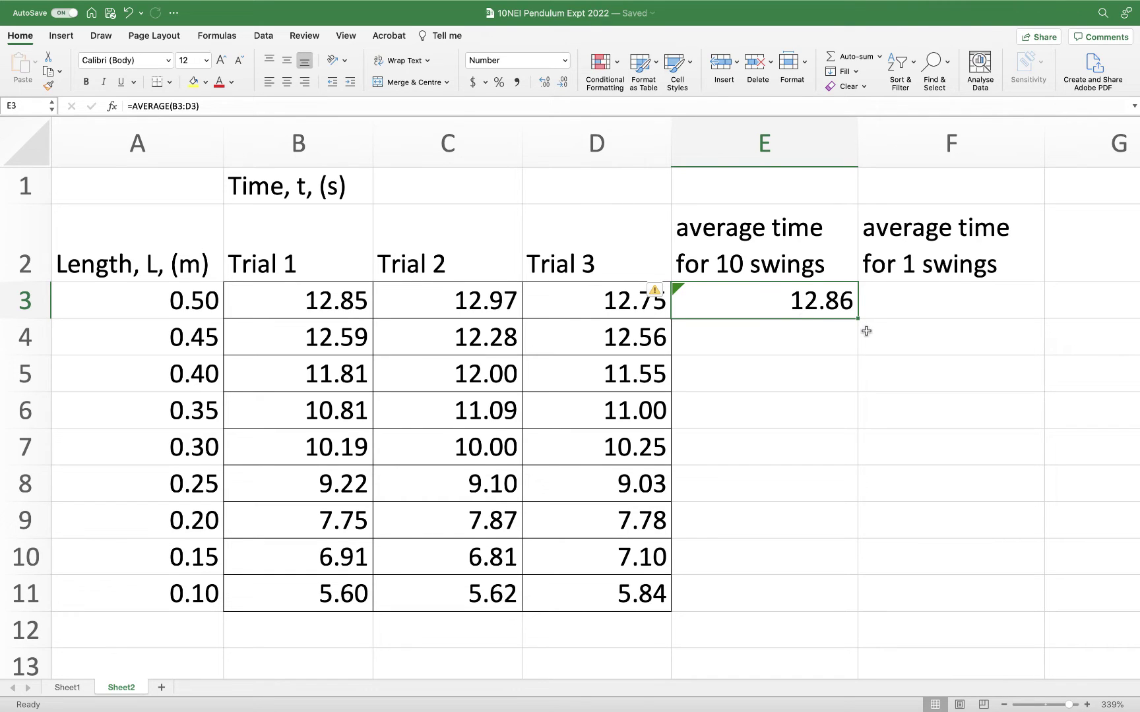
left_click_drag(859, 321, 854, 598)
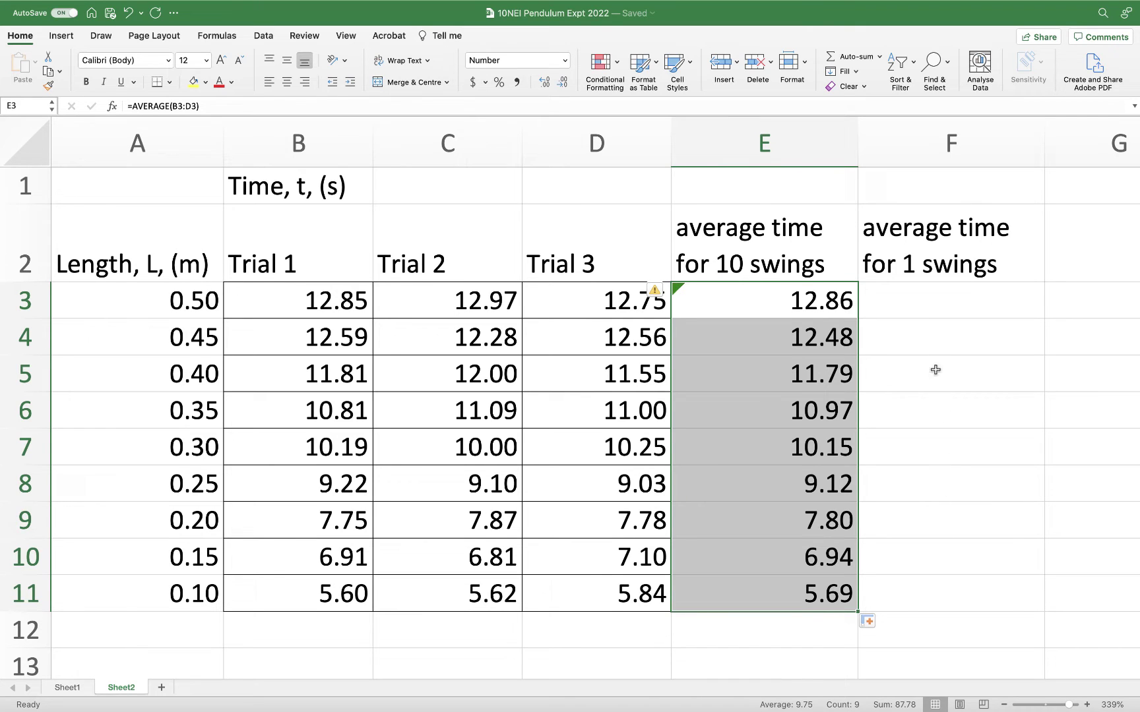
left_click(927, 304)
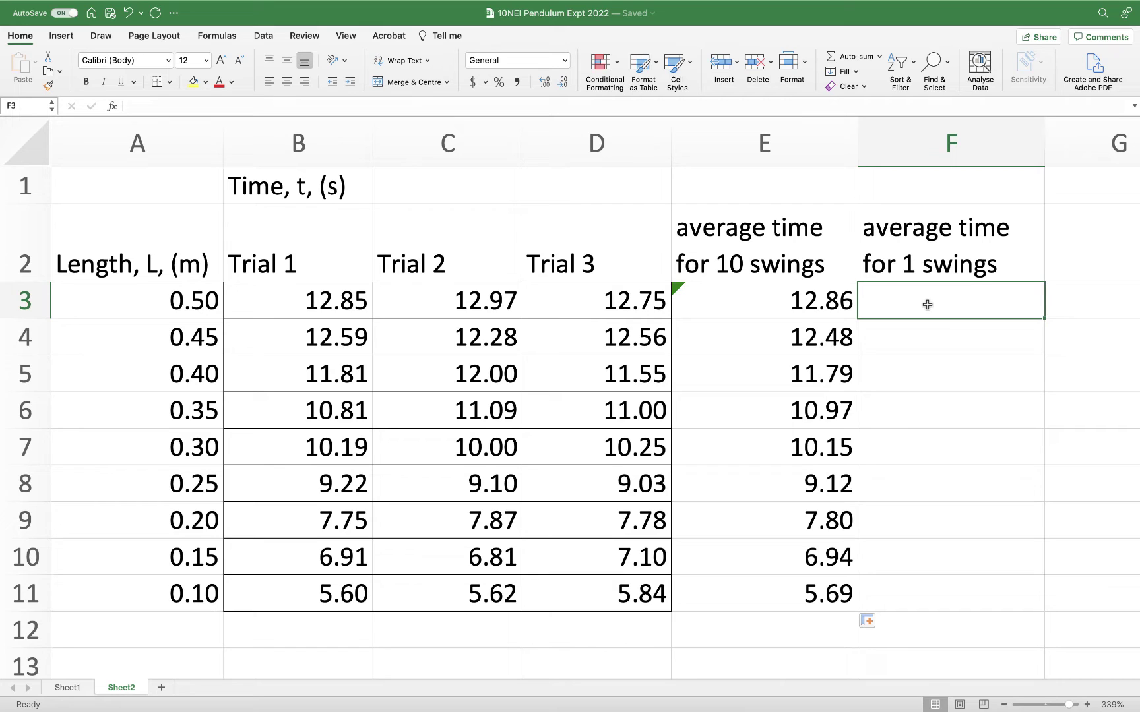
Enter =E3/10 in F3 for the single-swing time.
type("=")
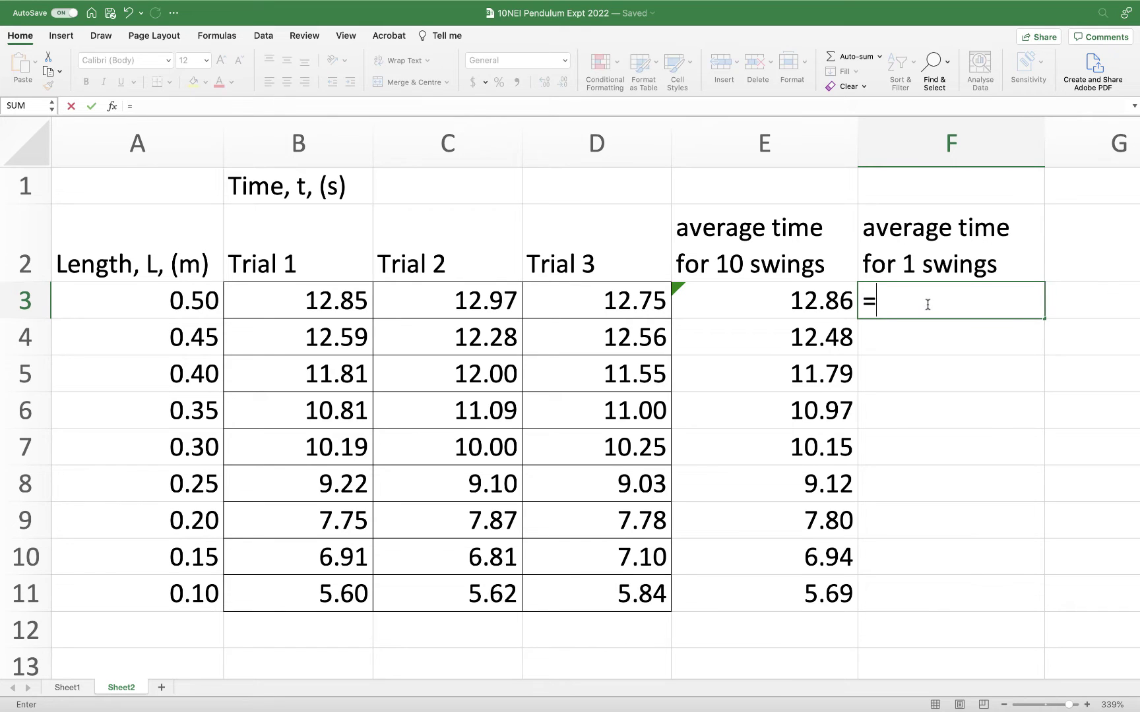
key("Left")
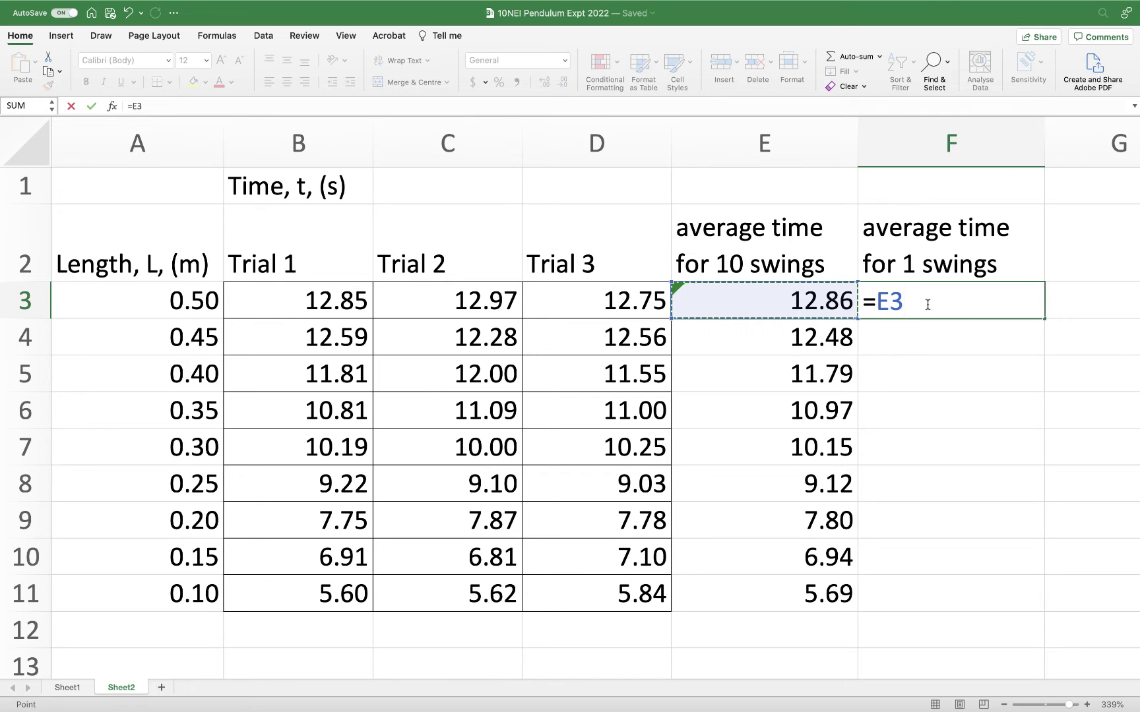
type("/10")
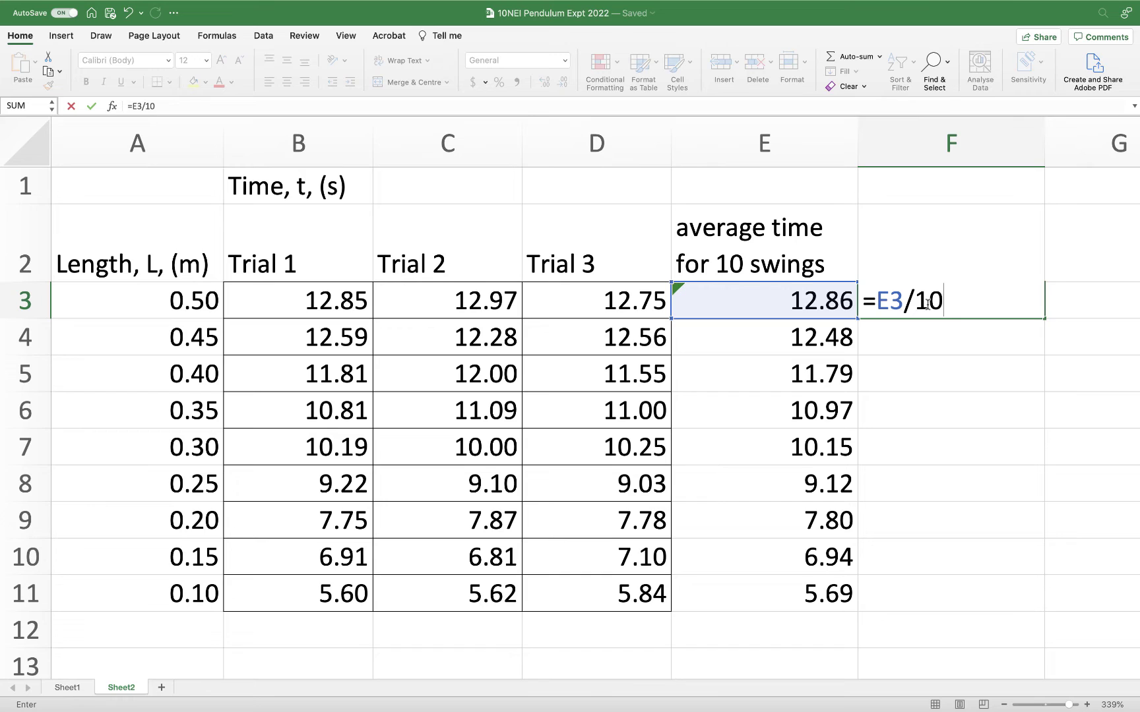
key("Return")
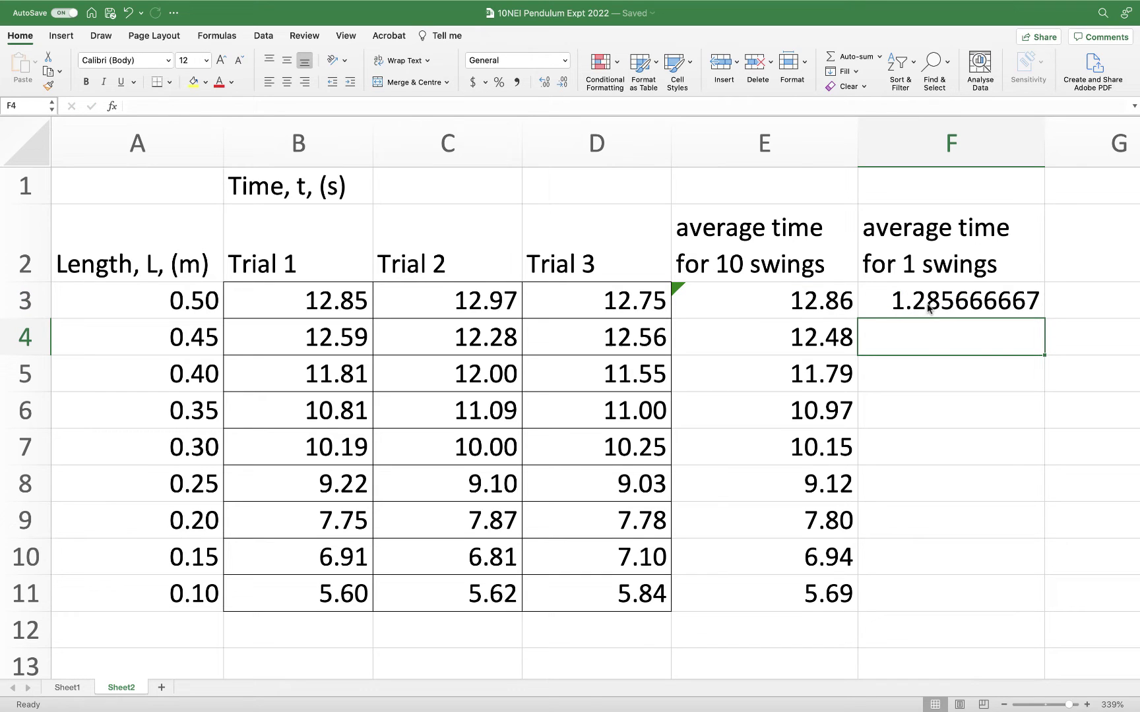
Reduce F3's decimal places until it shows 1.29.
left_click(987, 305)
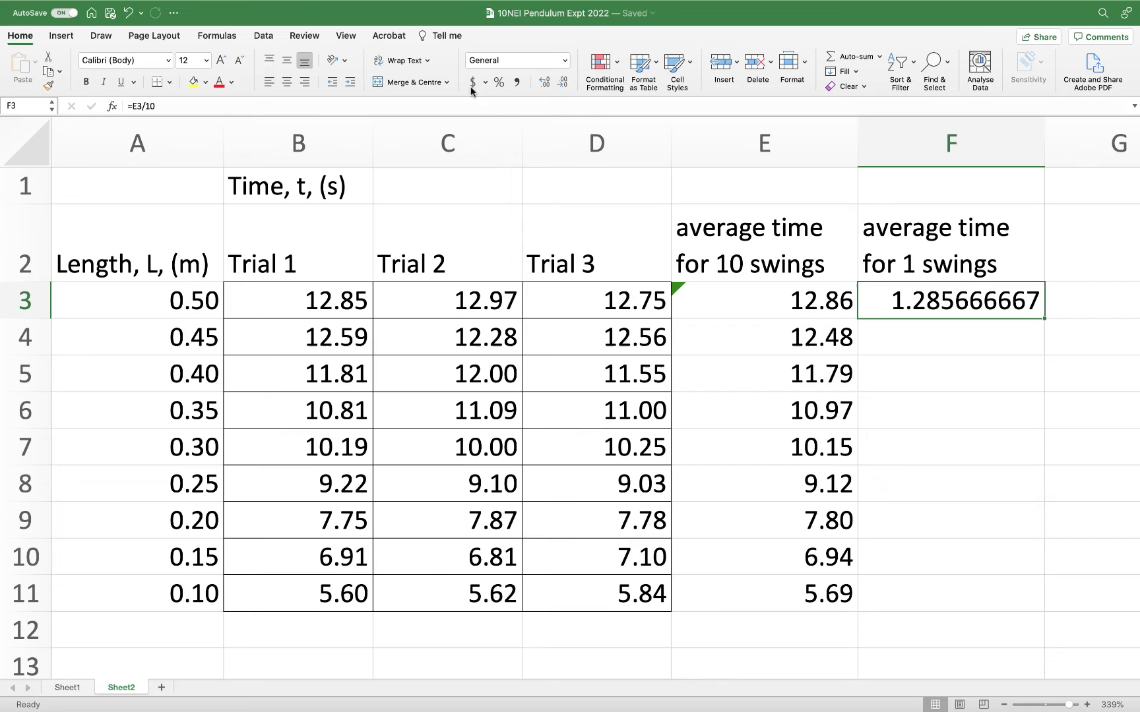
left_click(562, 88)
left_click(562, 89)
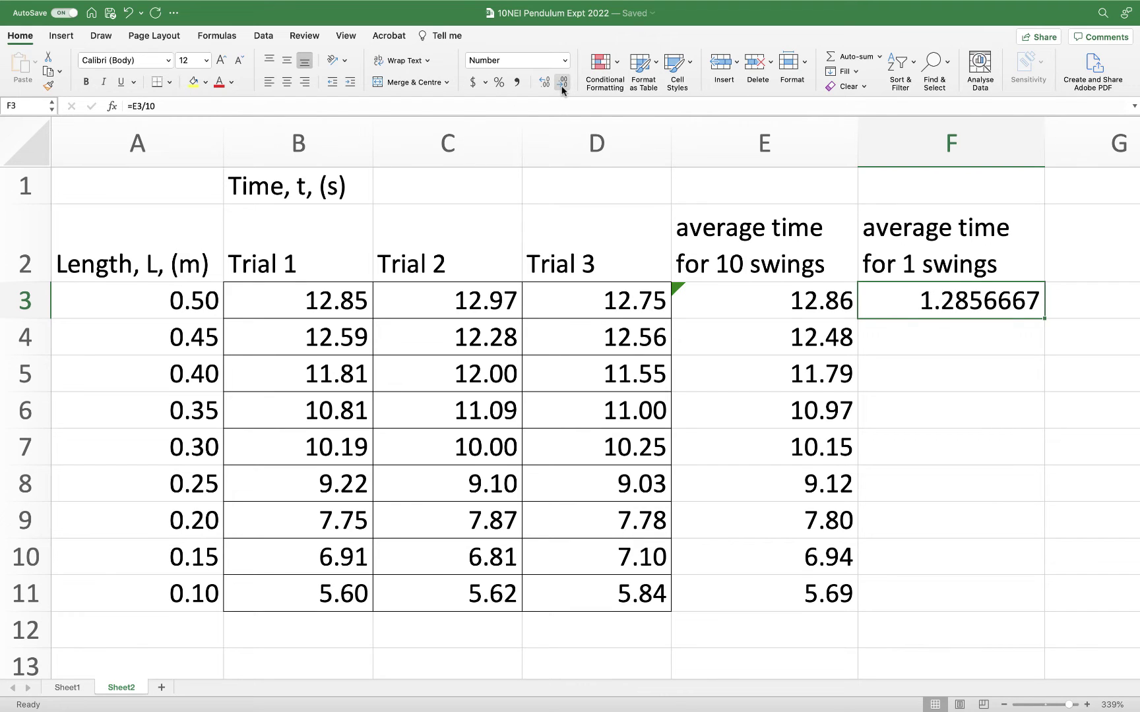
left_click(563, 88)
left_click(563, 88)
left_click(563, 89)
left_click(562, 88)
left_click(562, 88)
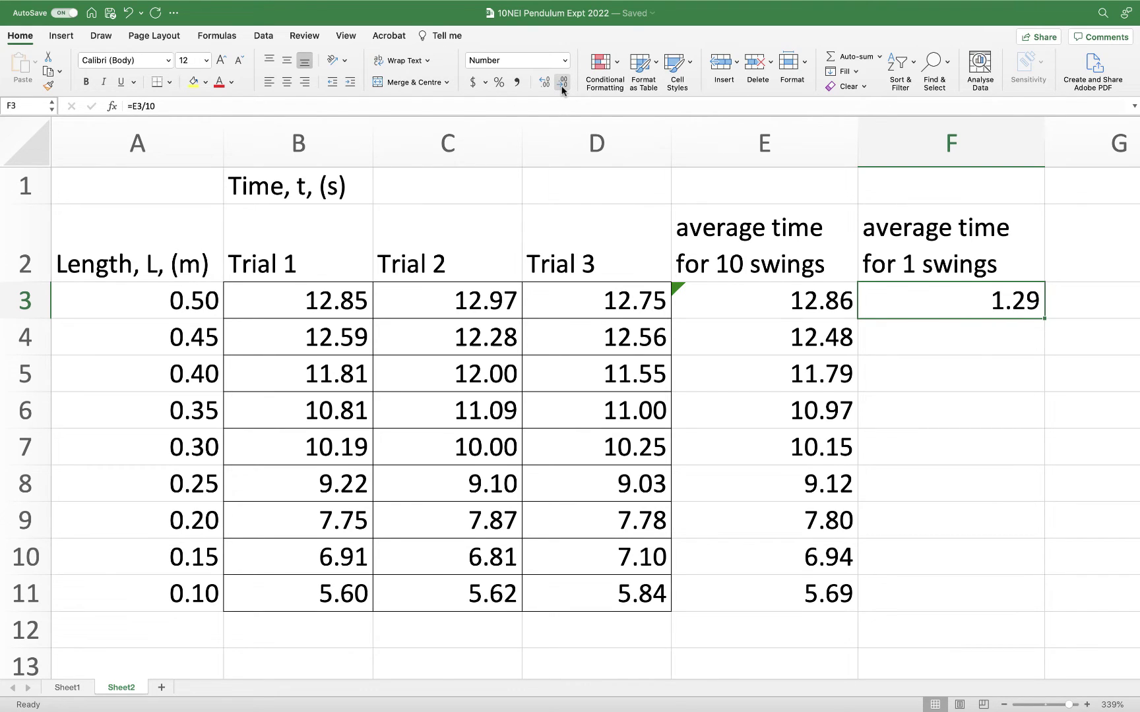
Copy the F3 single-swing formula down to F11.
left_click(989, 341)
left_click(931, 300)
left_click_drag(1044, 319, 1048, 600)
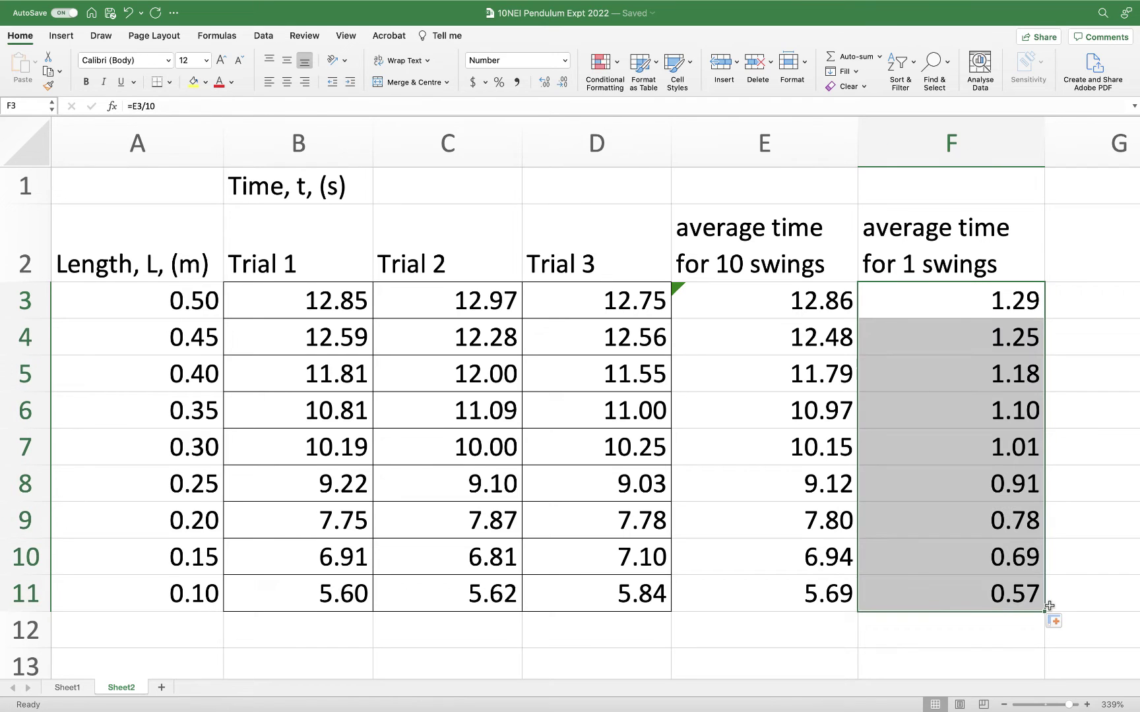
left_click(985, 632)
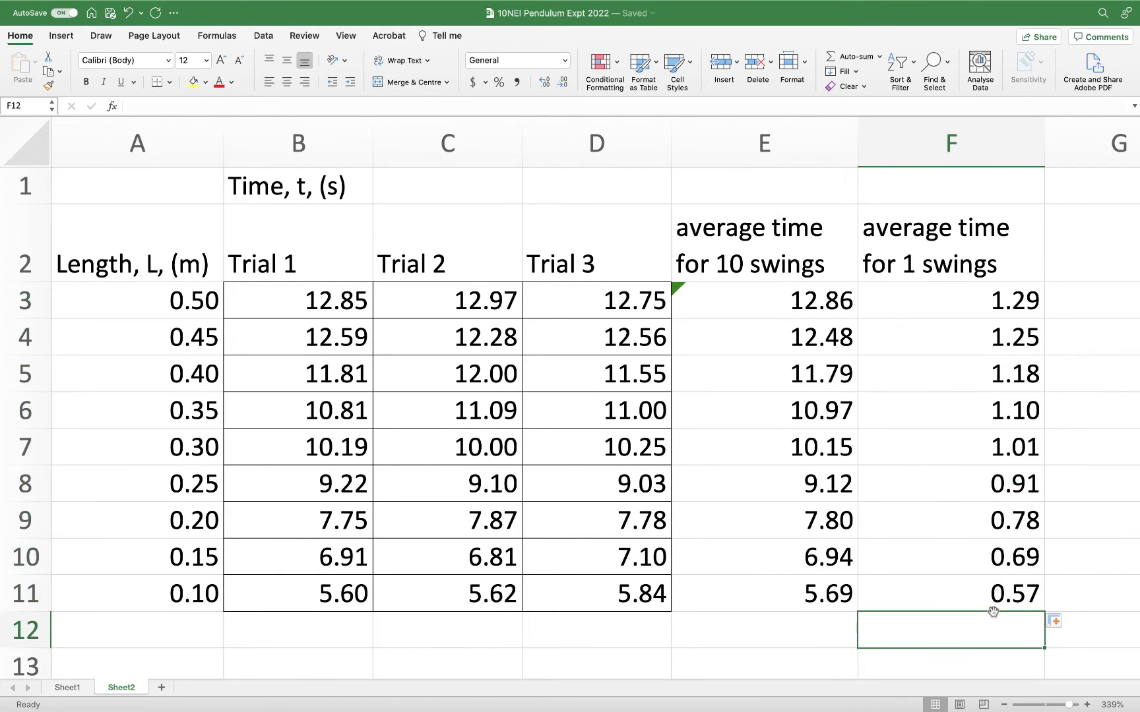
Apply All Borders to the whole table A1:F11.
left_click_drag(1008, 592, 125, 186)
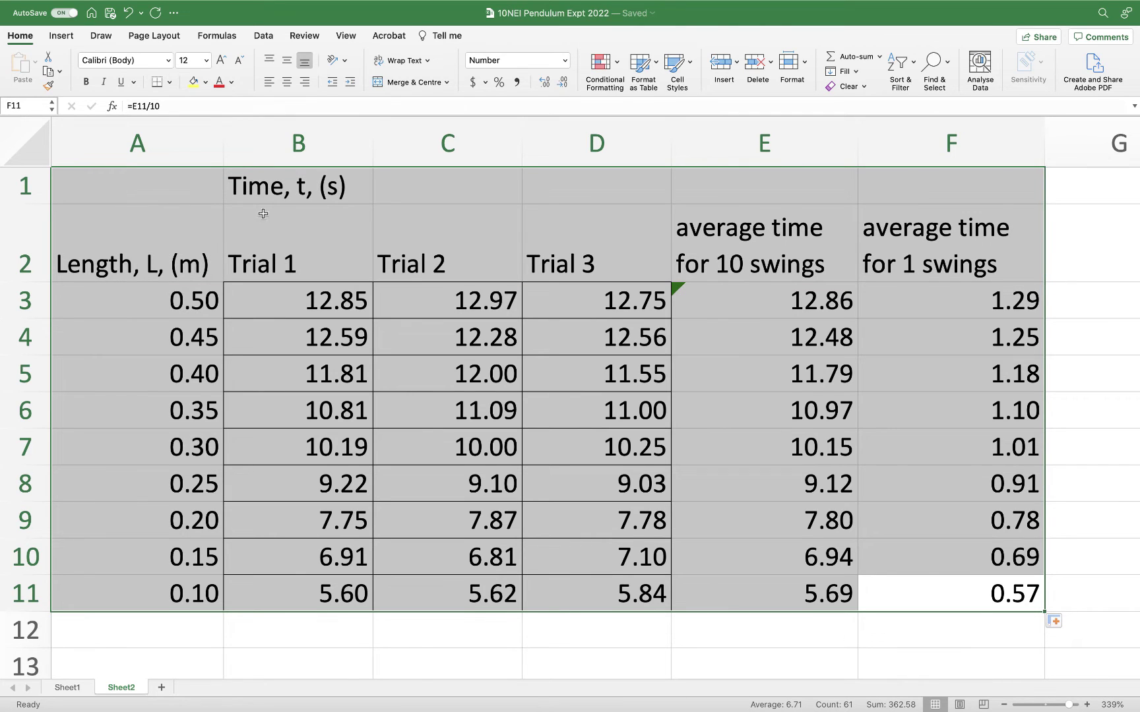
left_click(169, 86)
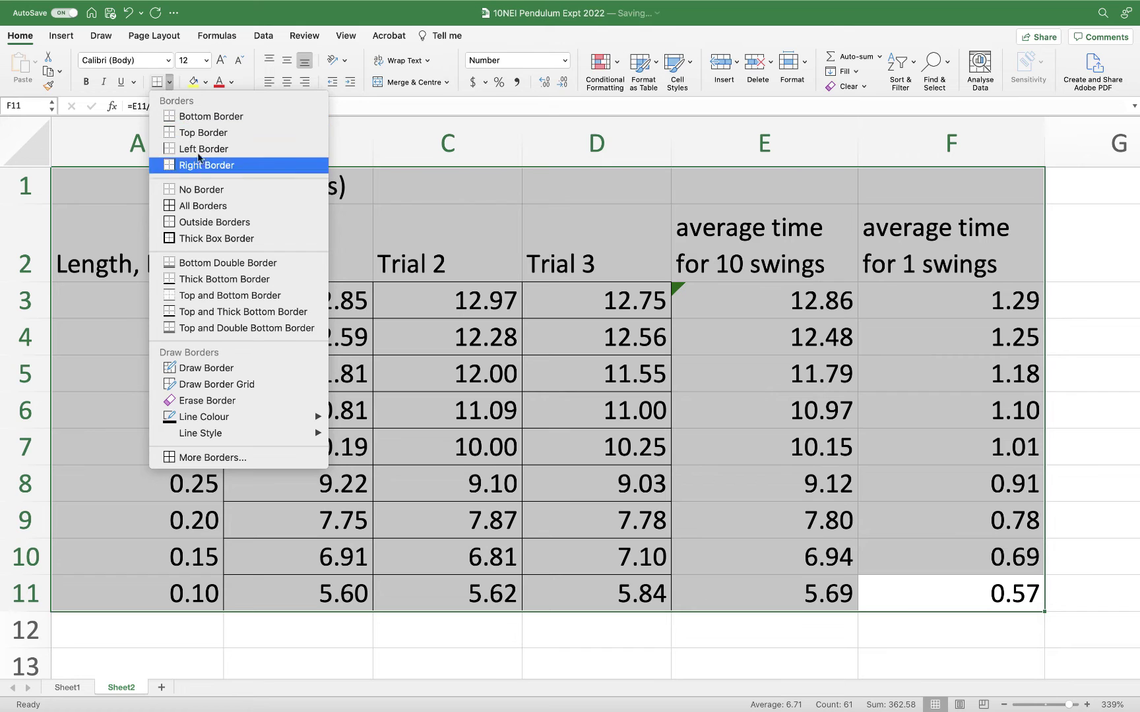
left_click(209, 208)
left_click(358, 295)
Merge and centre the Time, t, (s) heading across B1:F1.
left_click(298, 186)
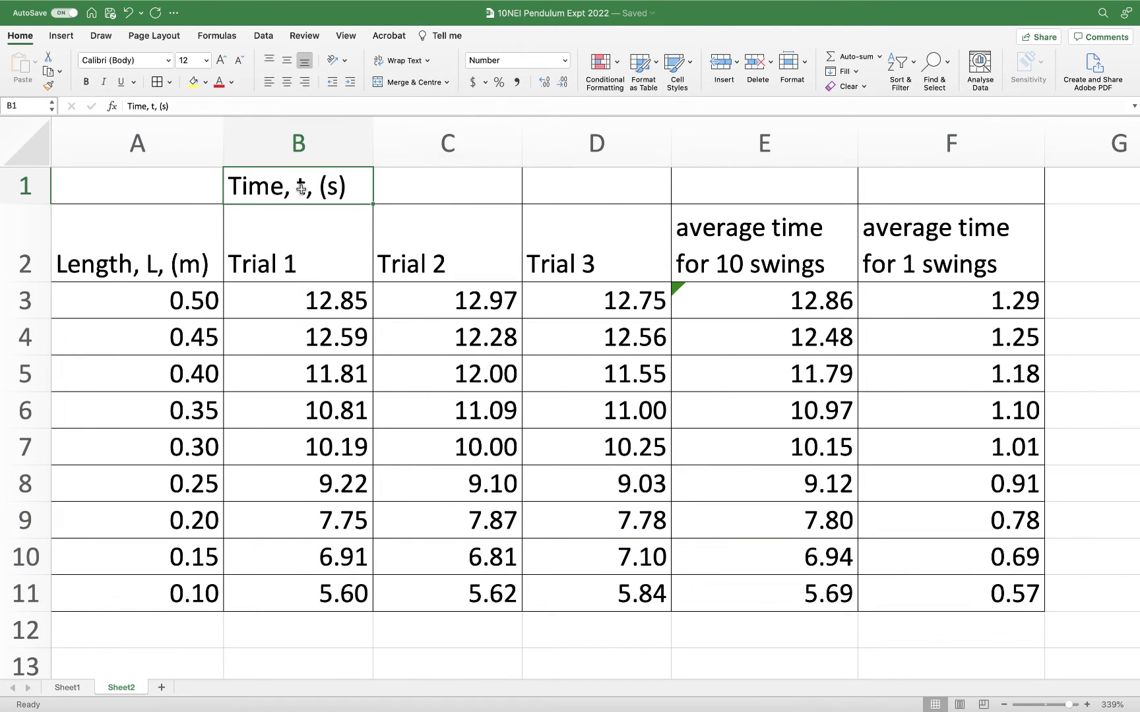
left_click_drag(299, 186, 904, 203)
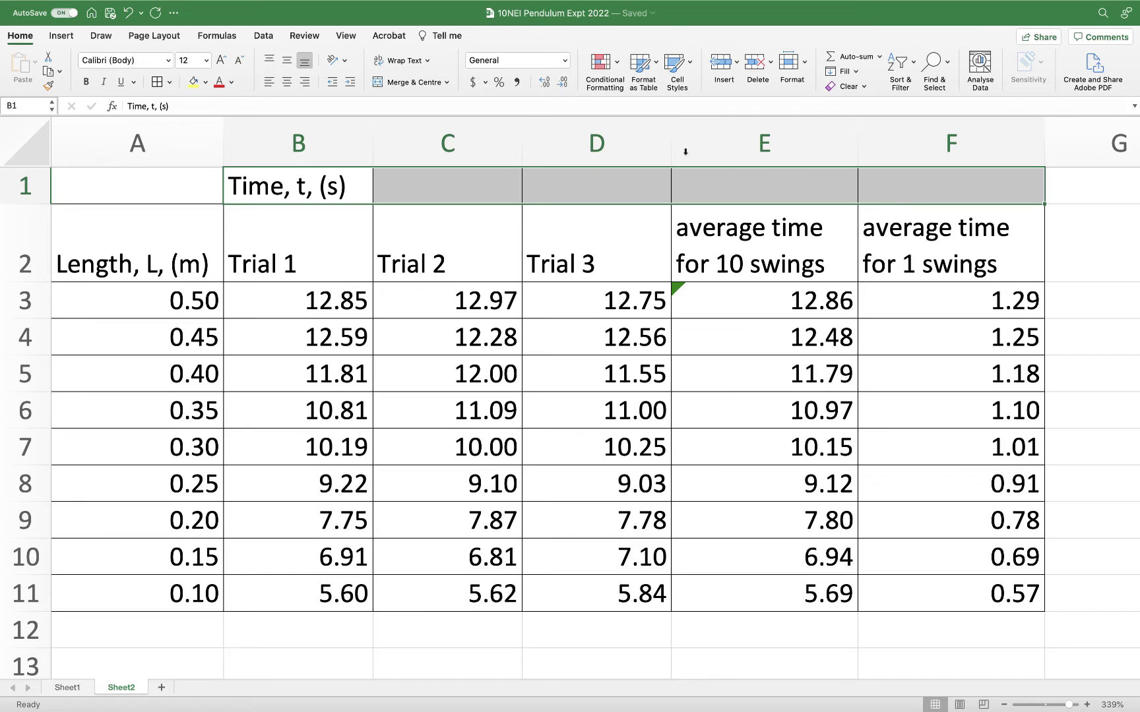
left_click(420, 83)
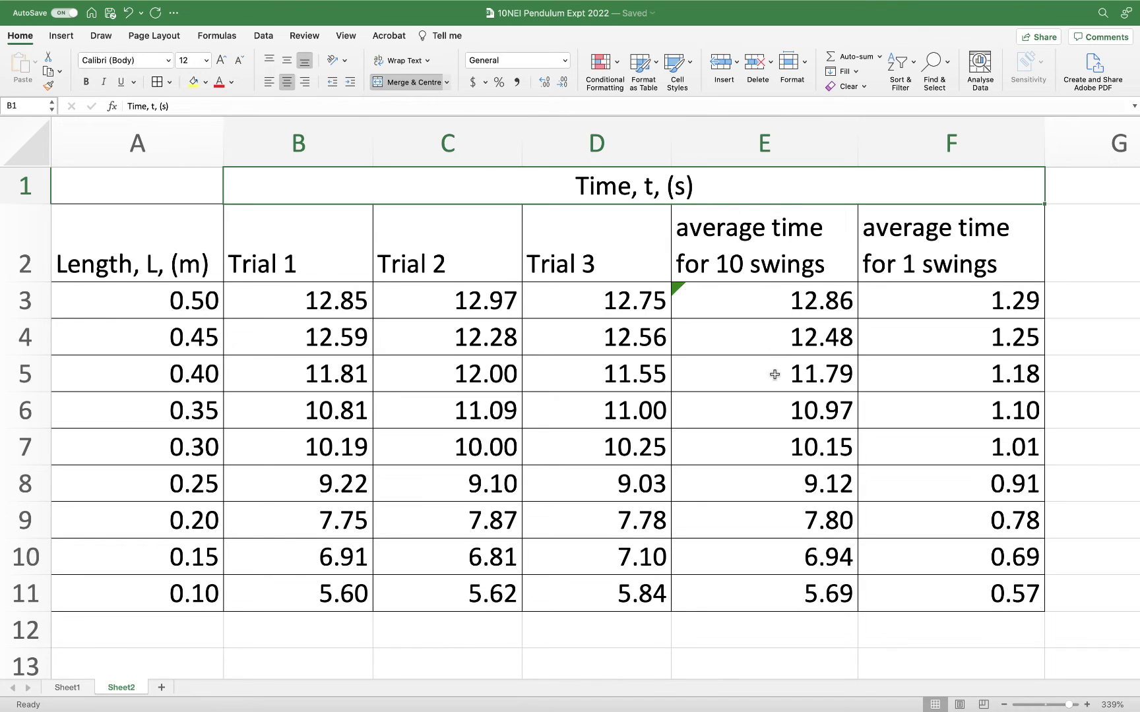
left_click(757, 389)
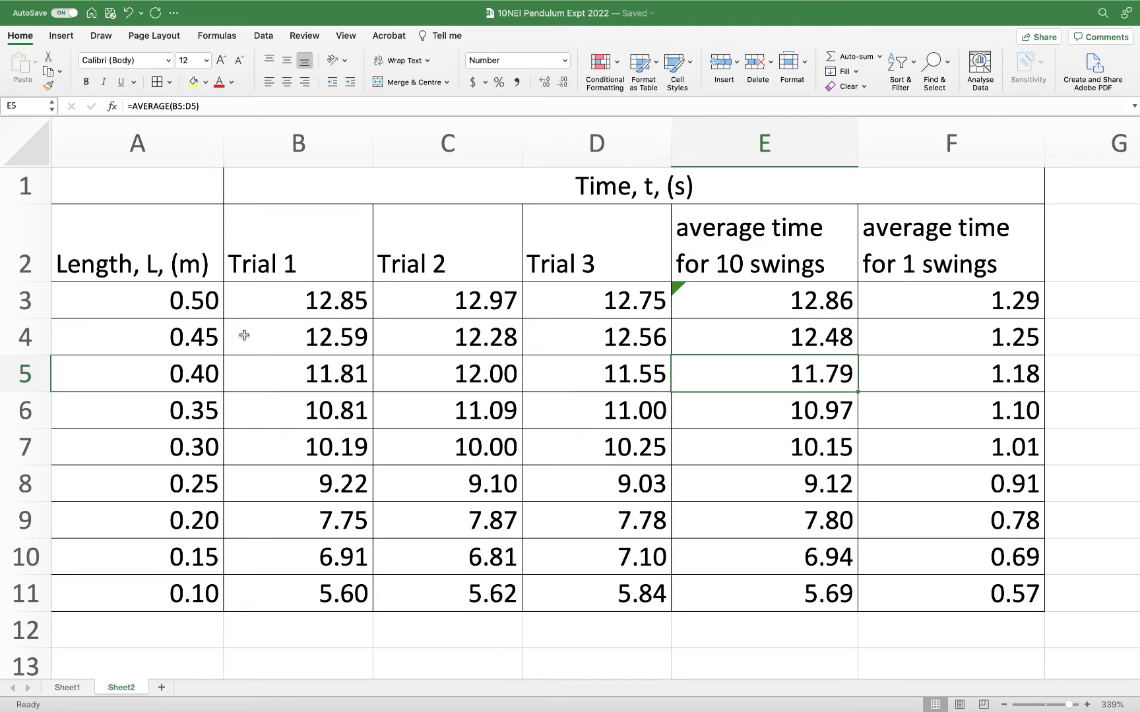
Select A3:B11 and insert a Scatter with Smooth Lines and Markers chart.
left_click(112, 306)
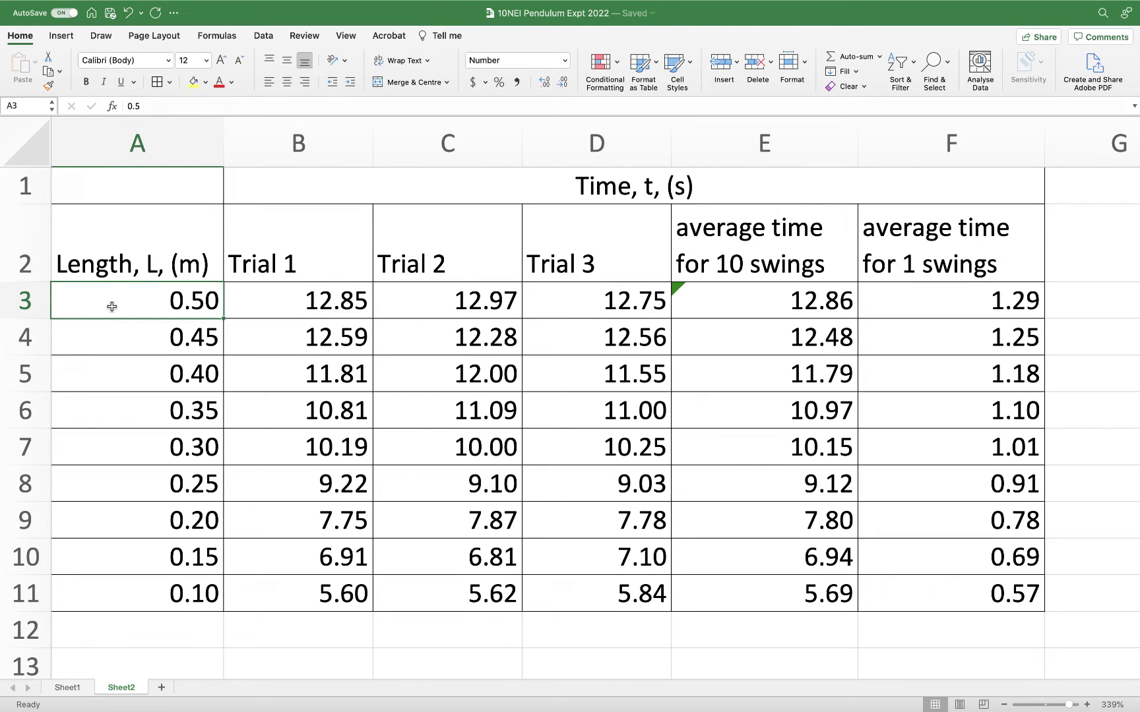
left_click_drag(123, 305, 279, 587)
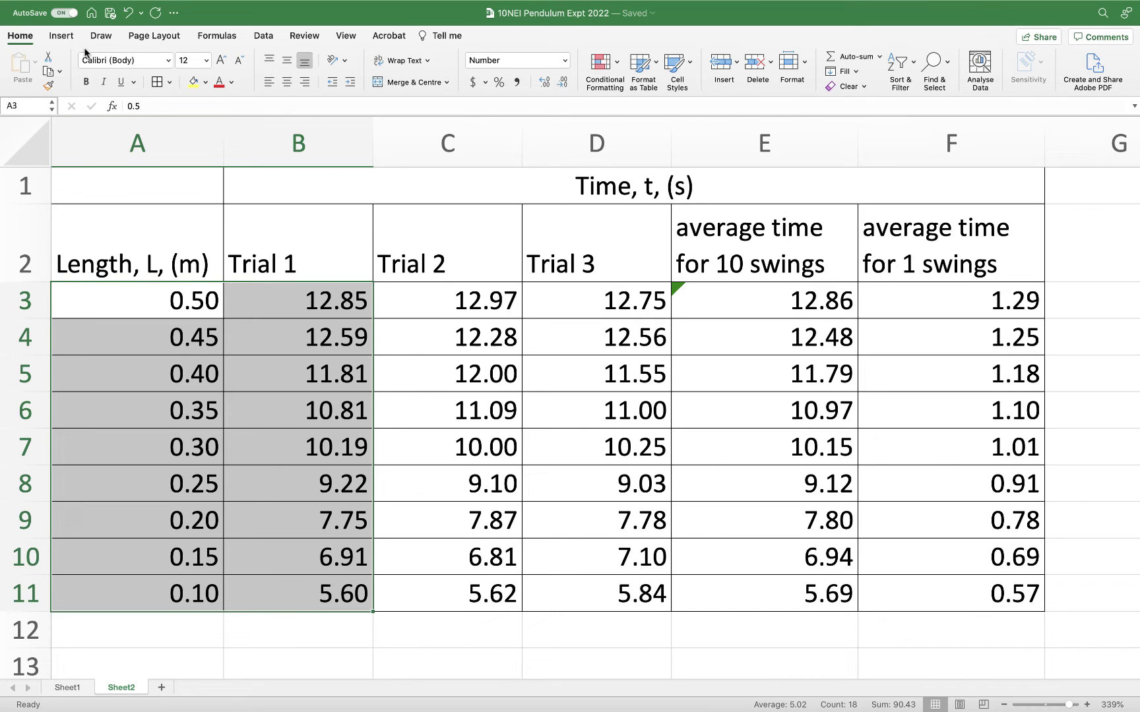
left_click(61, 35)
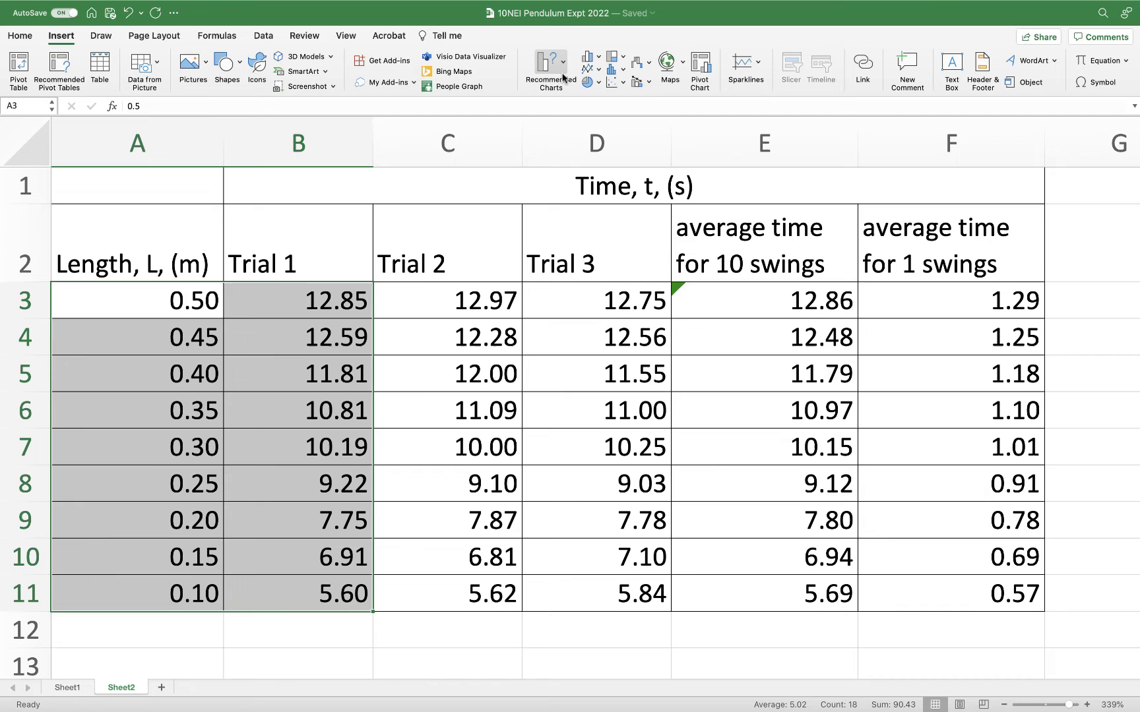
left_click(621, 83)
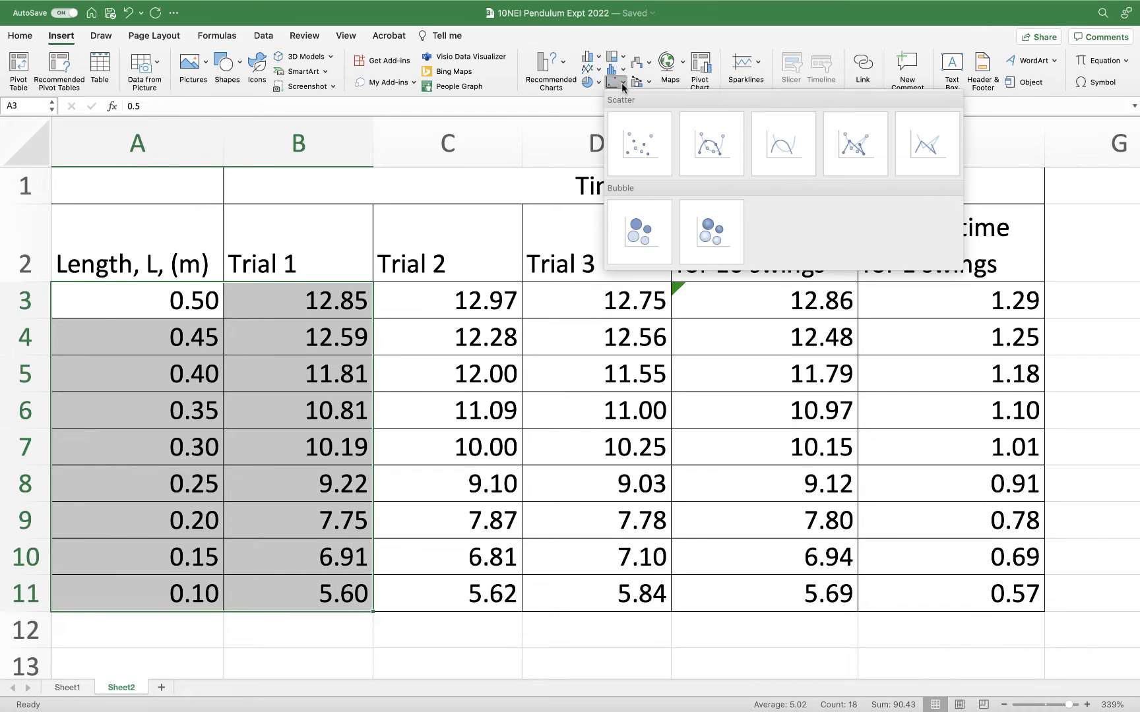
left_click(707, 153)
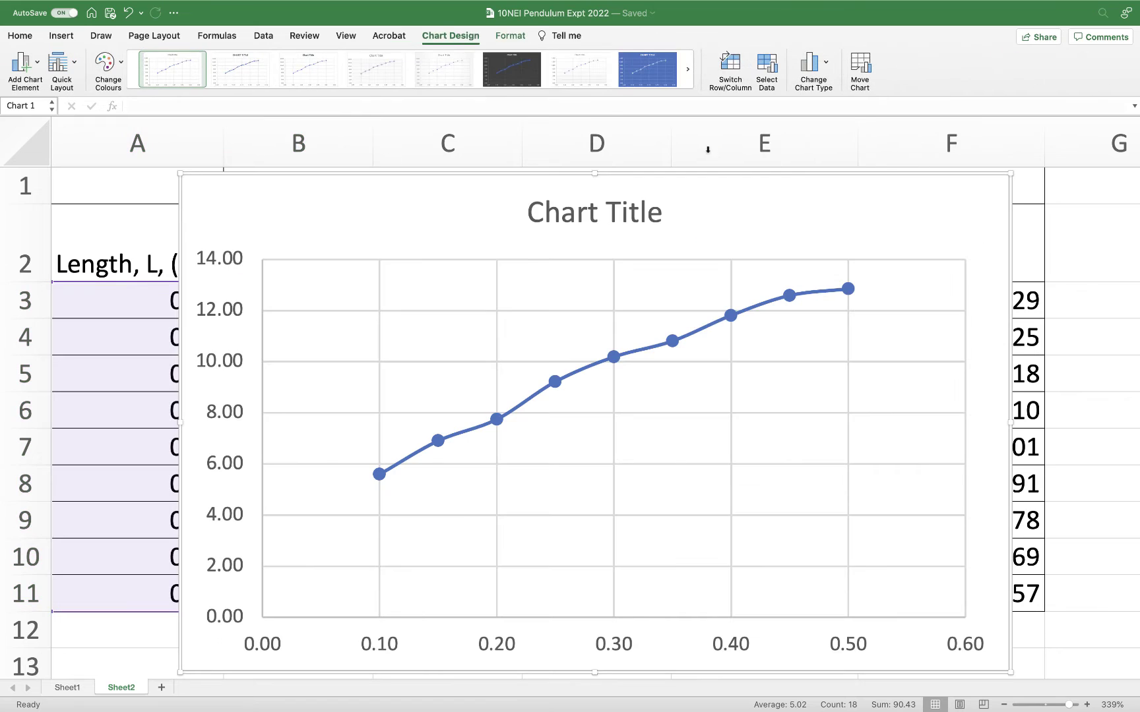
Move the chart off the table and switch its plotted times to column F.
left_click_drag(486, 187, 807, 312)
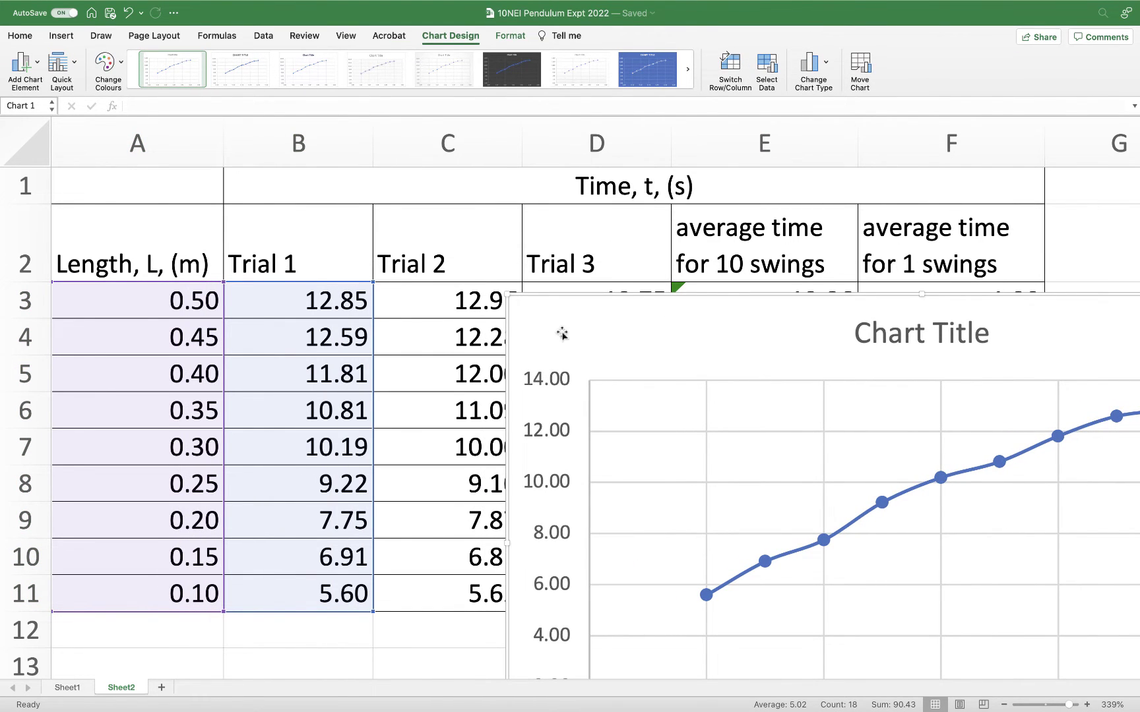
left_click_drag(557, 327, 661, 408)
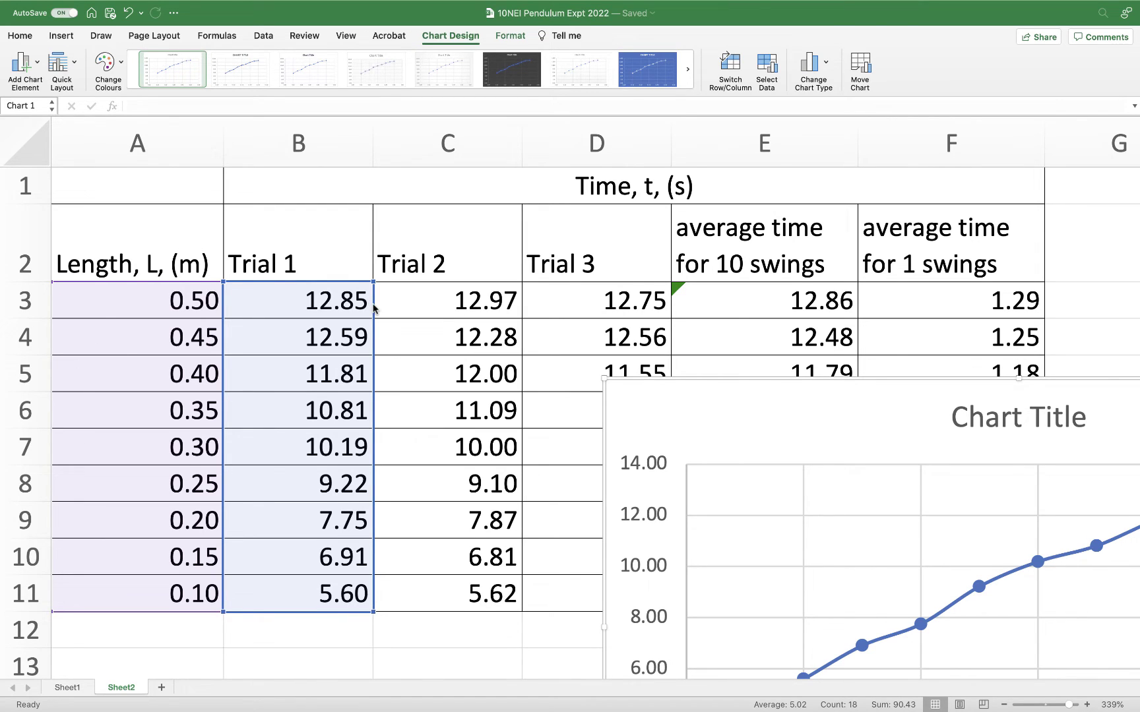
left_click_drag(373, 308, 907, 310)
left_click_drag(864, 394, 410, 203)
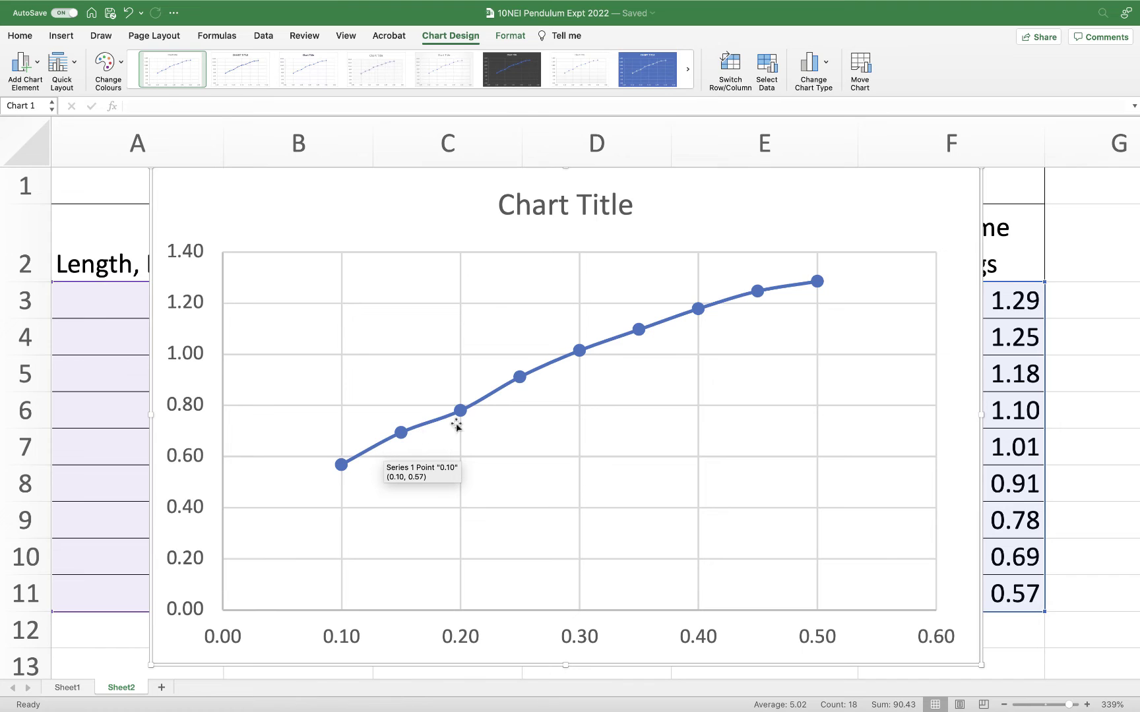
Add a power trendline to the series and show R² = 0.996 above the points.
left_click(554, 364)
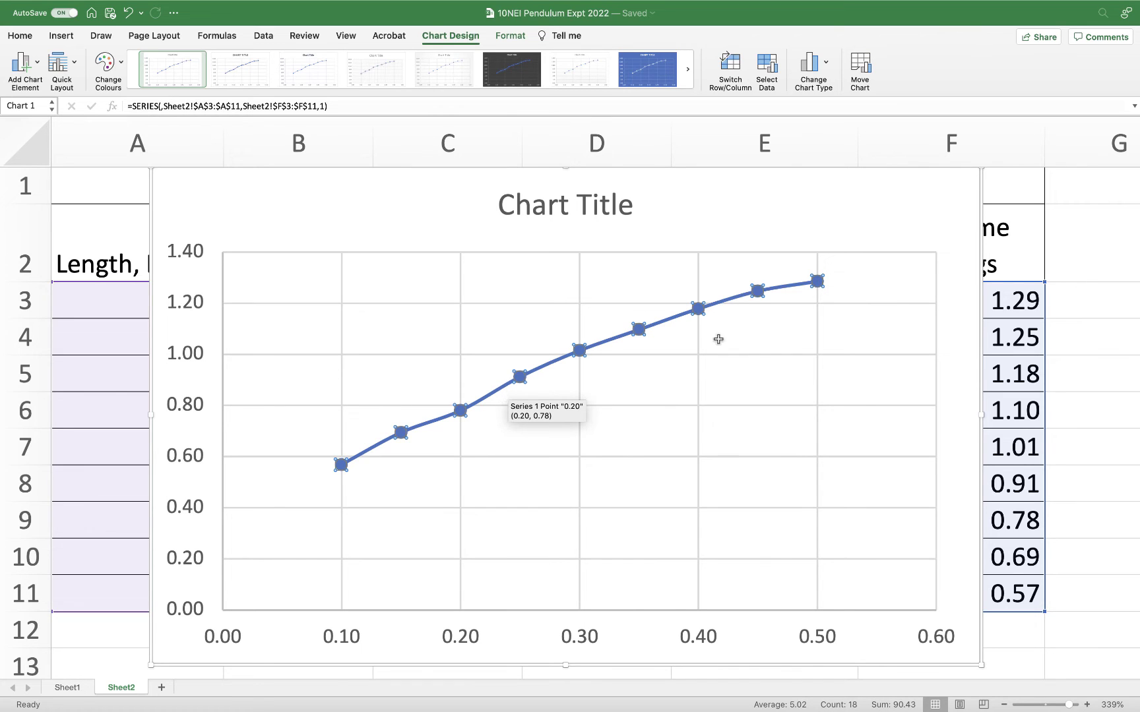
left_click(1082, 266)
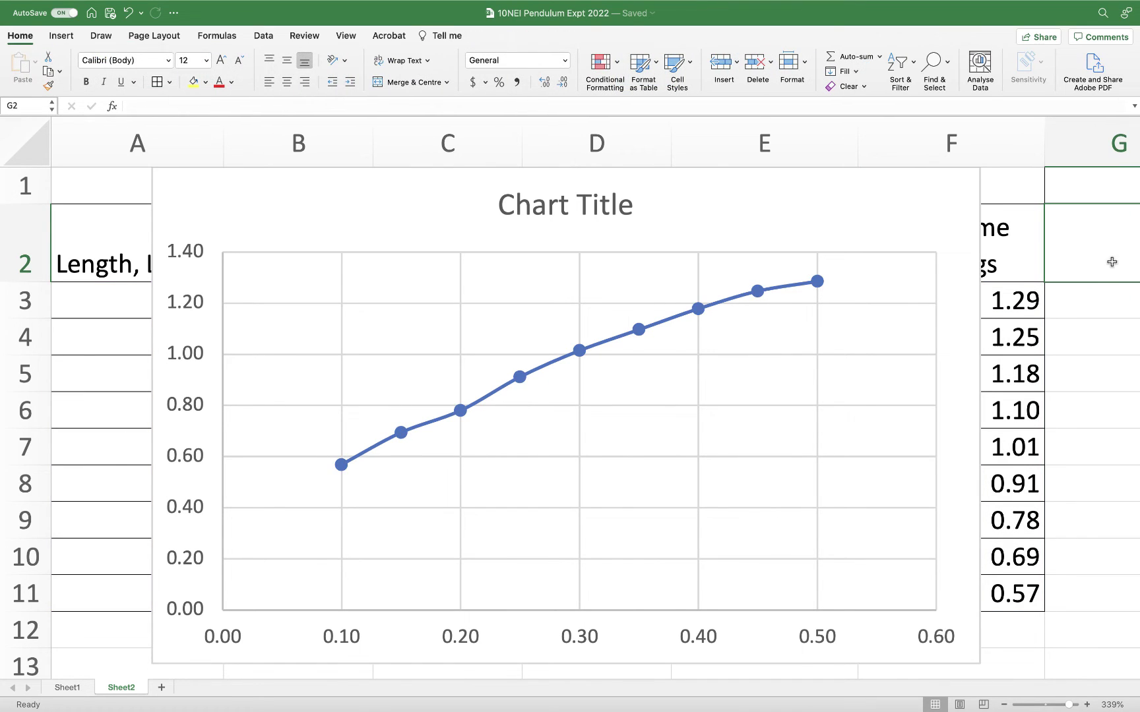
left_click(663, 320)
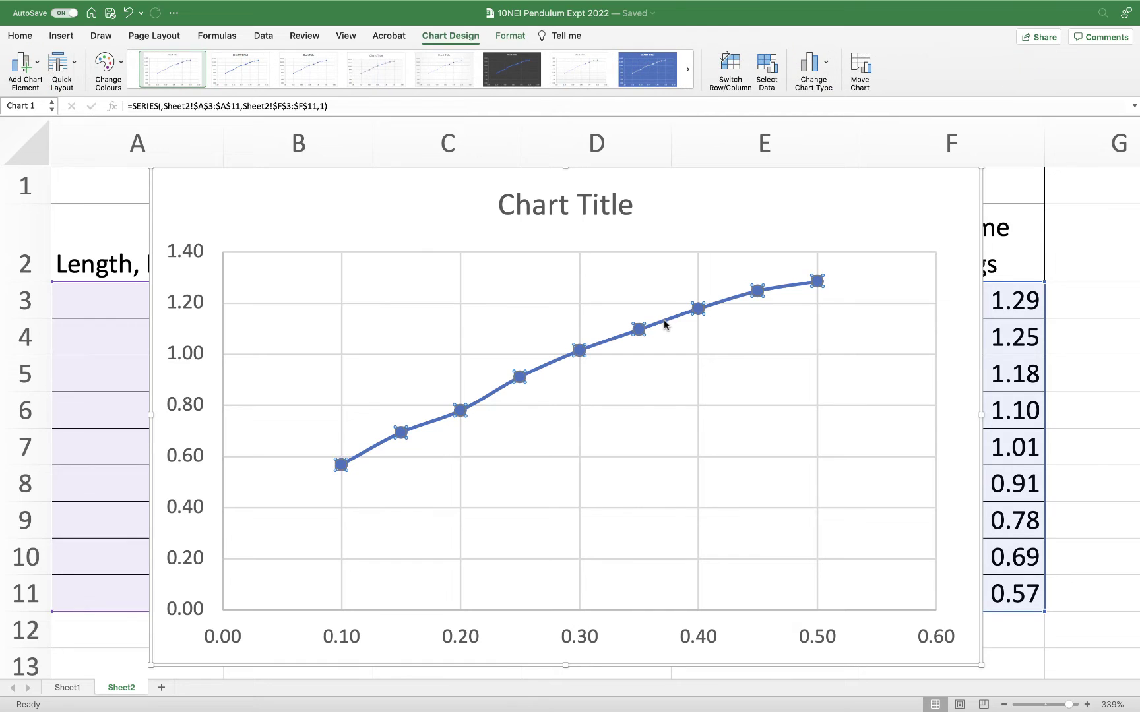
right_click(665, 321)
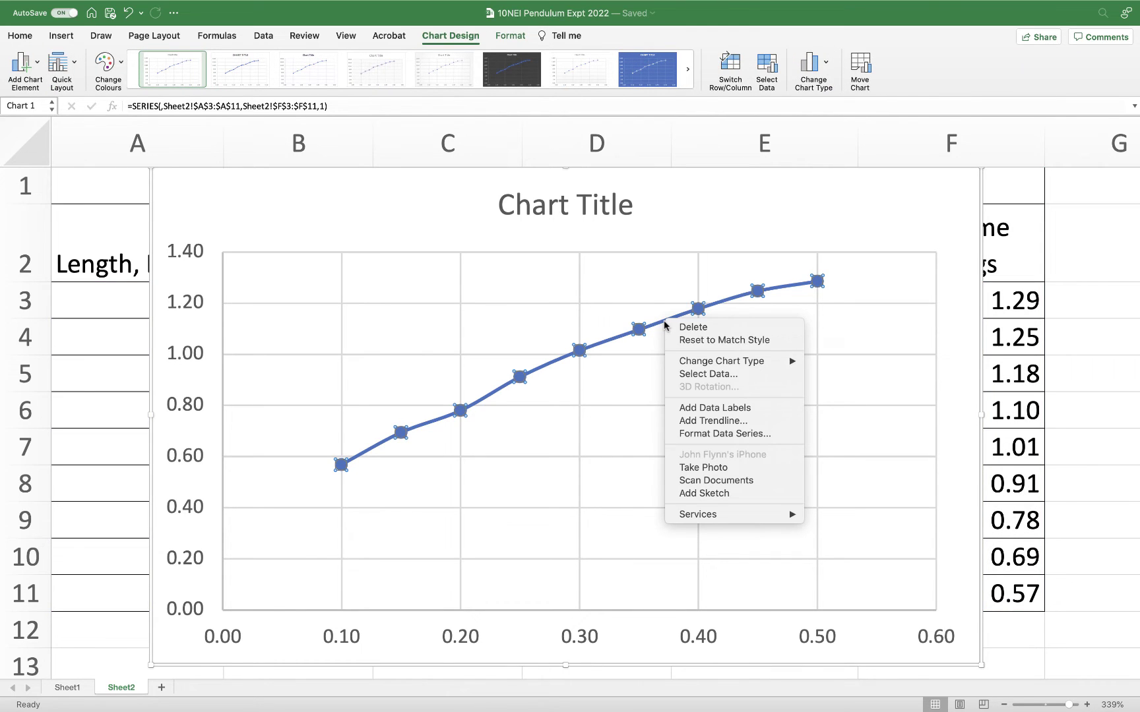
left_click(704, 420)
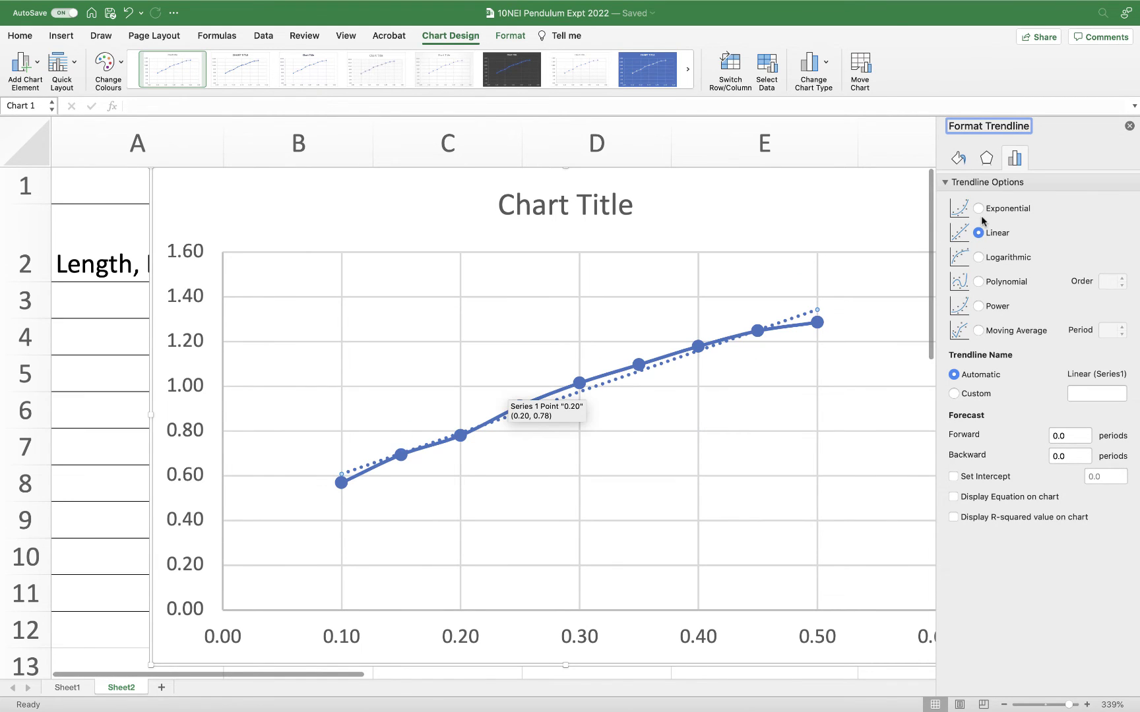
left_click(978, 306)
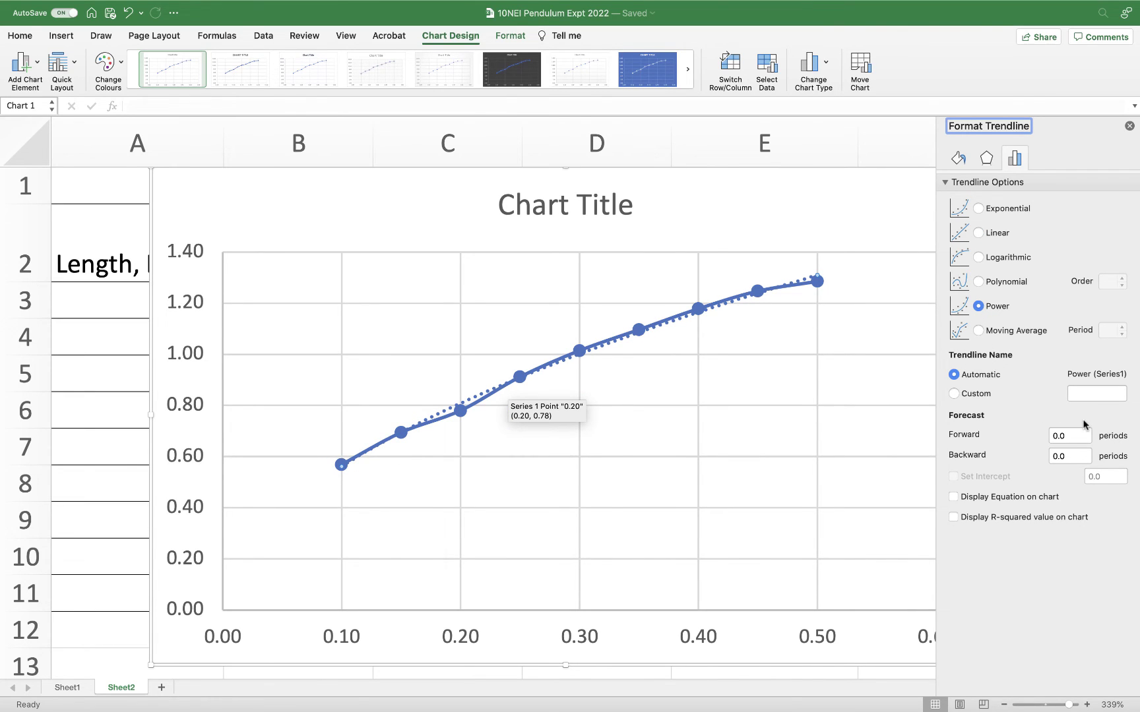
left_click(953, 517)
left_click_drag(741, 284, 745, 233)
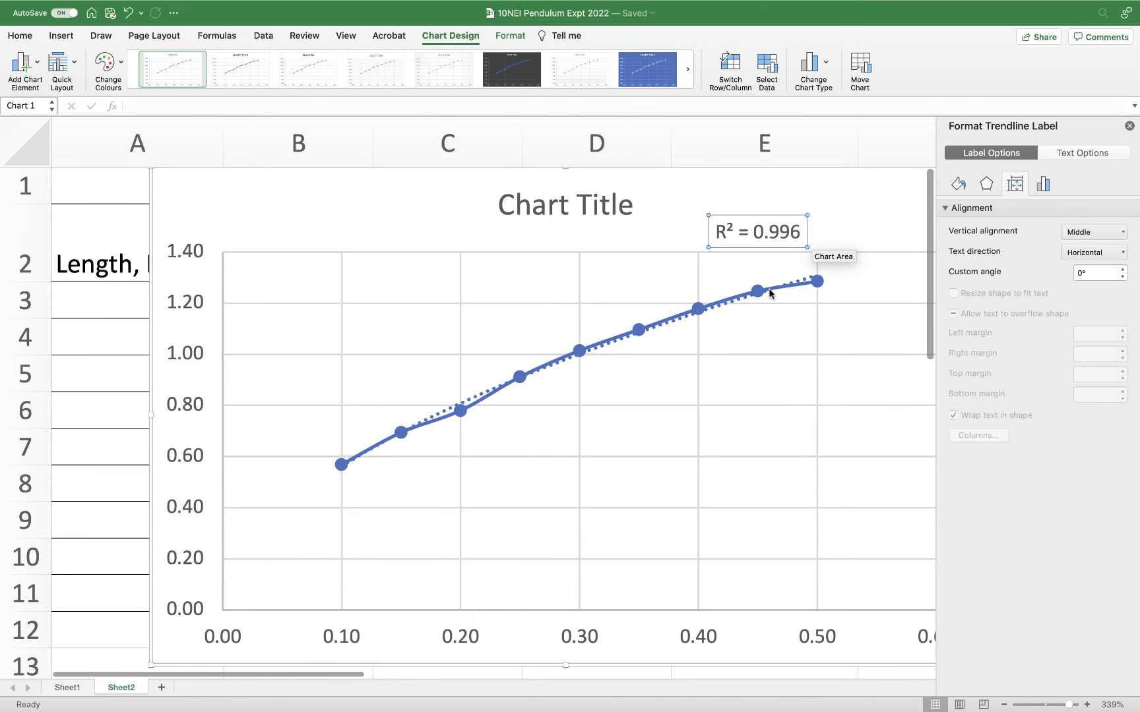
Set the power trendline's Forecast Backward to 0.1 so it reaches the origin.
left_click(730, 301)
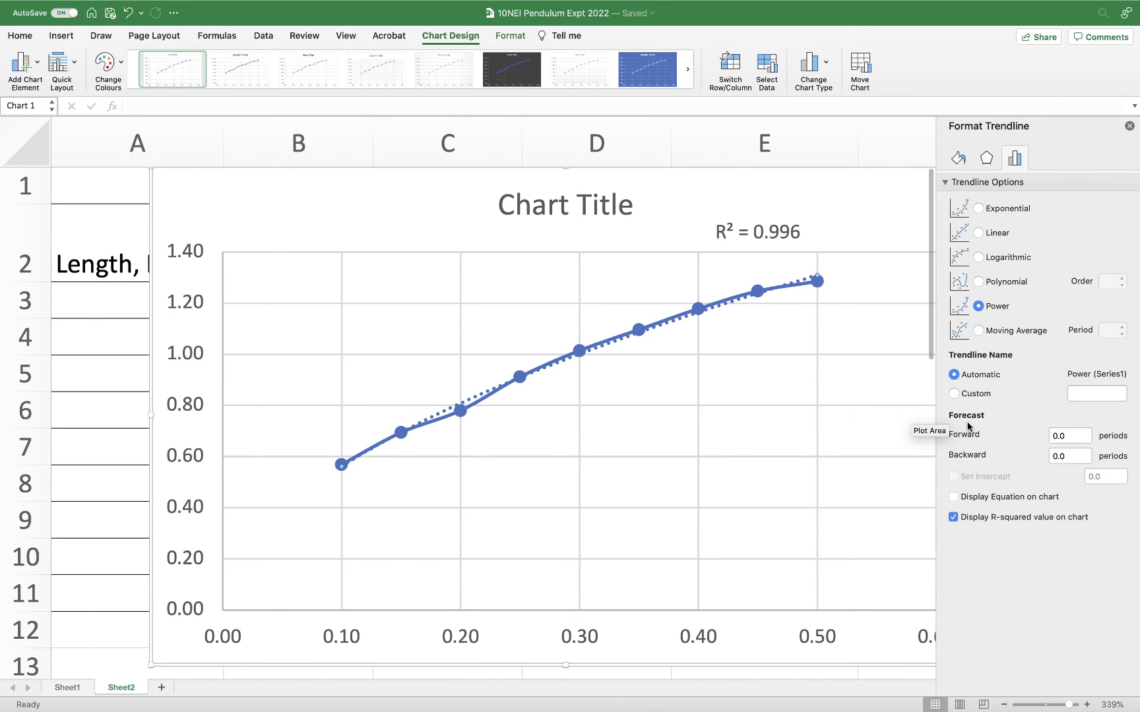
left_click(1070, 455)
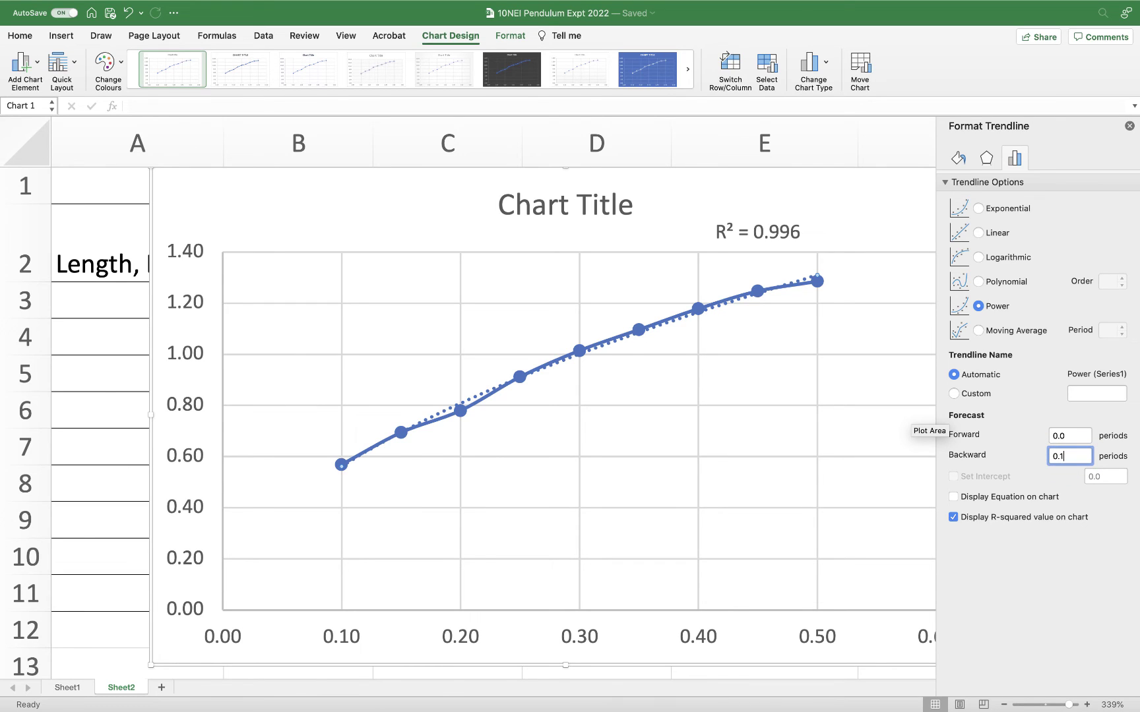
key("Return")
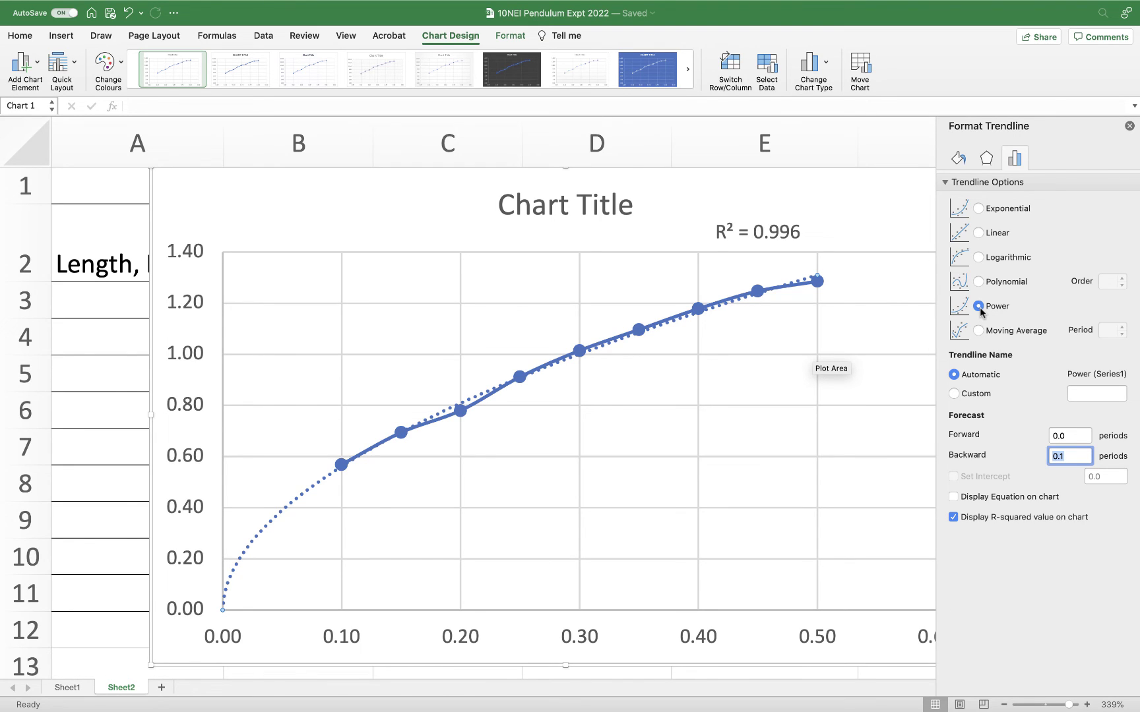
left_click(979, 258)
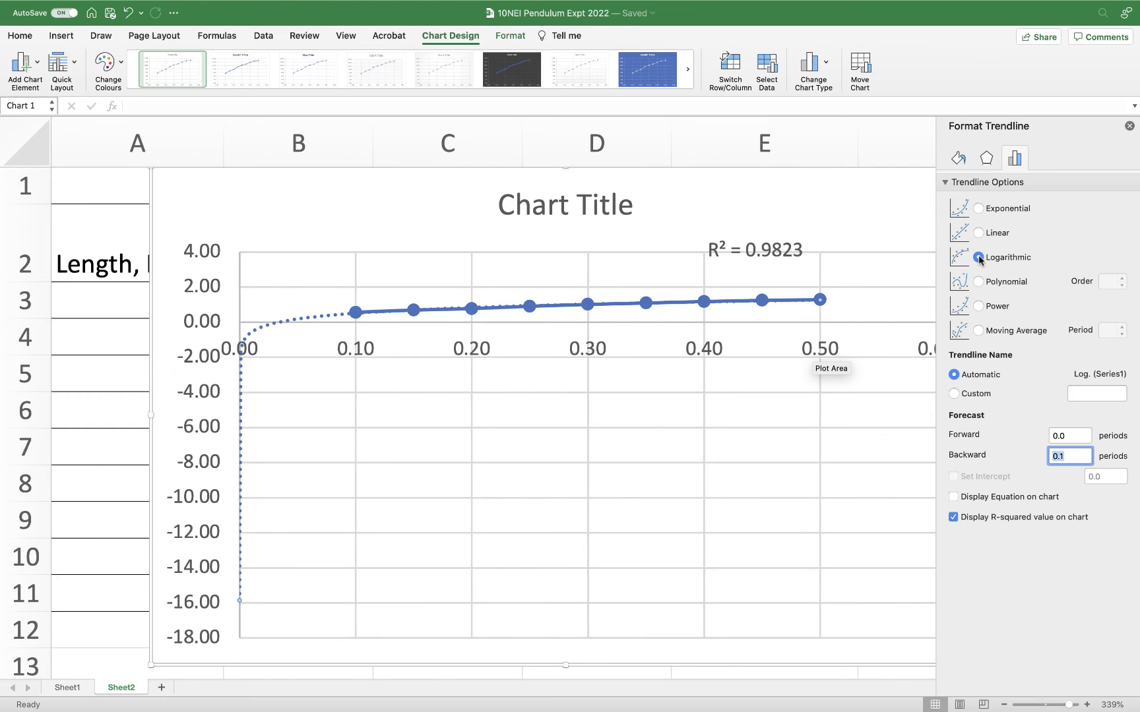
left_click(978, 305)
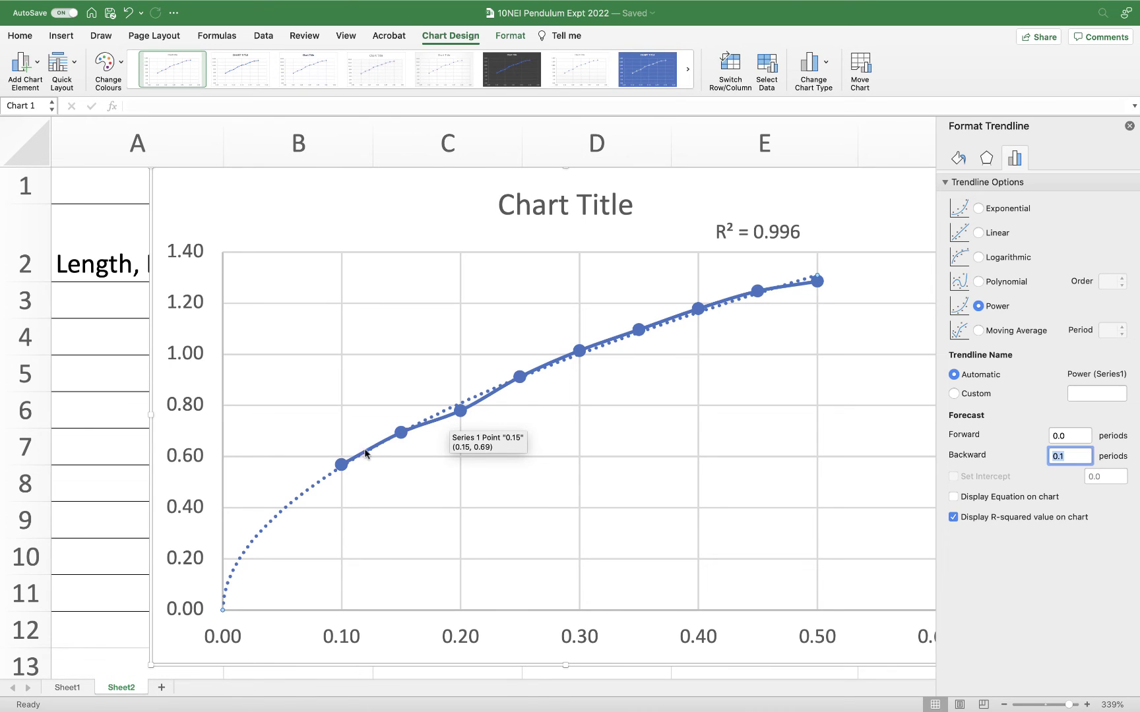
key("Return")
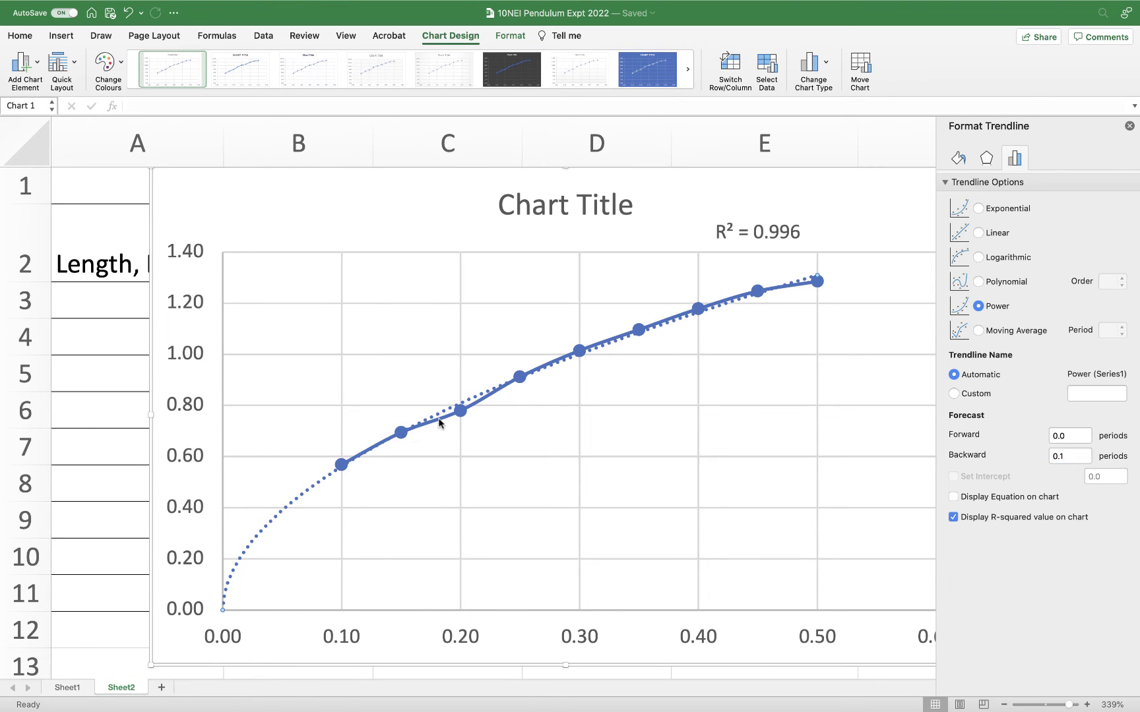
Set the data series line to No line.
left_click(460, 411)
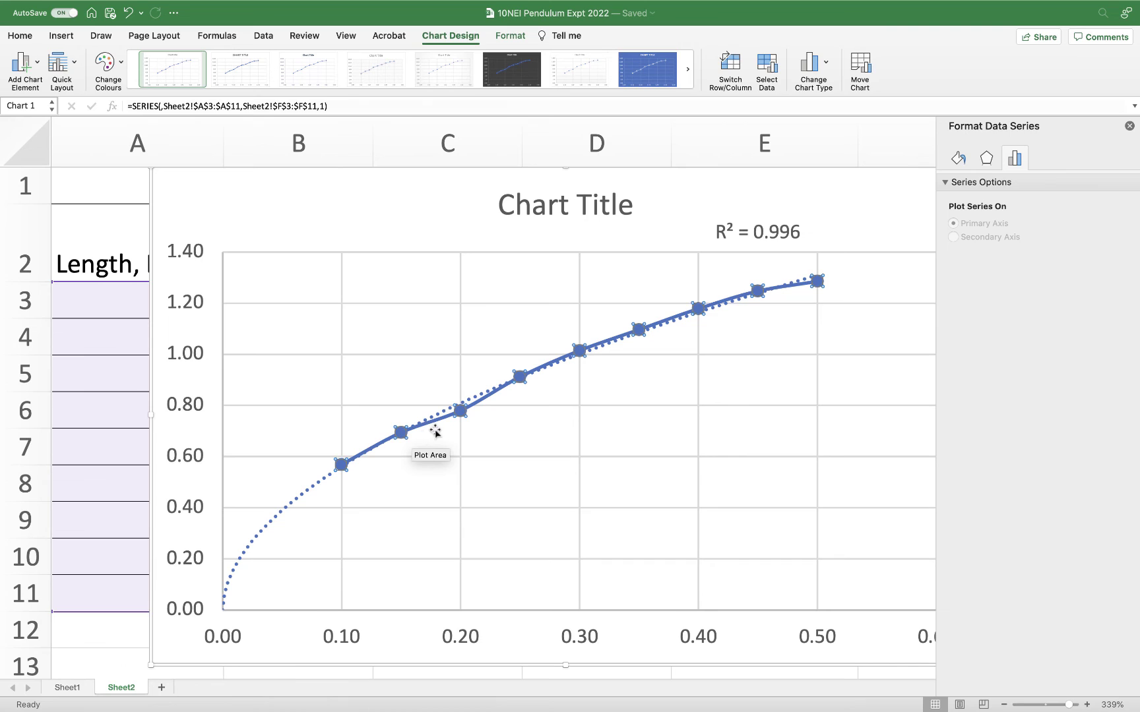
left_click(958, 159)
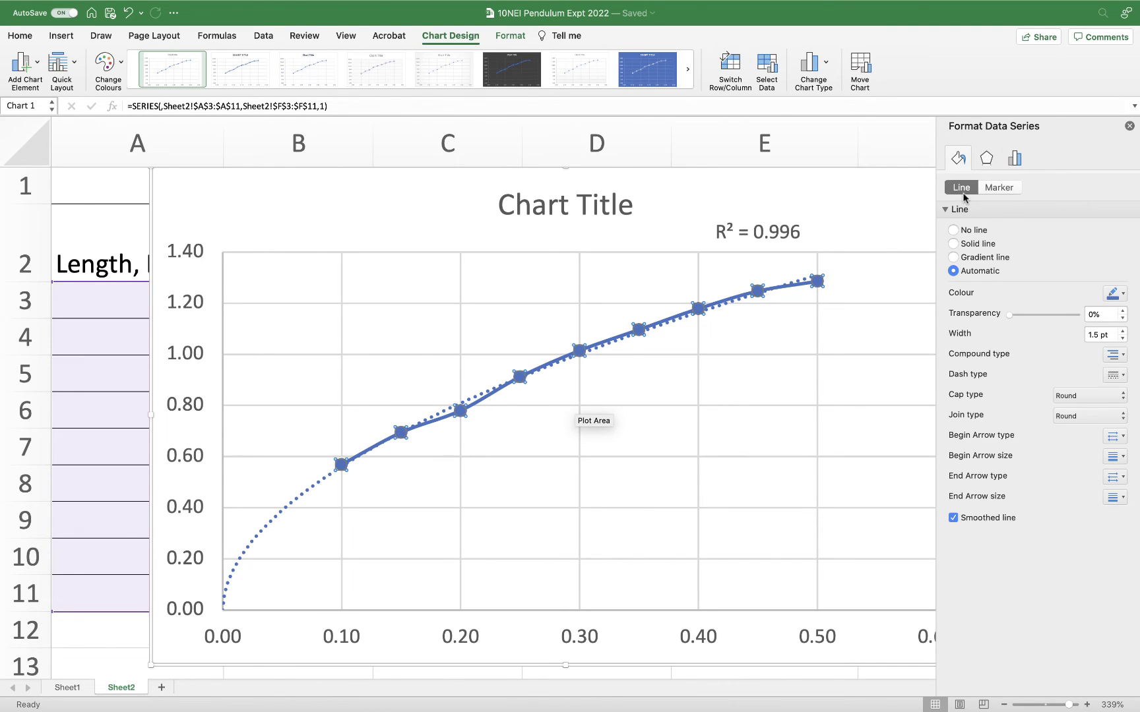
left_click(953, 230)
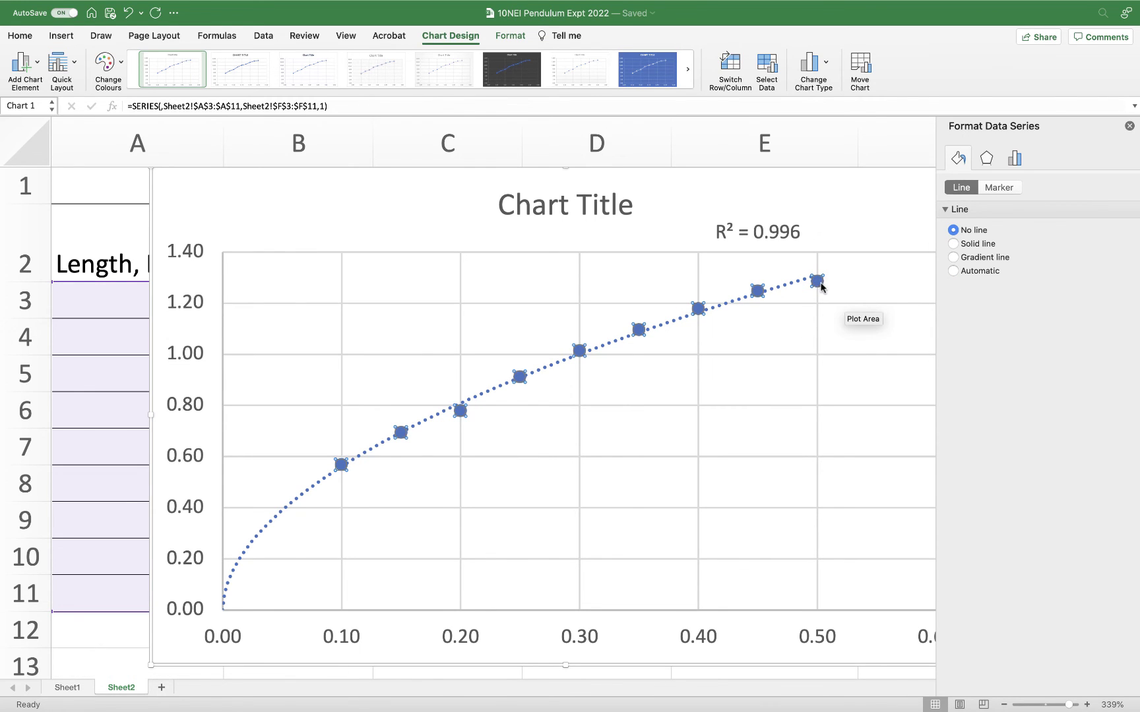
Show the data points as built-in plus-sign markers at size 6.
left_click(996, 188)
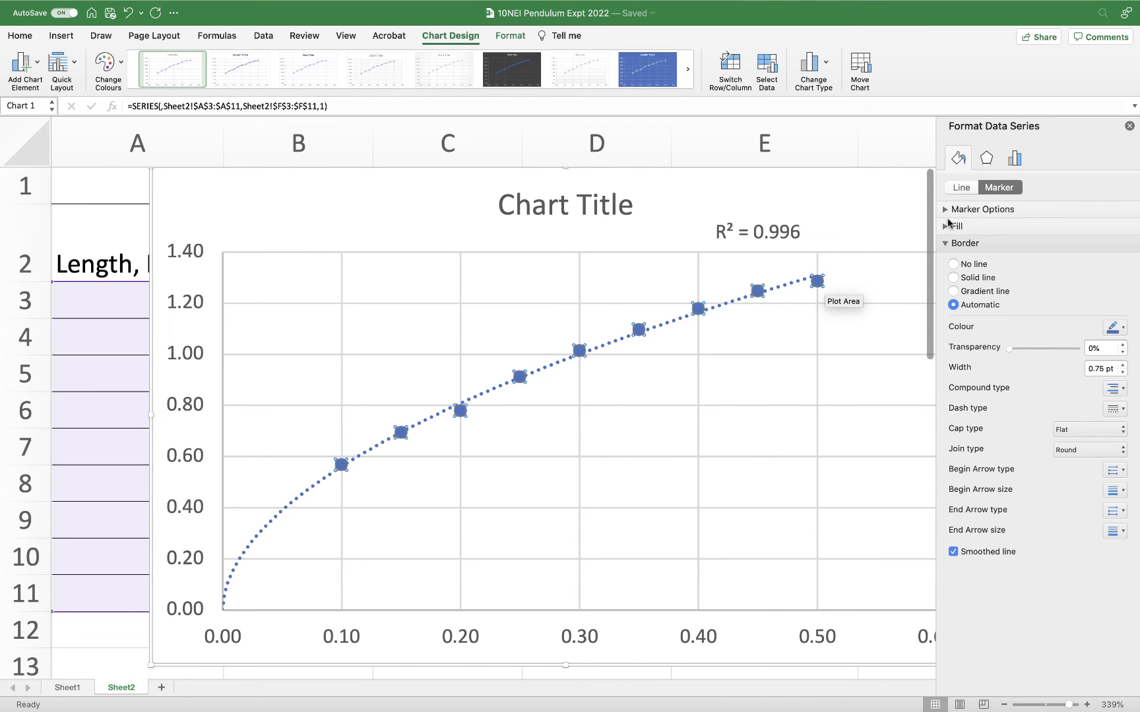
left_click(946, 212)
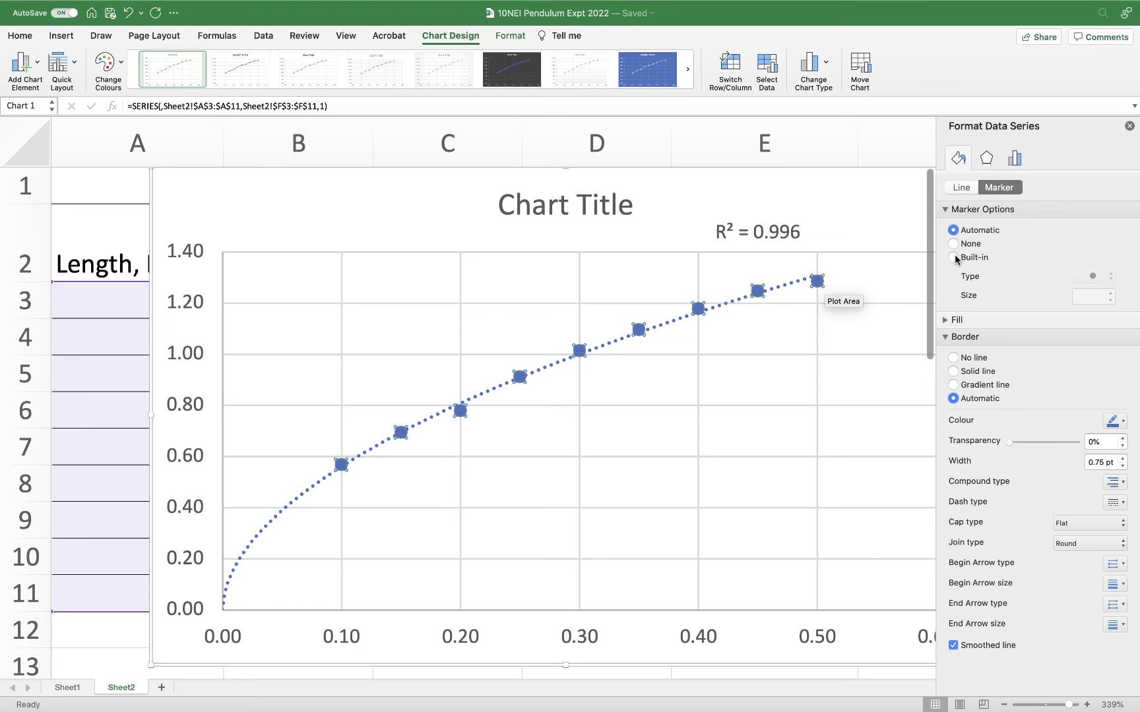
left_click(954, 257)
left_click(1108, 278)
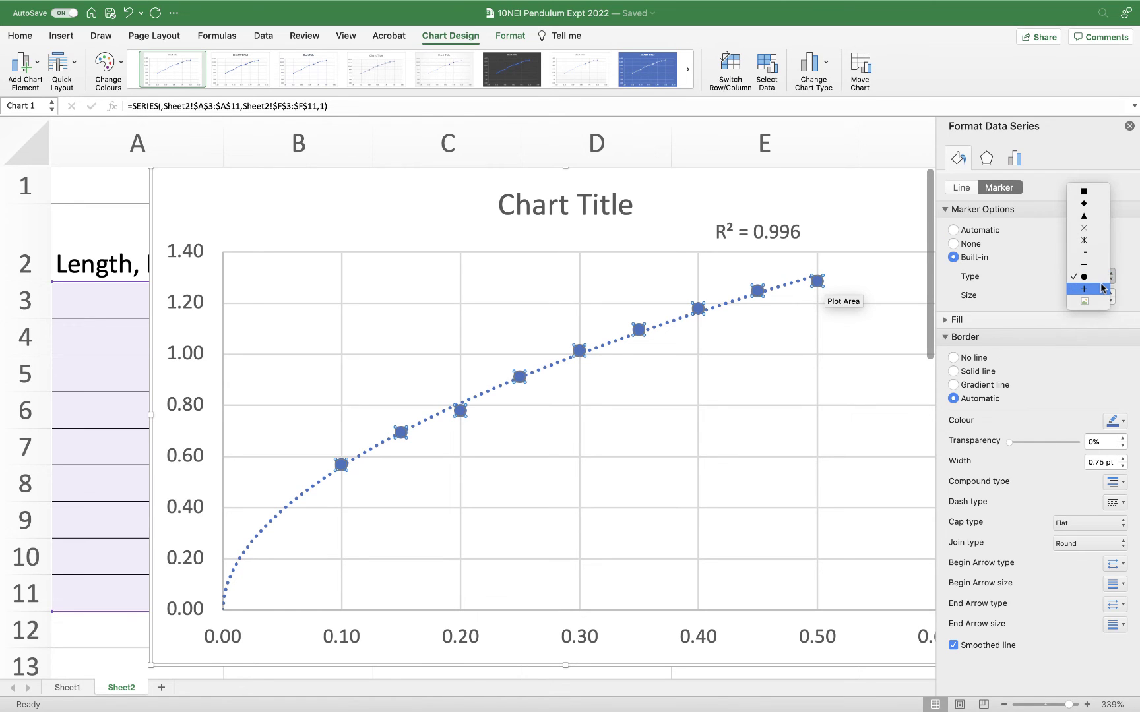
left_click(1100, 288)
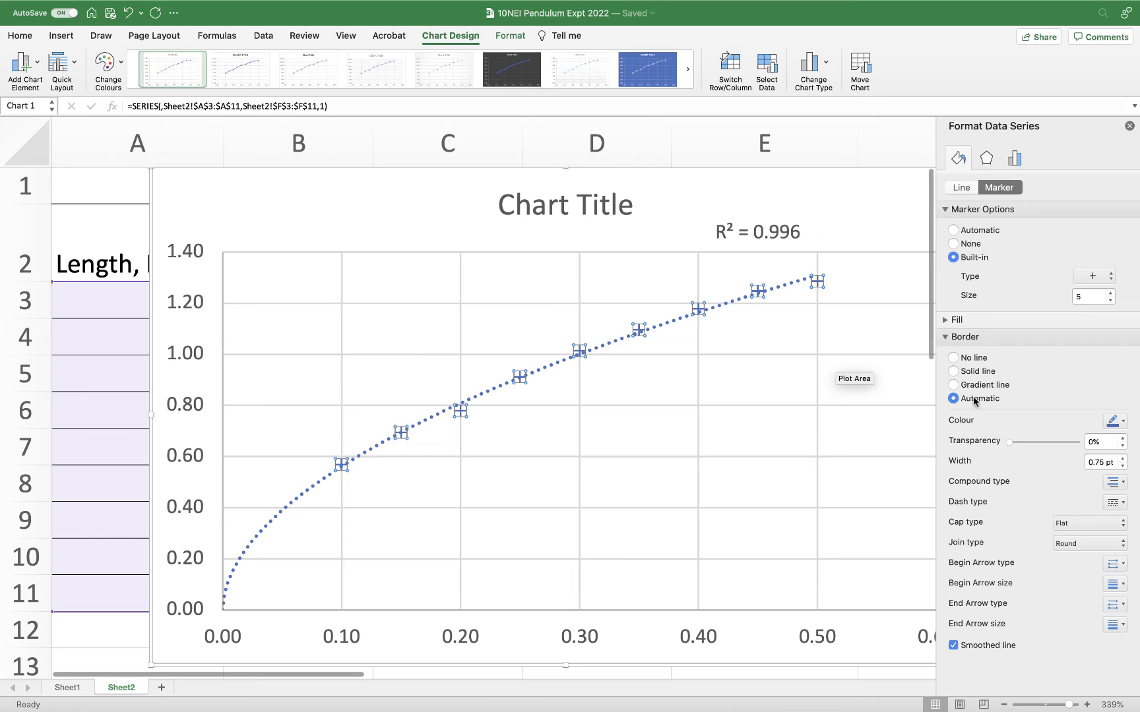
left_click(1111, 293)
left_click(1110, 293)
left_click(1110, 294)
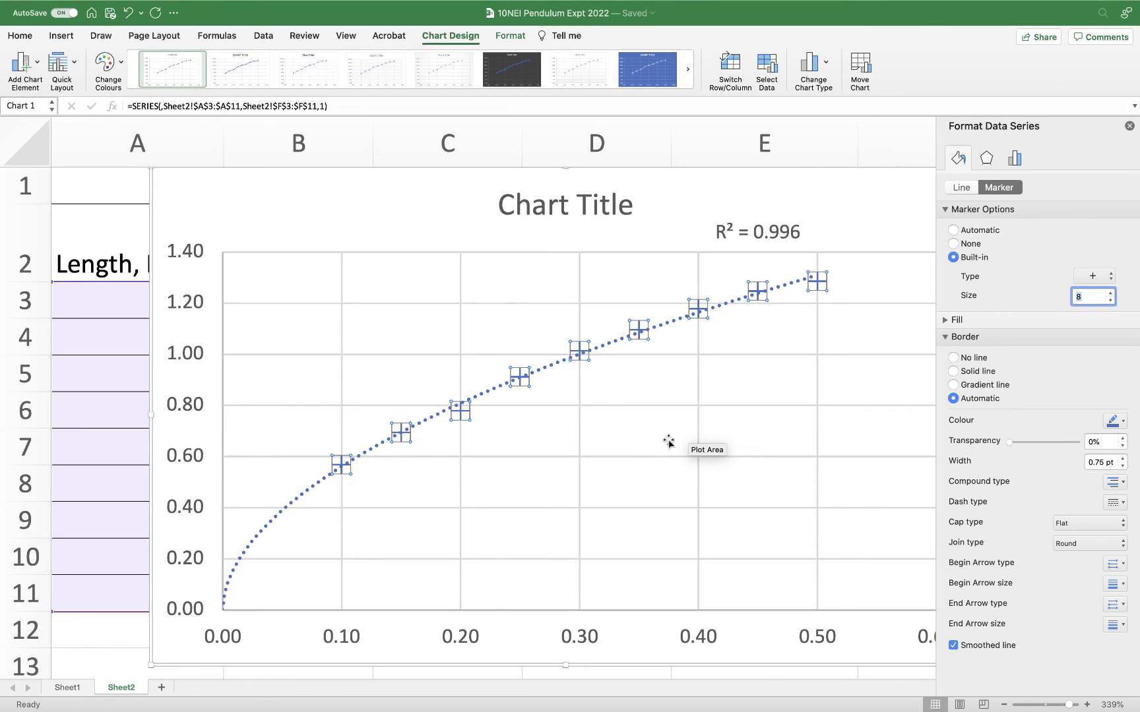
left_click(1111, 300)
left_click(1111, 300)
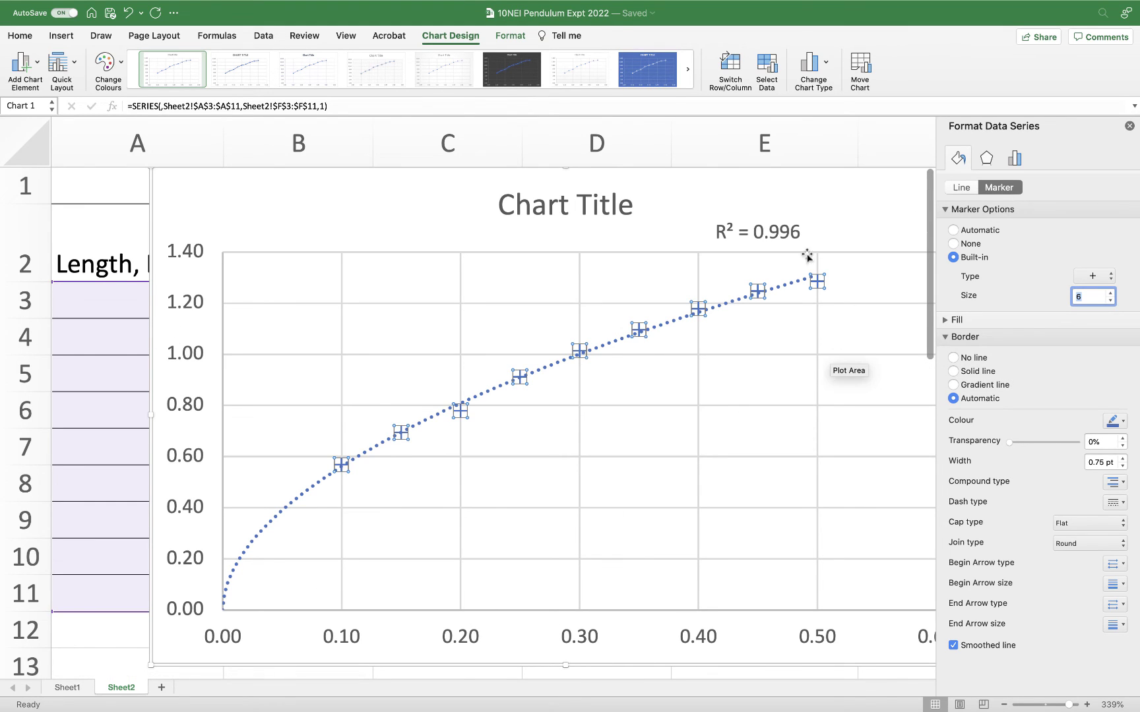
left_click(96, 190)
left_click(224, 194)
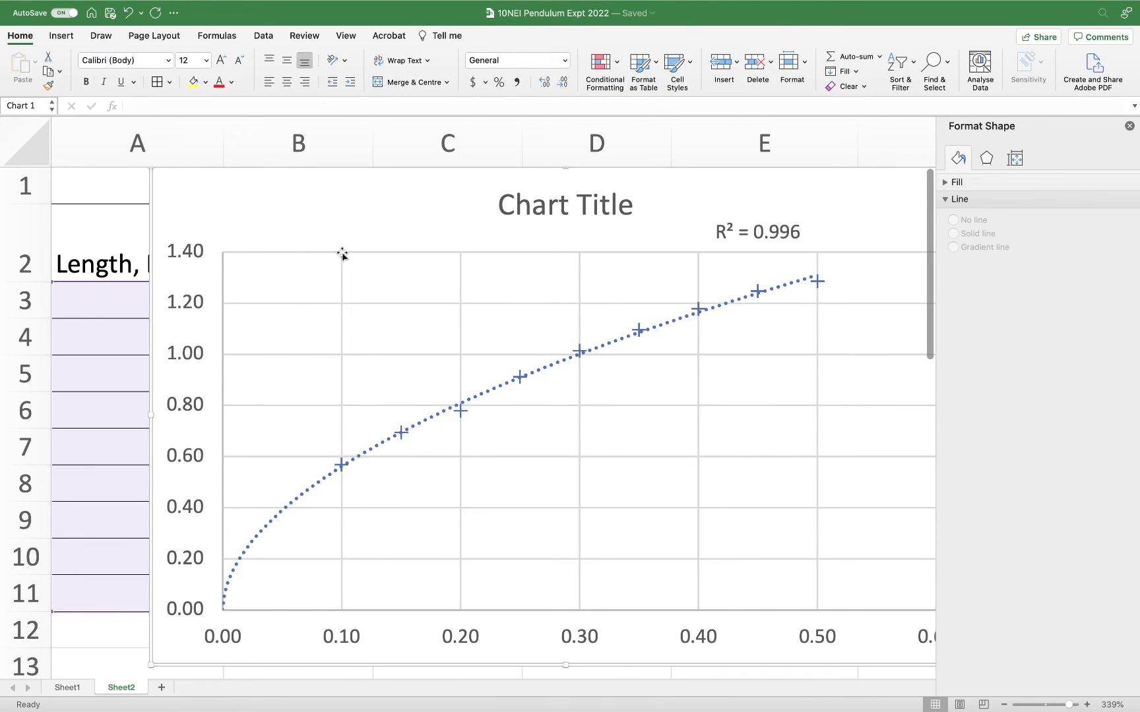
Apply Quick Layout 1 to add axis title placeholders and a Series1 legend.
left_click(1130, 125)
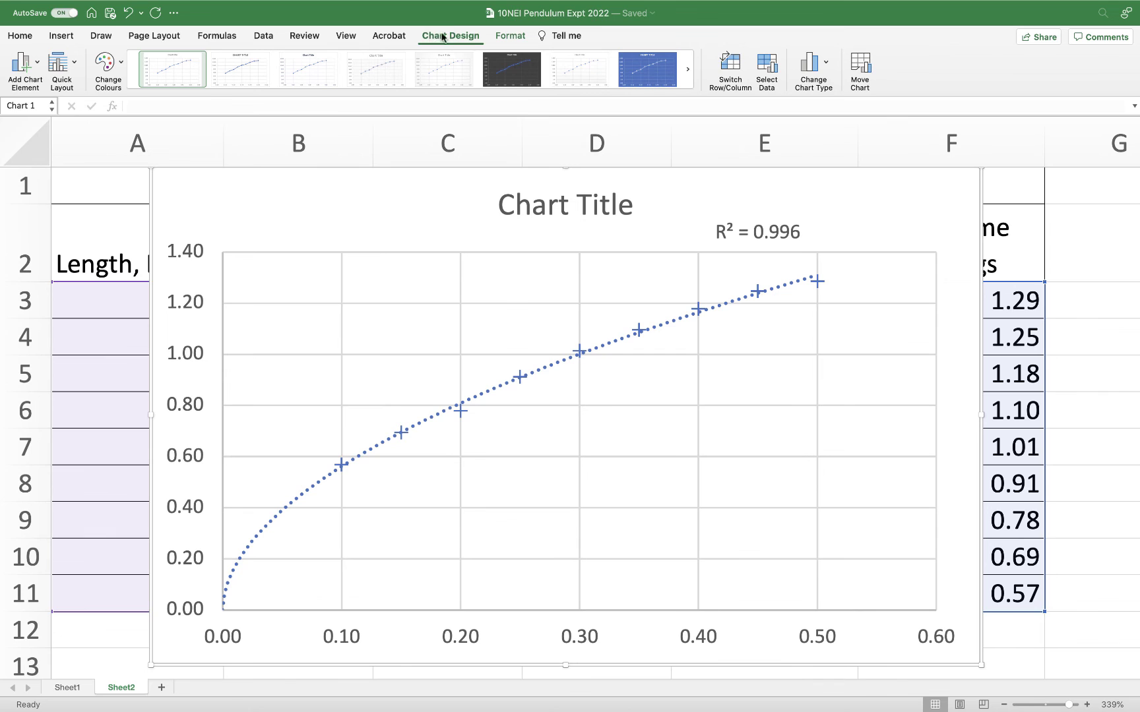
left_click(119, 191)
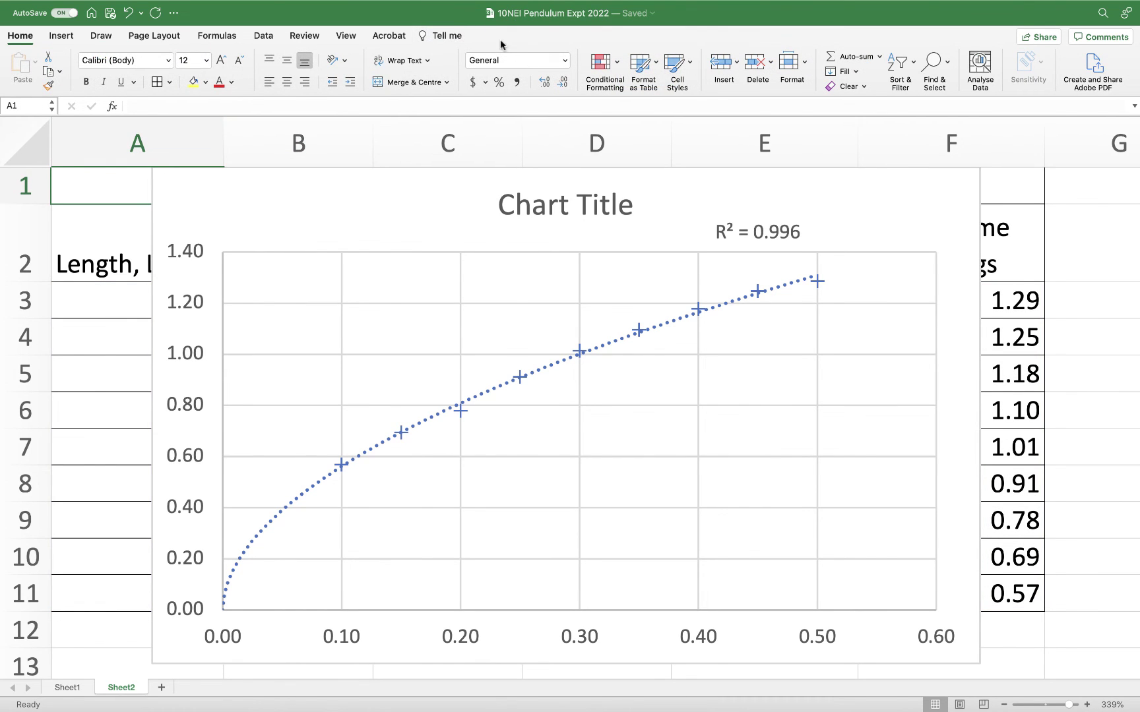
left_click(325, 223)
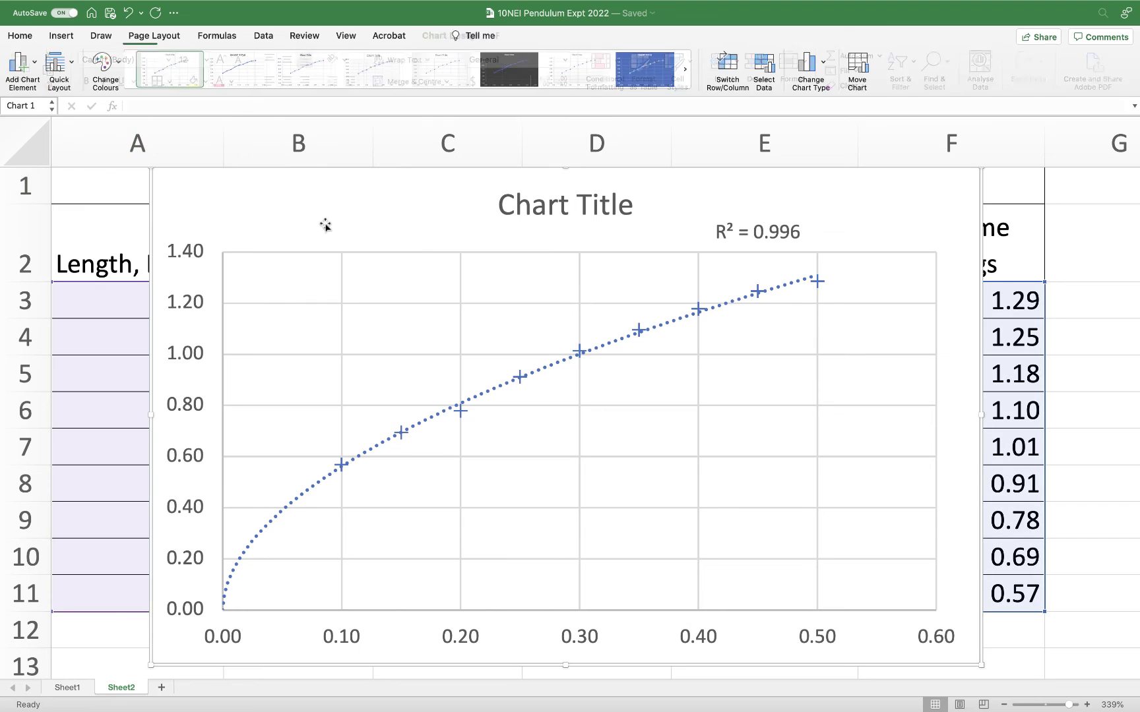
left_click(72, 62)
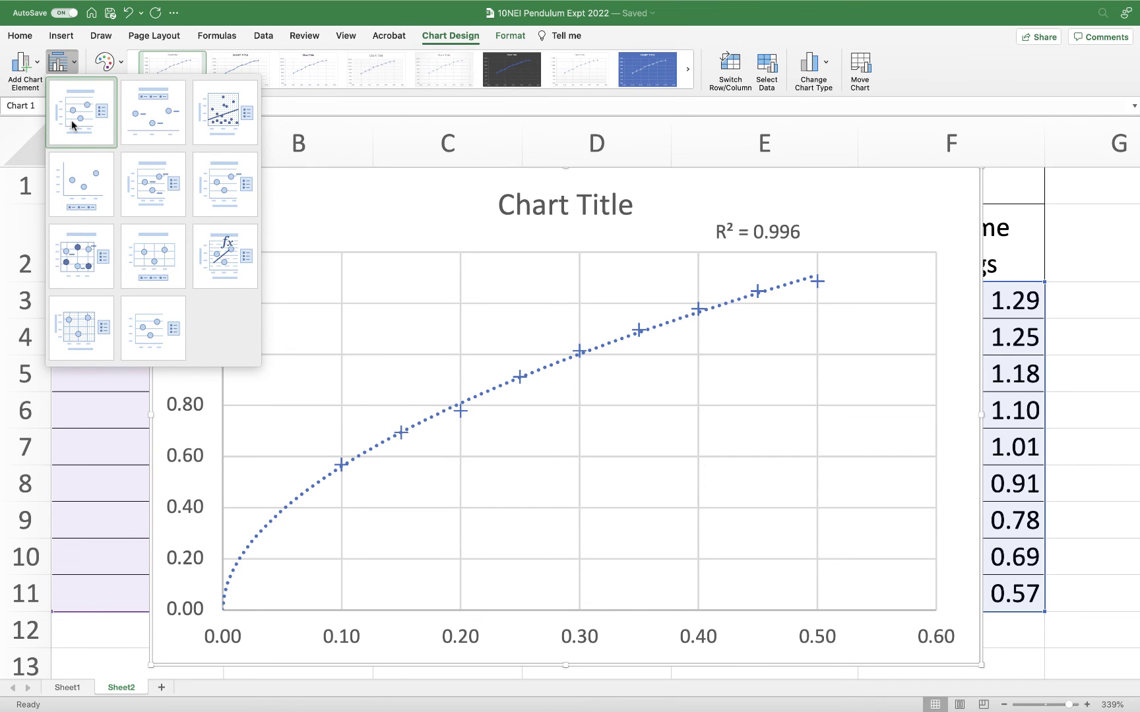
left_click(72, 120)
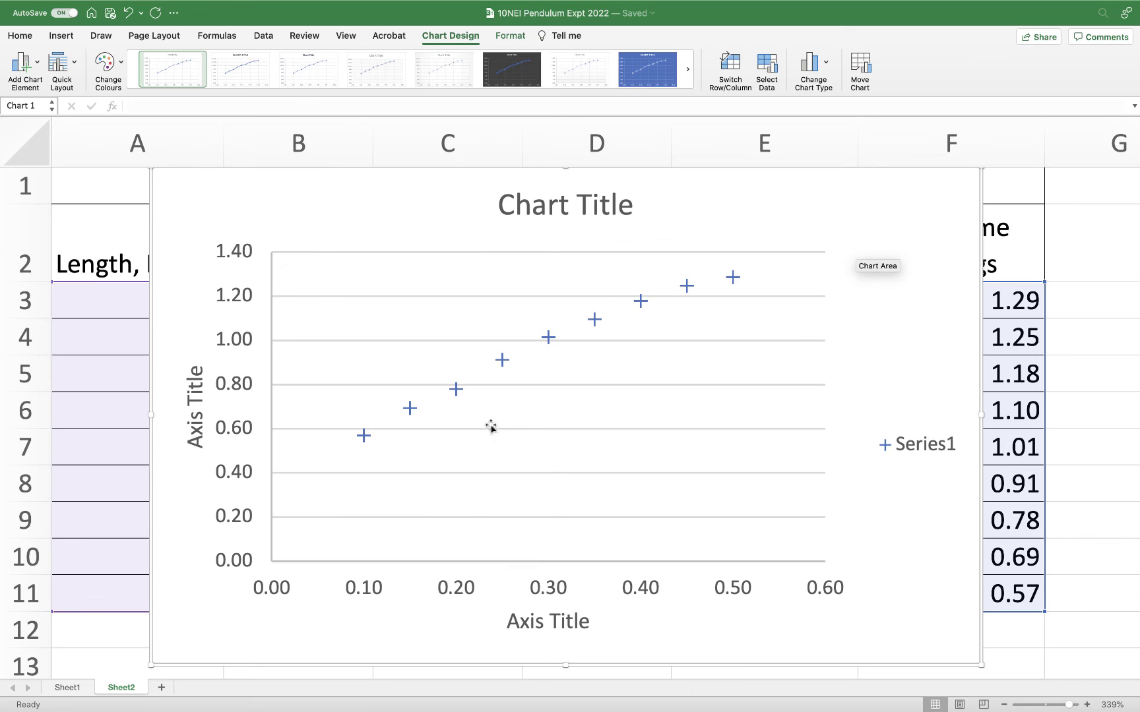
left_click(455, 390)
Re-add a power trendline with 0.1 backward forecast and display its R² value.
right_click(453, 389)
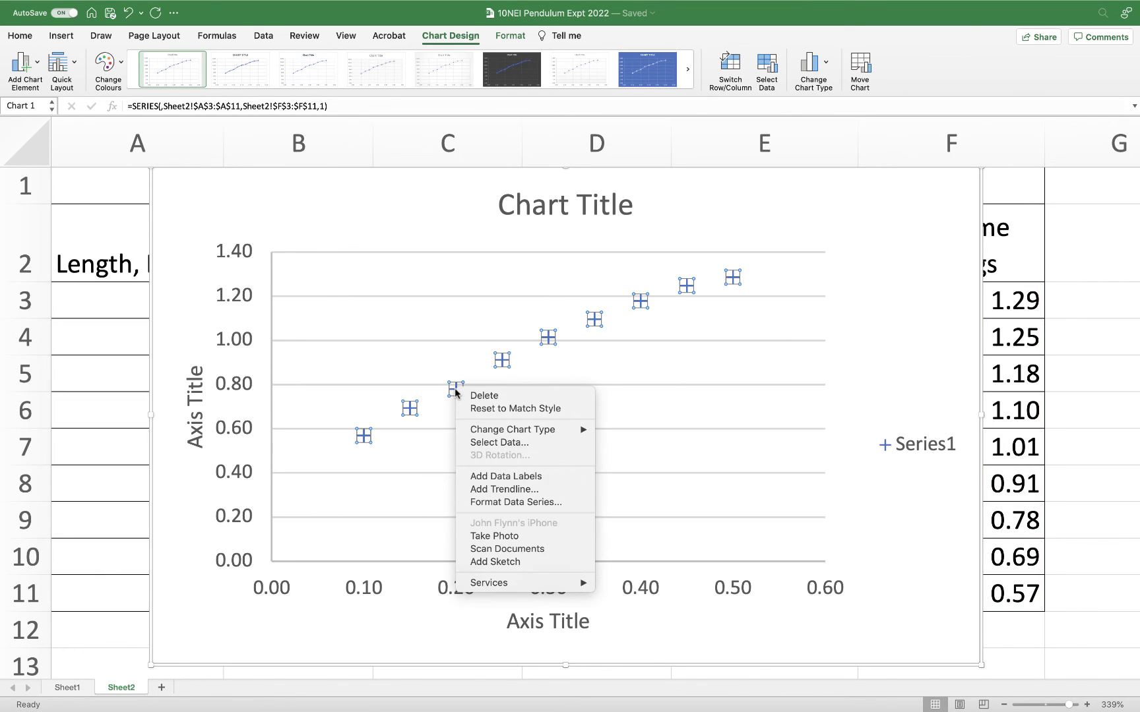
left_click(507, 490)
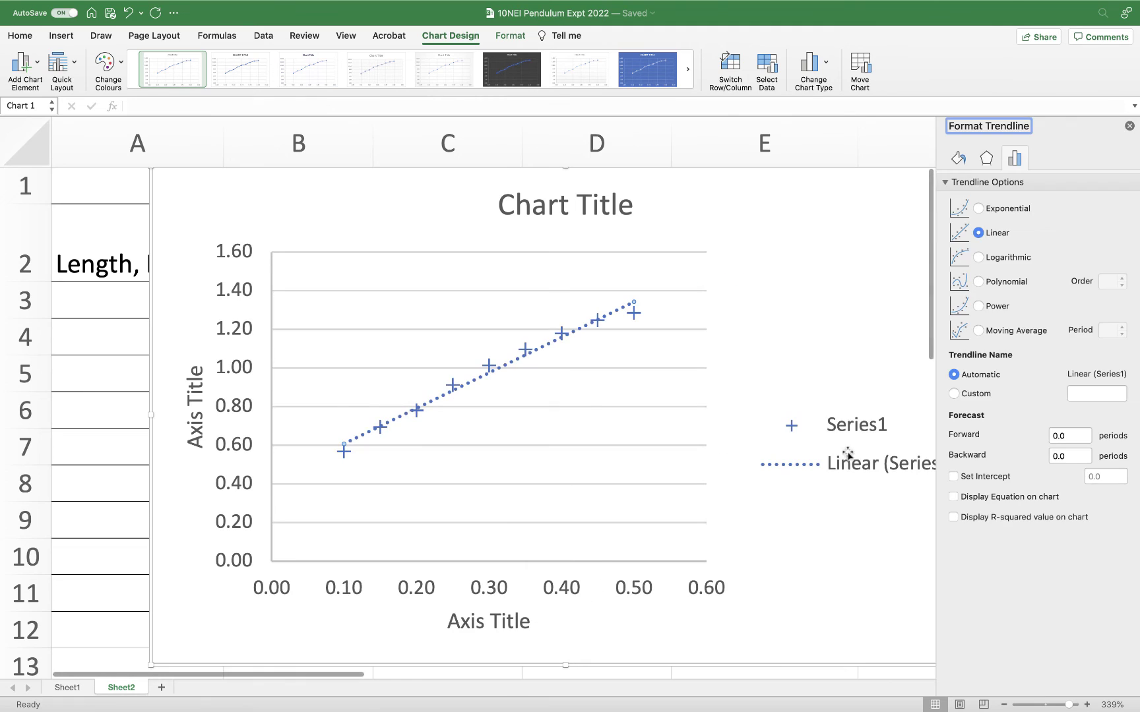
left_click(978, 306)
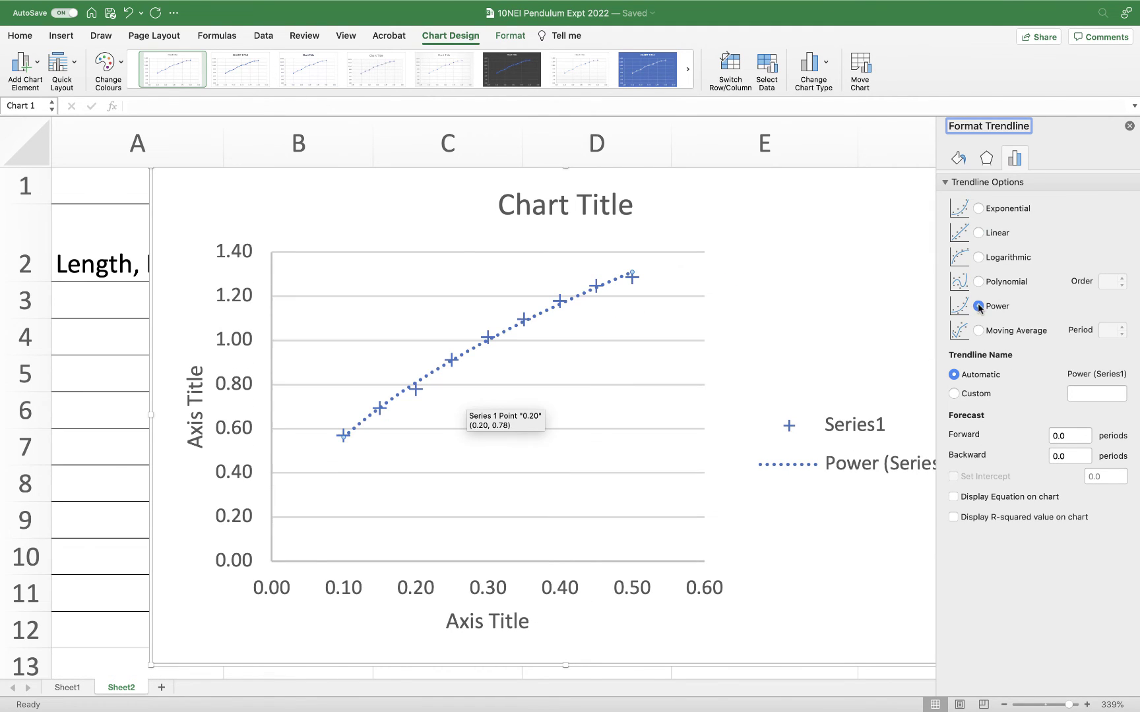
left_click(1063, 454)
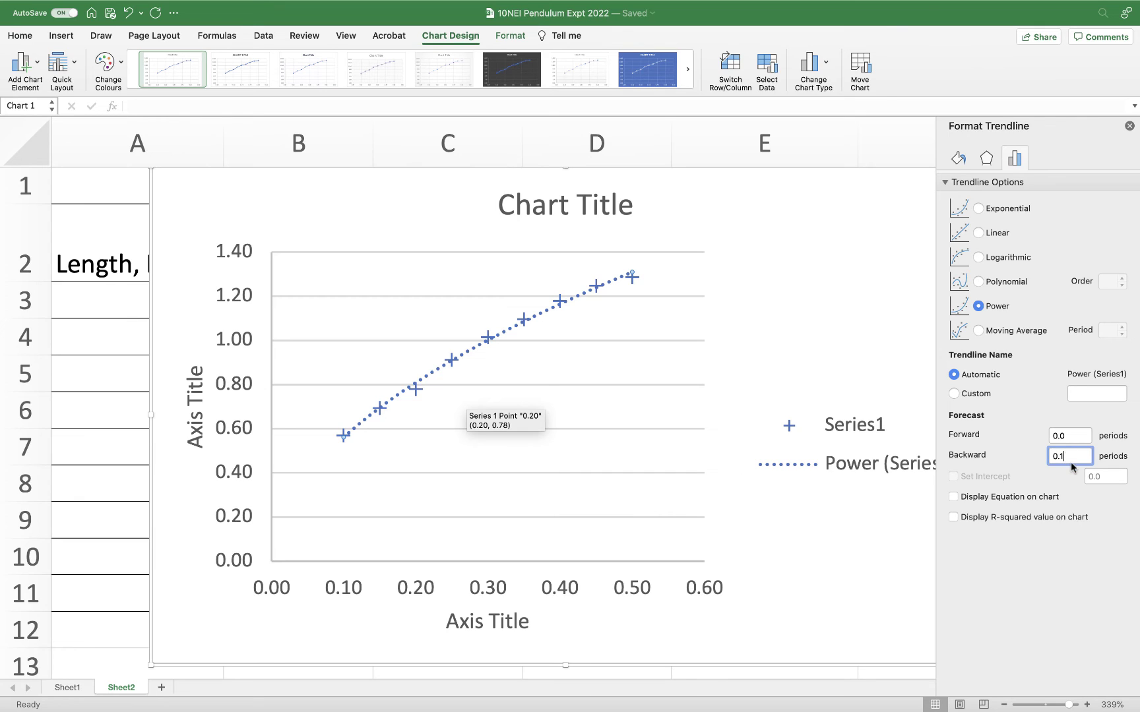
type("1")
key("Return")
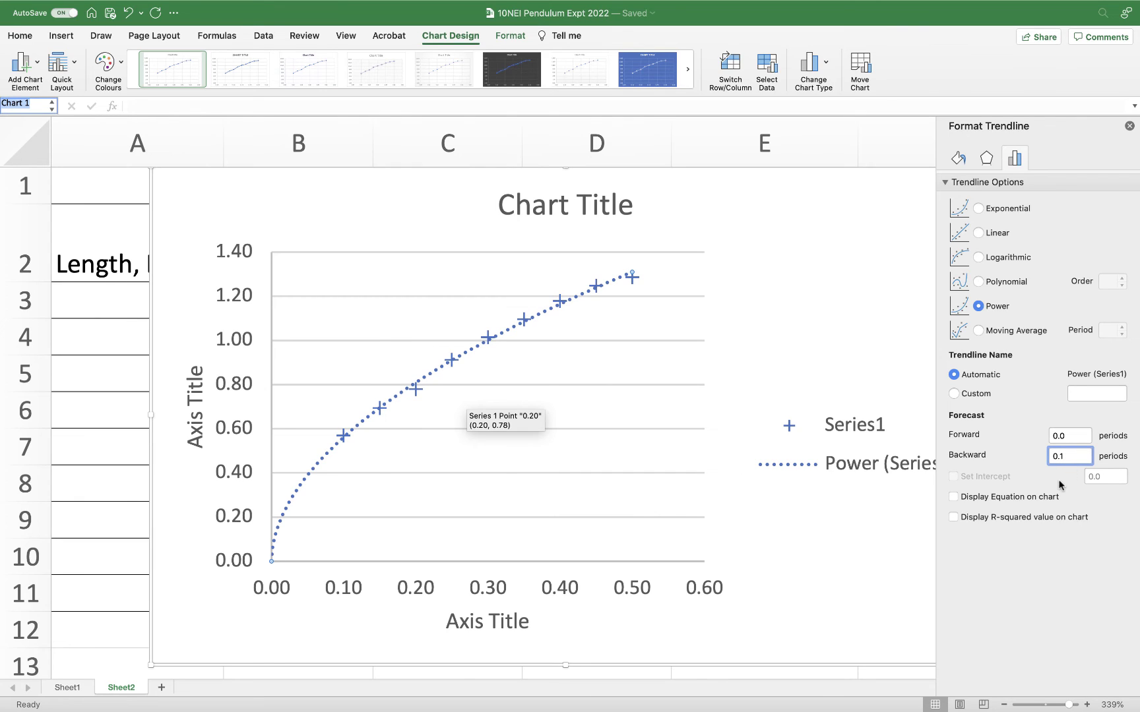
left_click(967, 519)
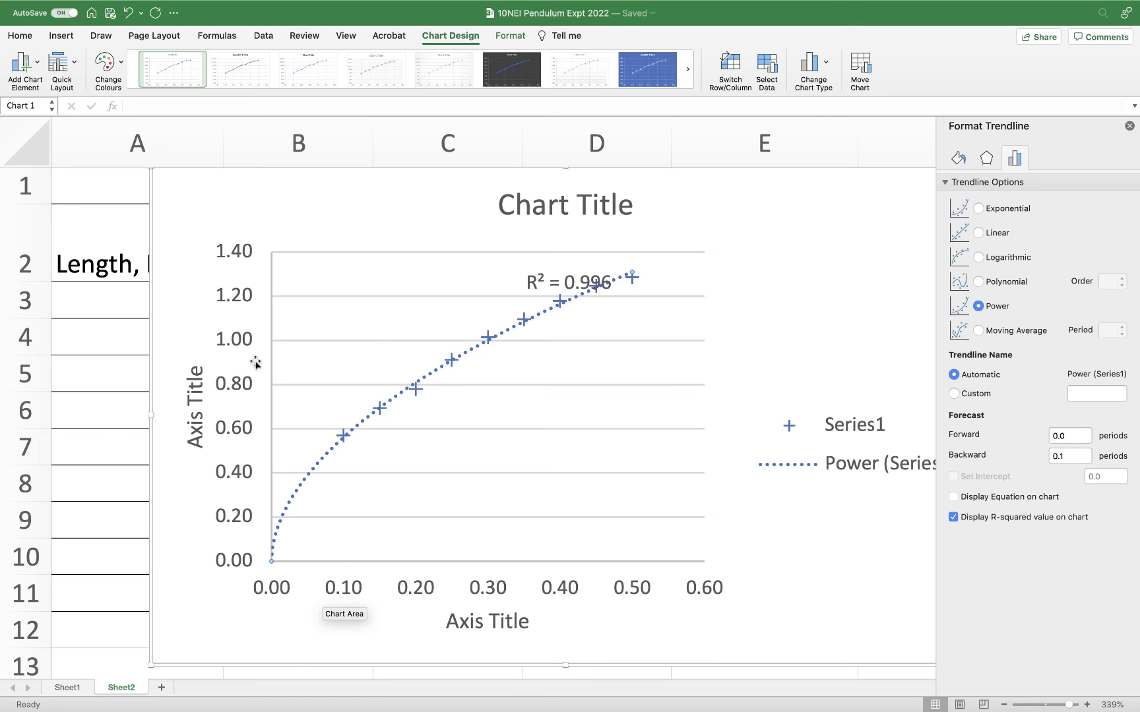
Move the chart right and place the R² = 0.996 label right of the plot.
left_click_drag(384, 208, 587, 221)
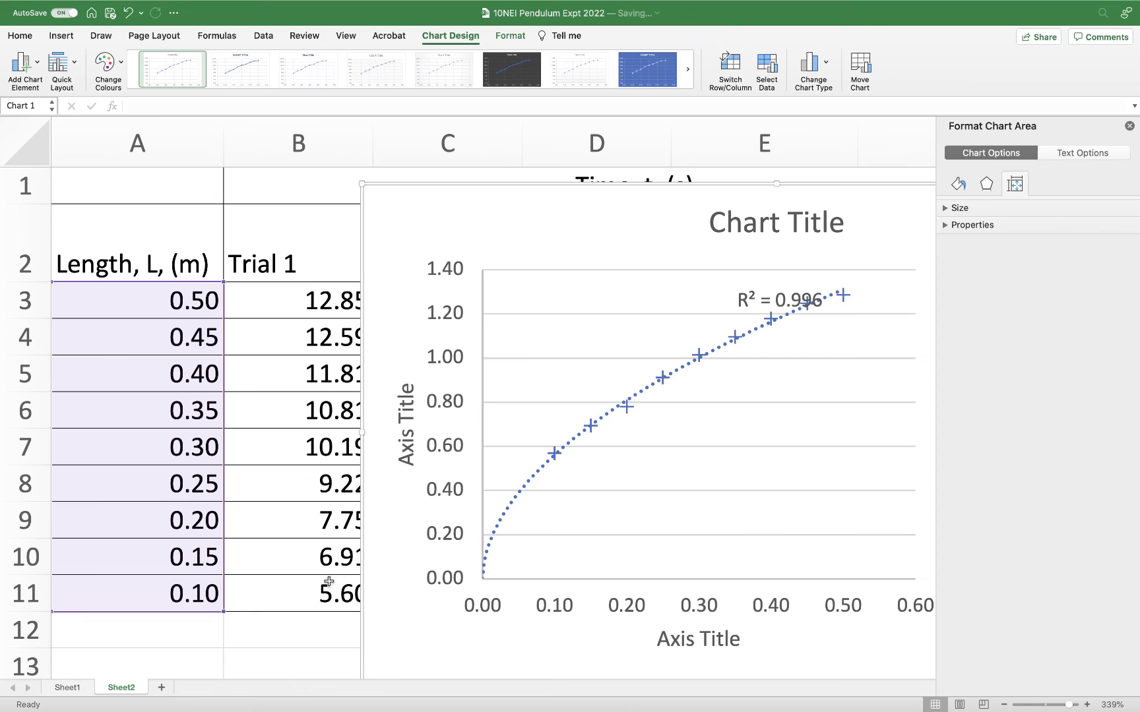
left_click(1129, 126)
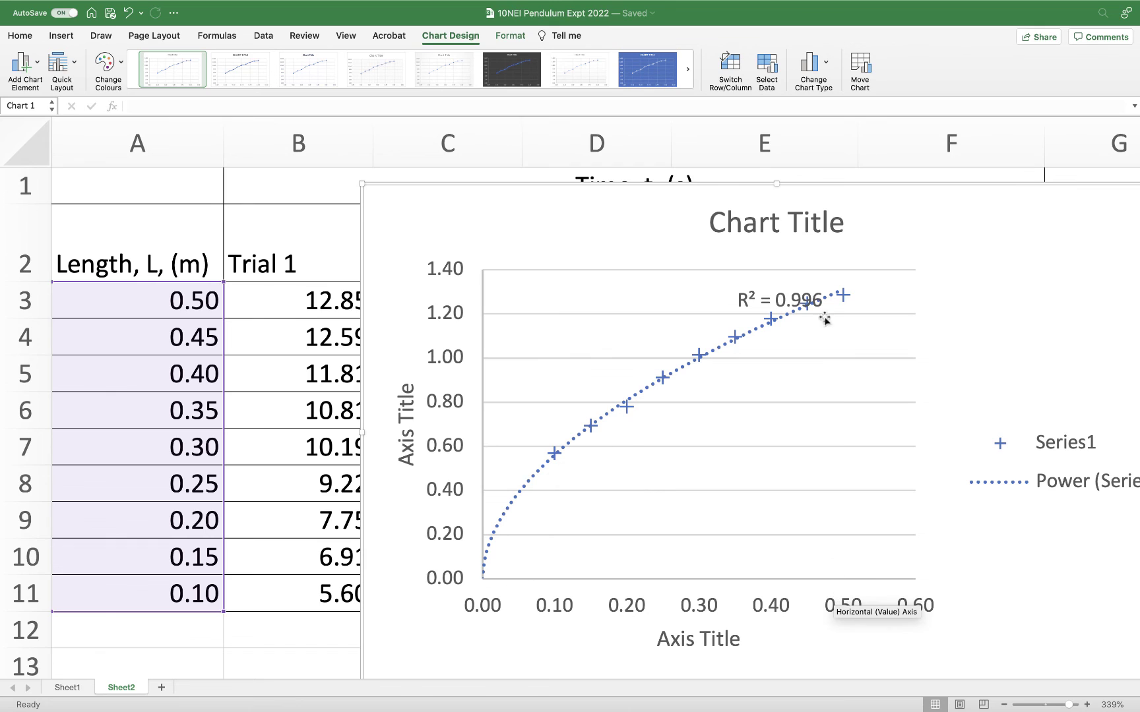
double_click(762, 299)
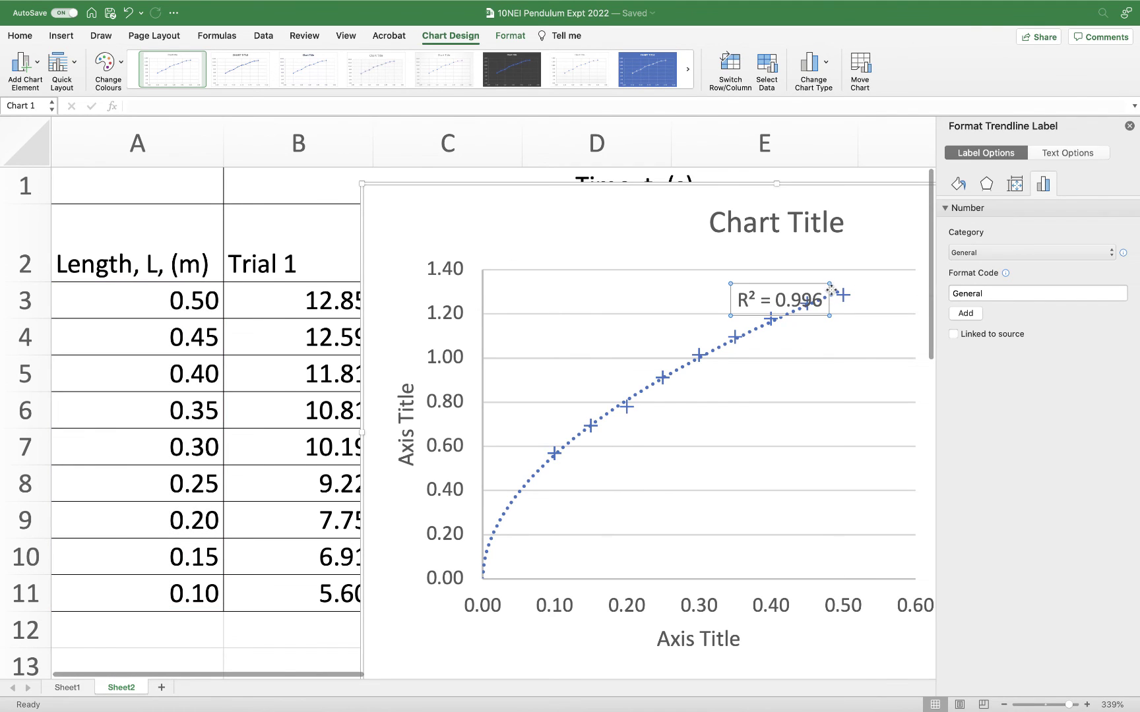
left_click_drag(777, 291, 902, 292)
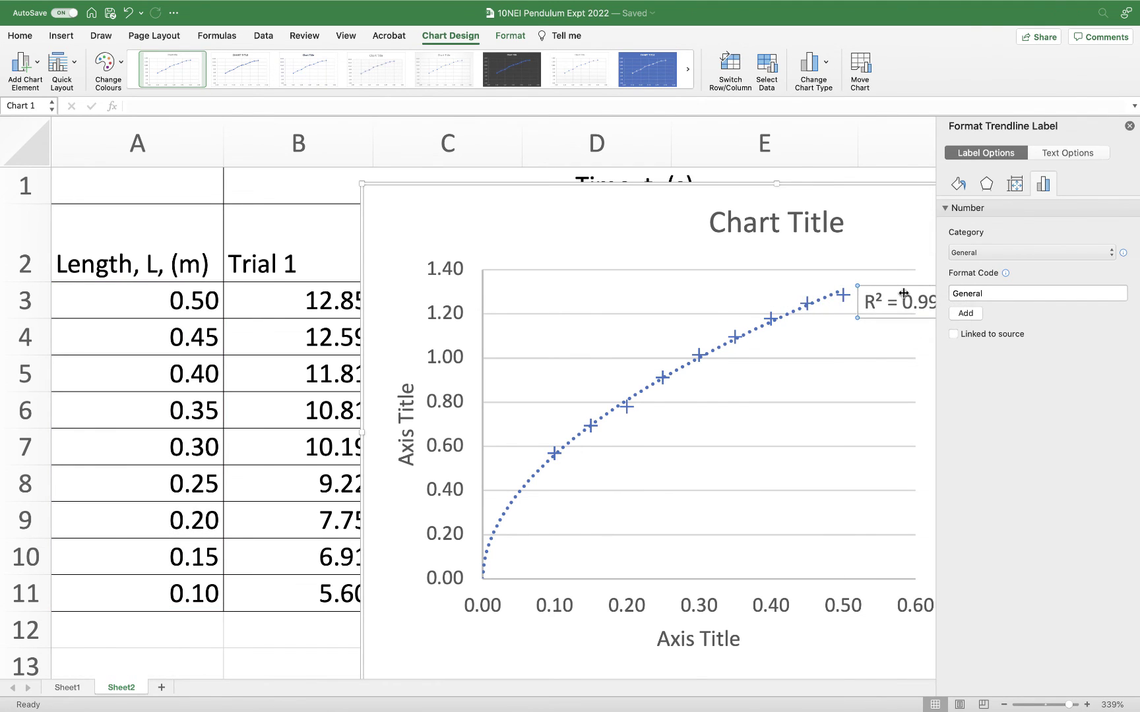
left_click(1129, 126)
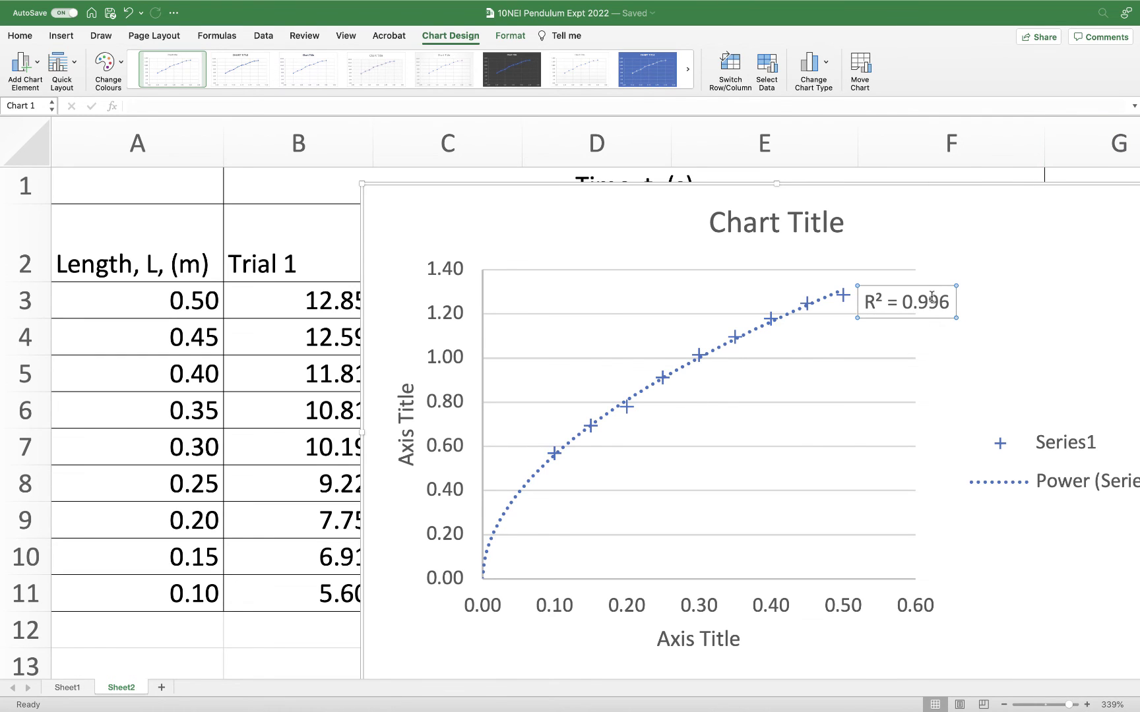
left_click_drag(931, 296, 1030, 295)
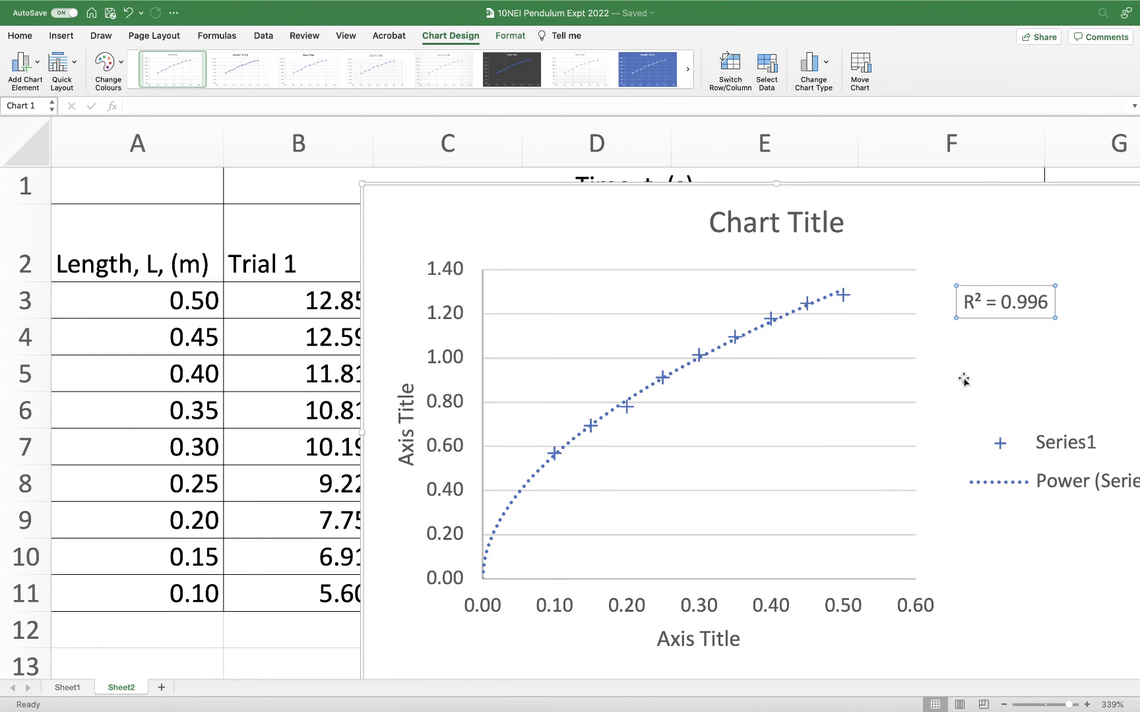
Title the horizontal axis 'Length, L, (m)'.
double_click(701, 645)
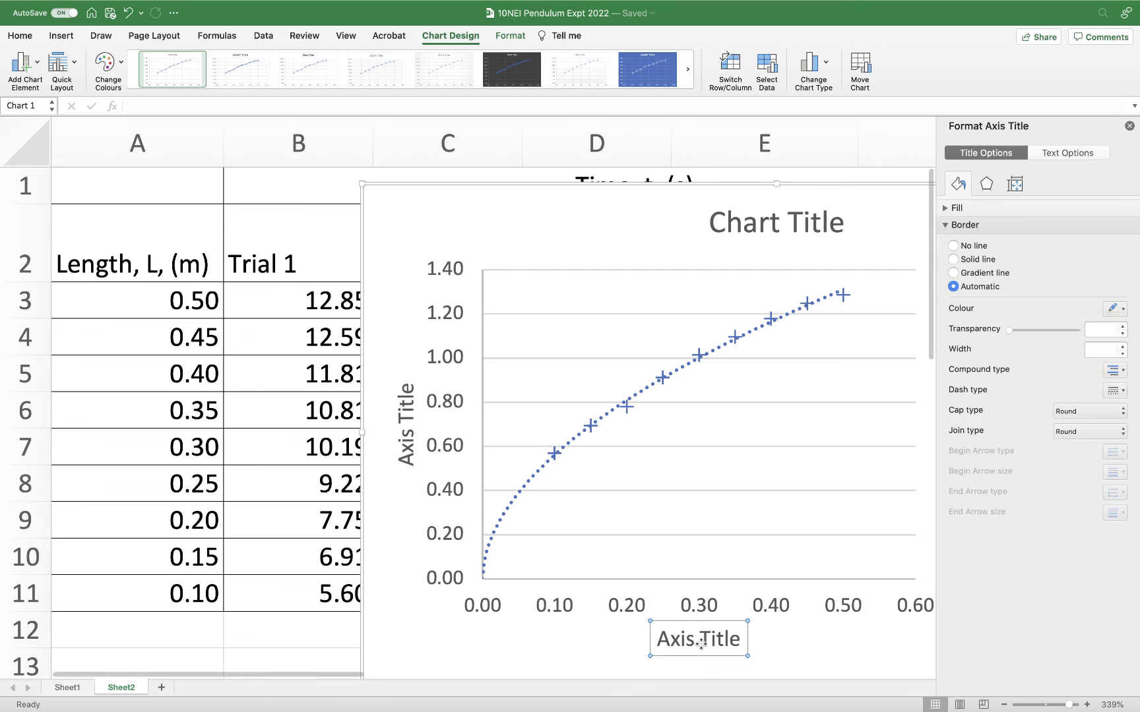
left_click_drag(701, 643, 741, 643)
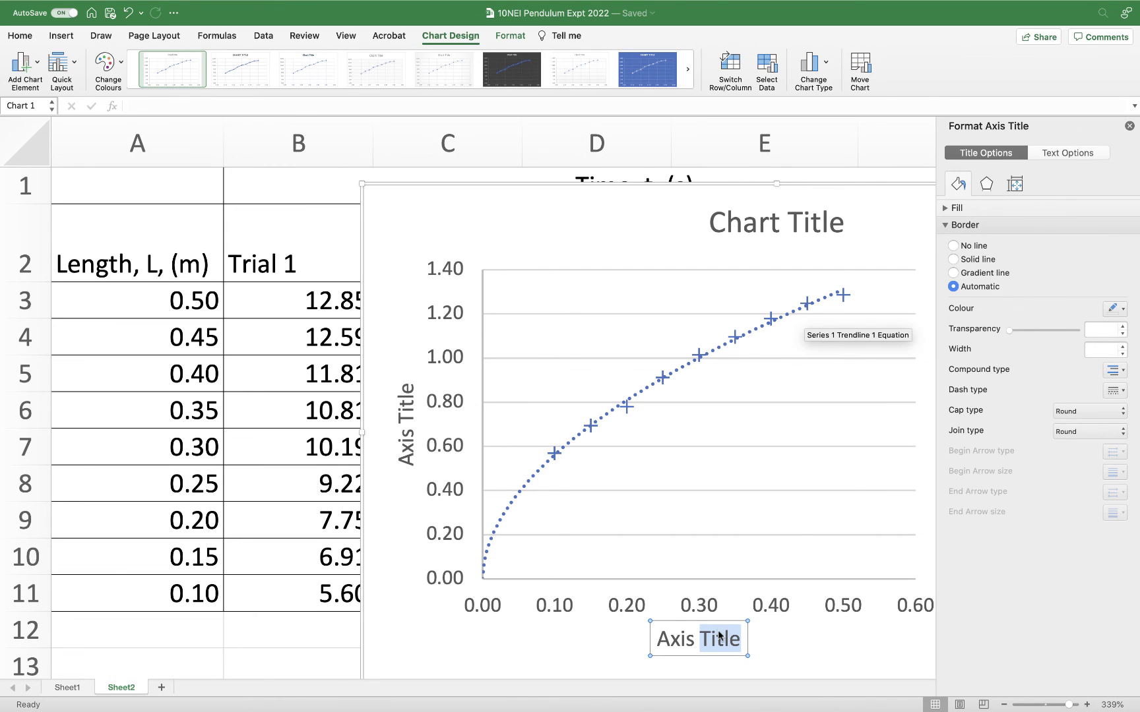
left_click(680, 640)
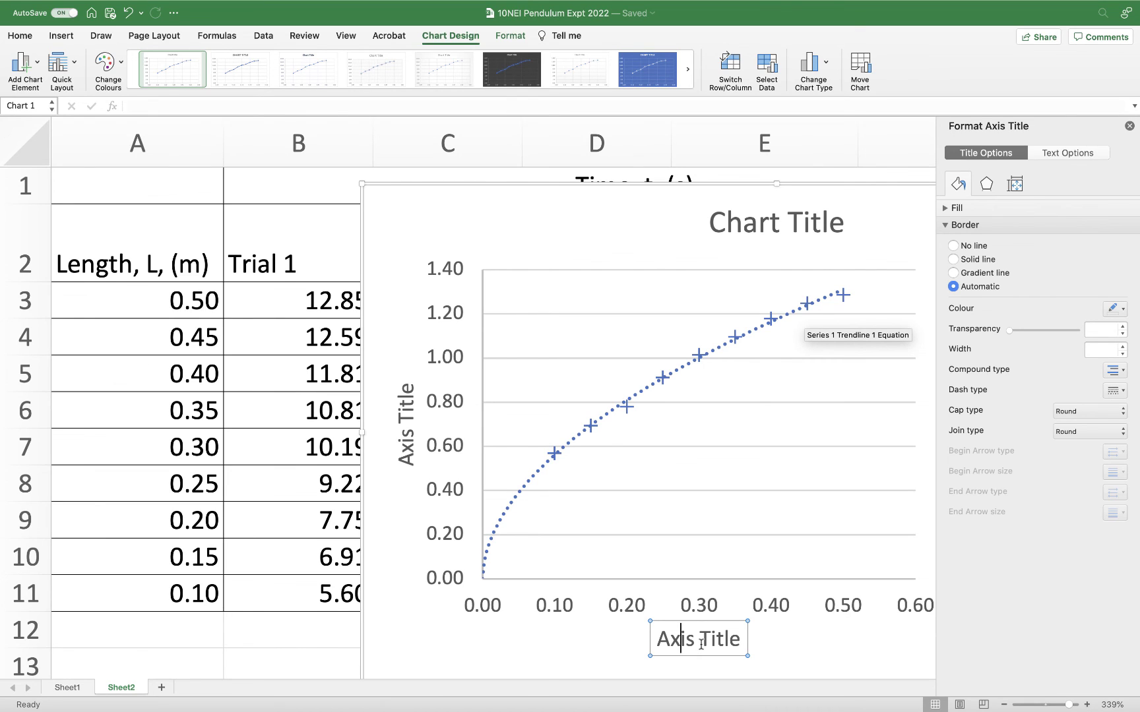
triple_click(701, 644)
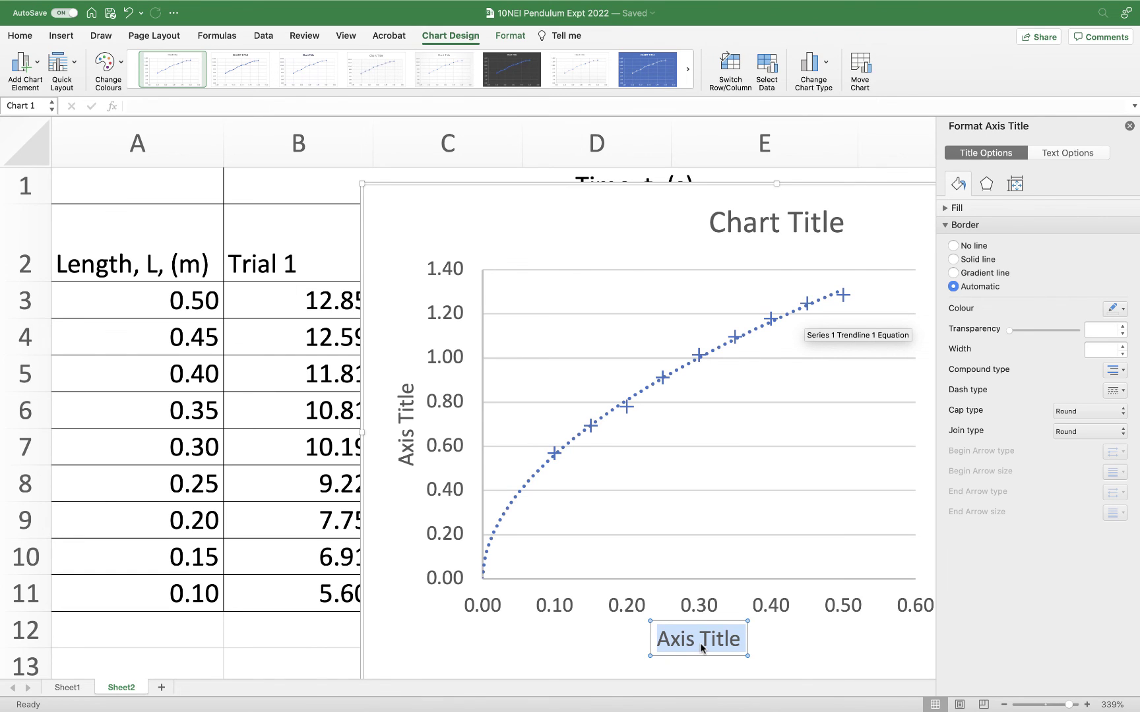
type("Length")
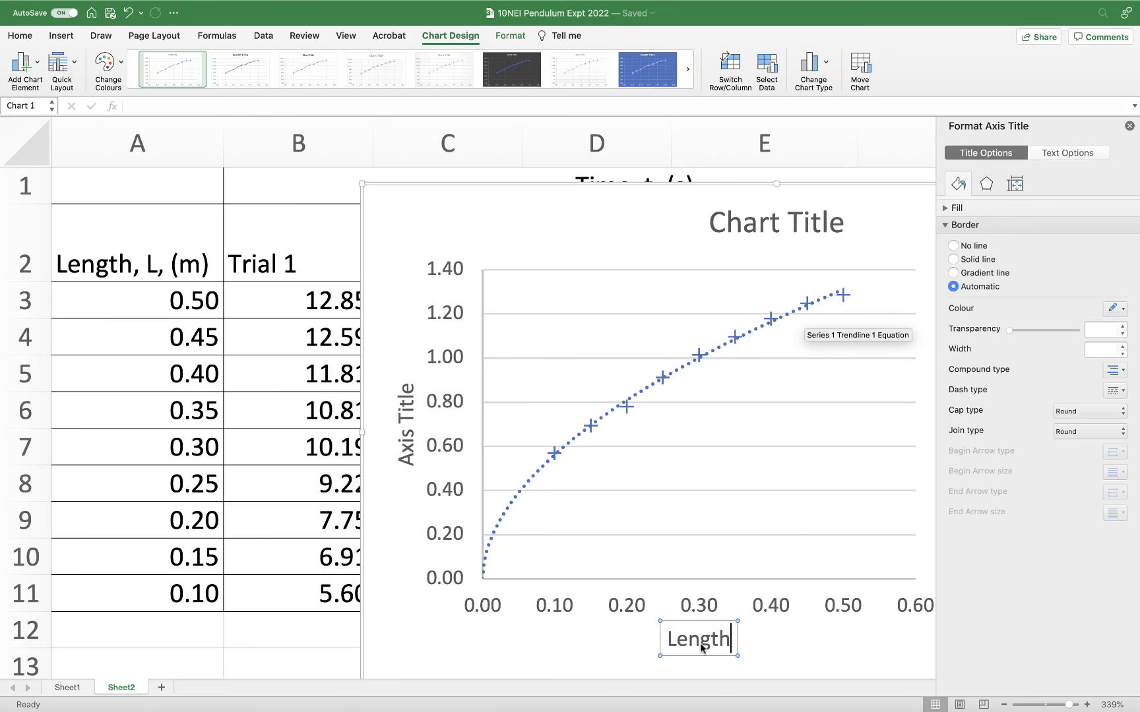
type(",")
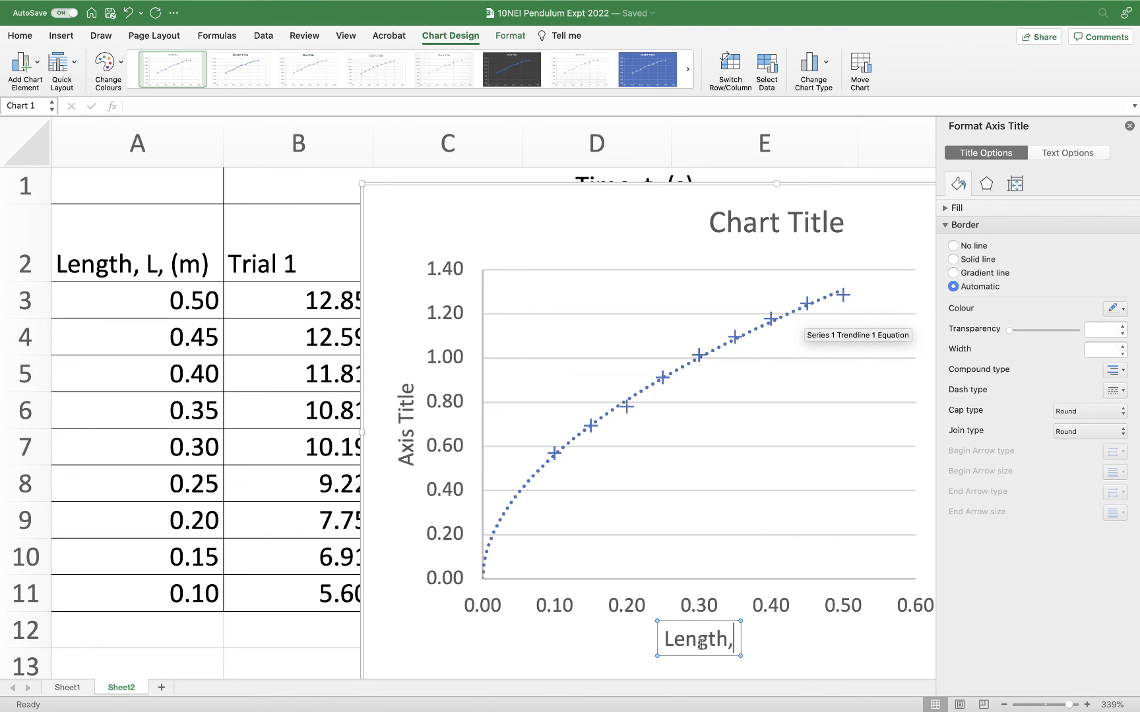
type(" L,")
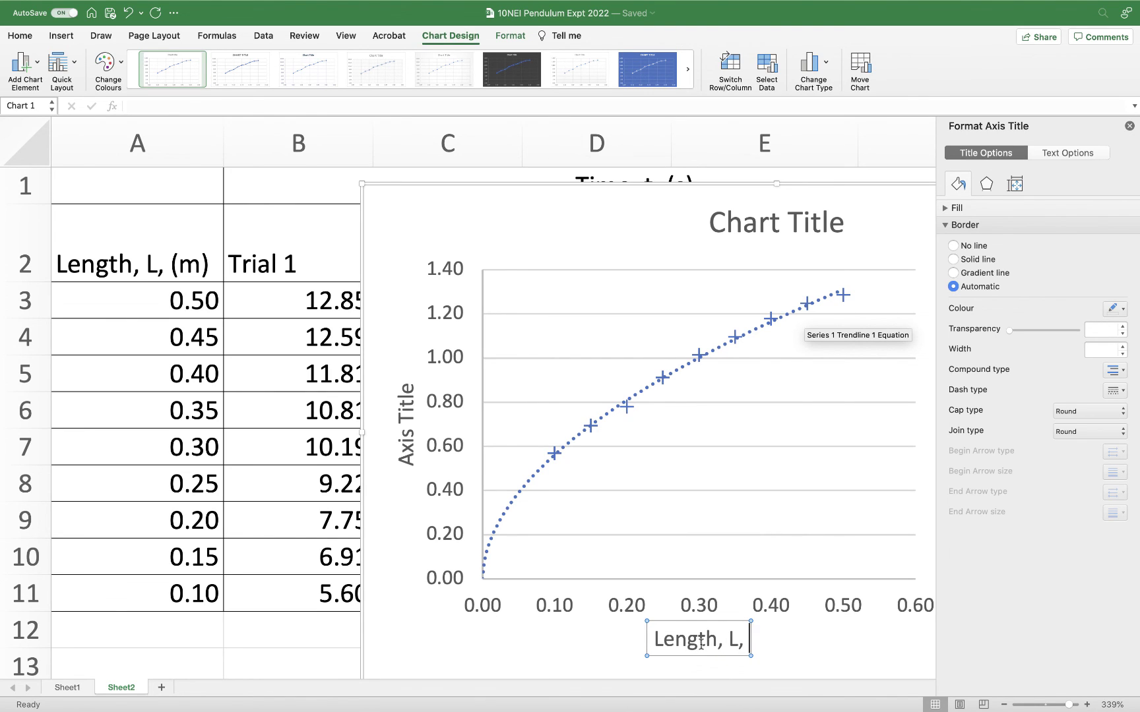
type(" (m")
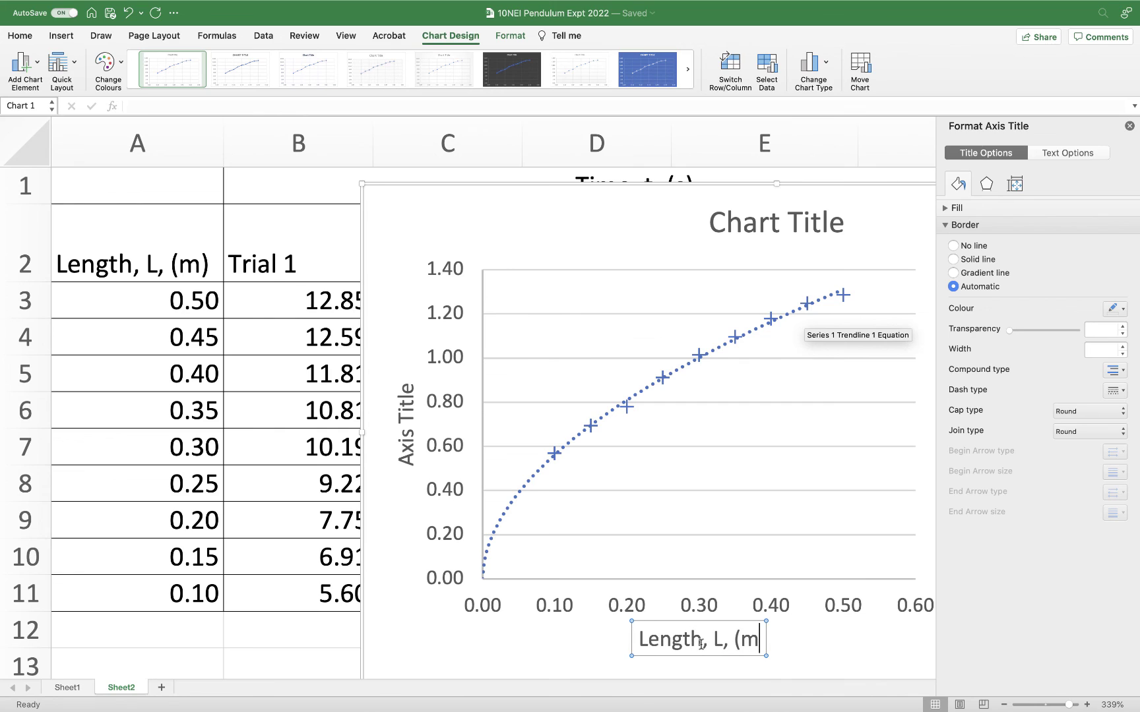
type(")")
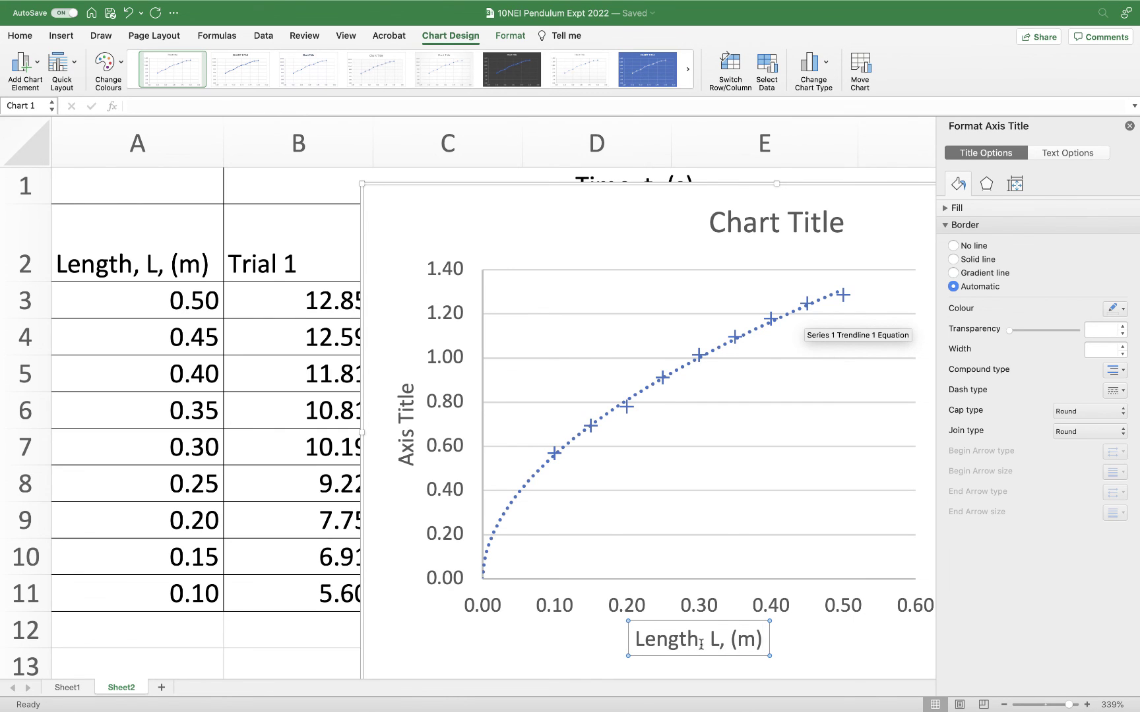
key("Return")
key("BackSpace")
Title the vertical axis 'Time, t, (s)'.
left_click(400, 434)
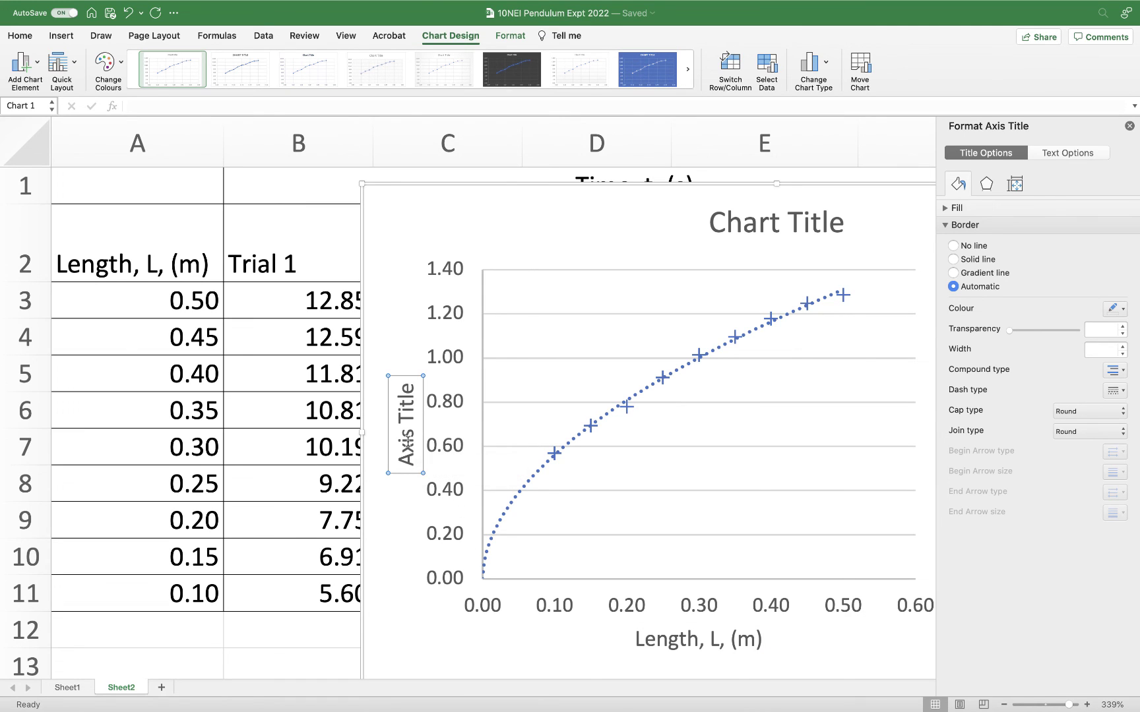
double_click(406, 440)
triple_click(407, 445)
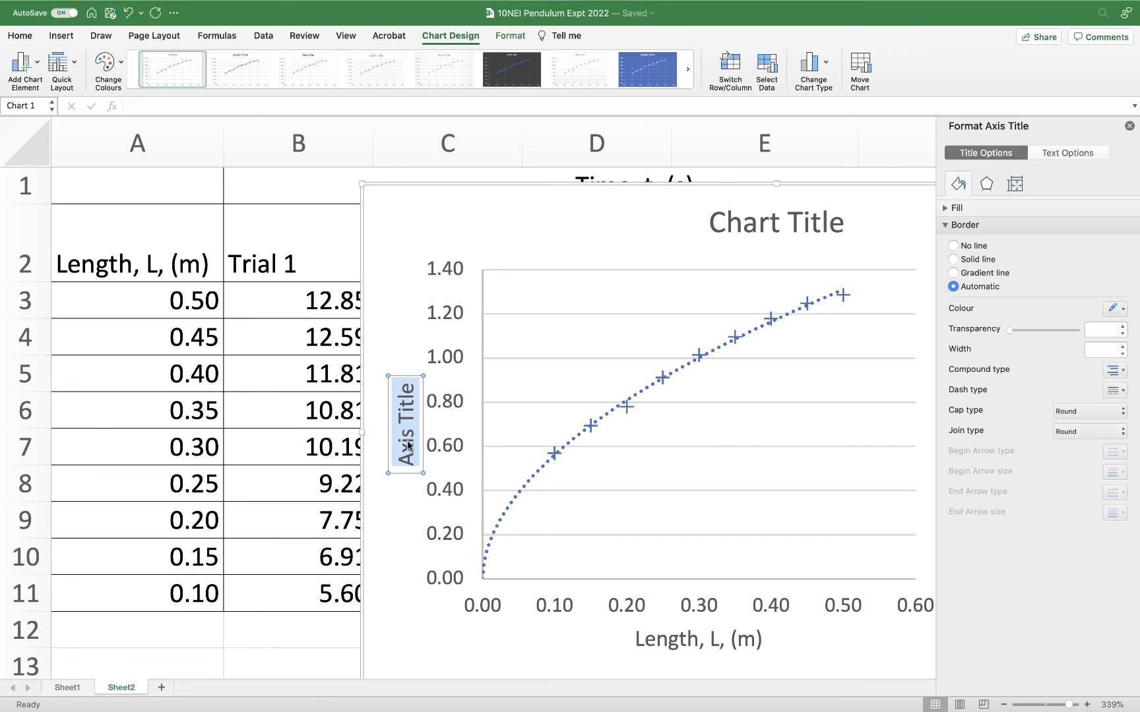
type("Time, t")
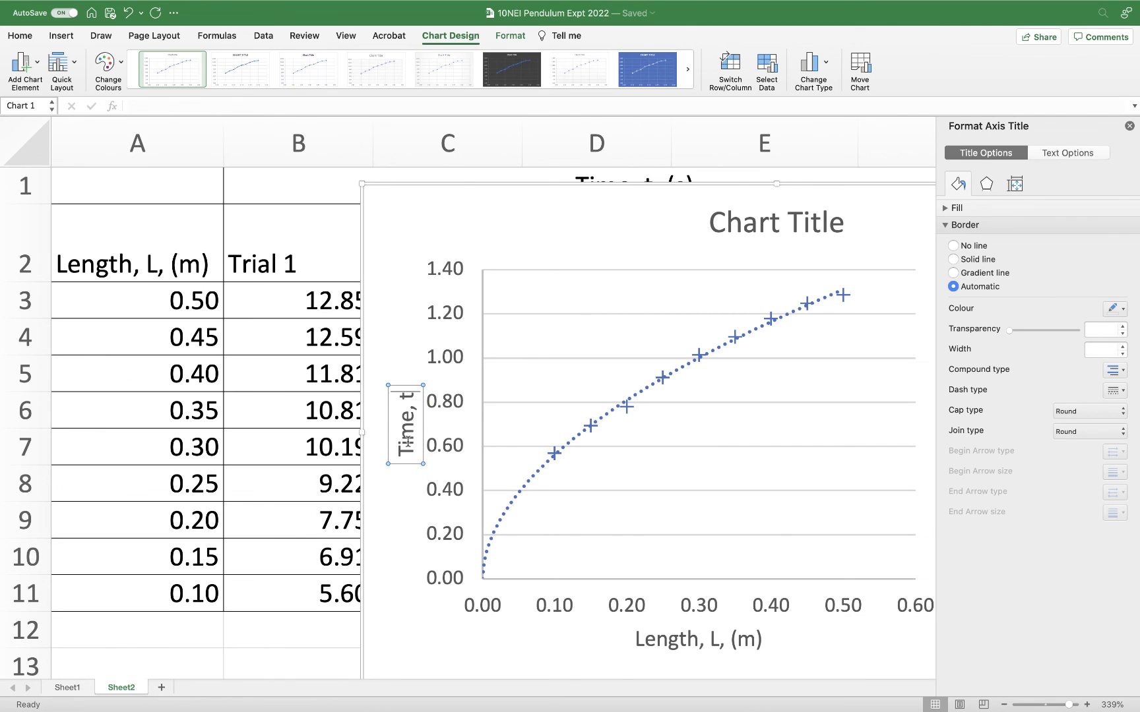
type(", (s)")
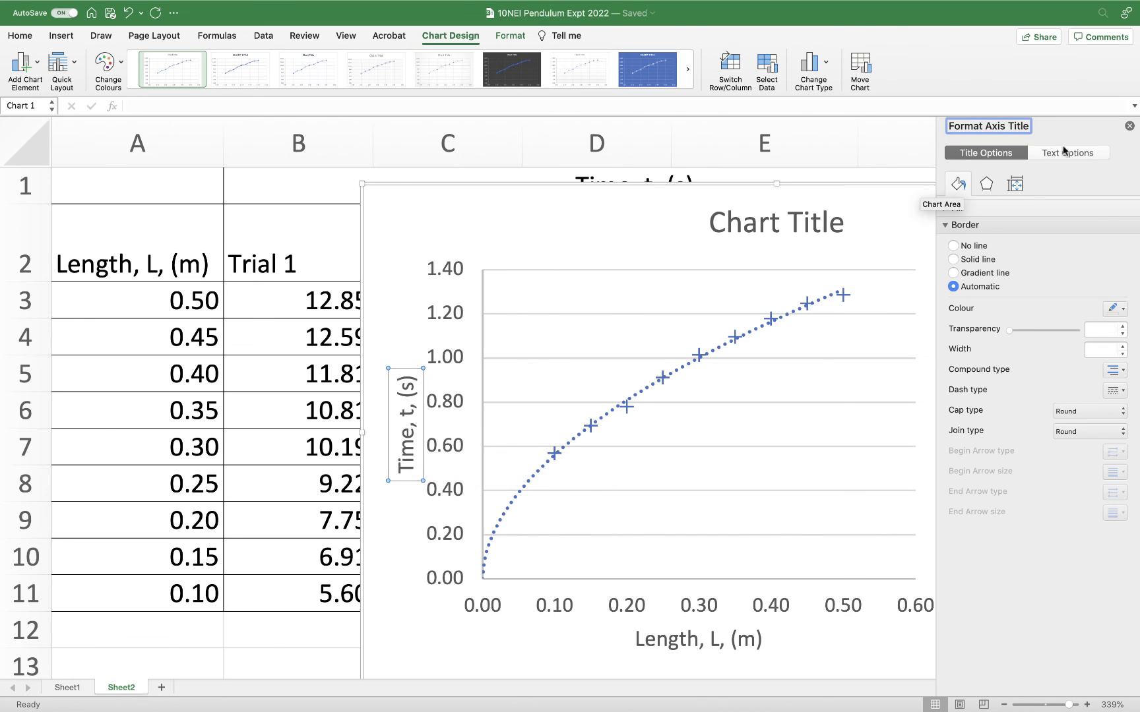
Retitle the chart 'Time vs Length for a Pendulum'.
left_click(816, 224)
double_click(815, 224)
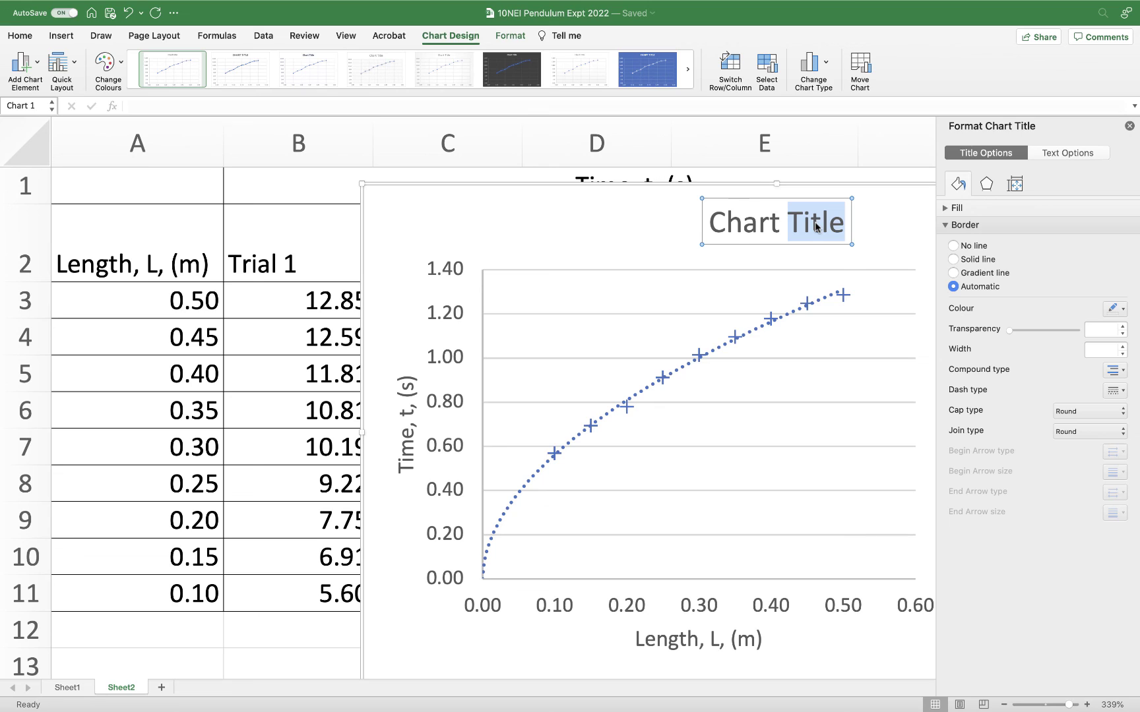
triple_click(815, 224)
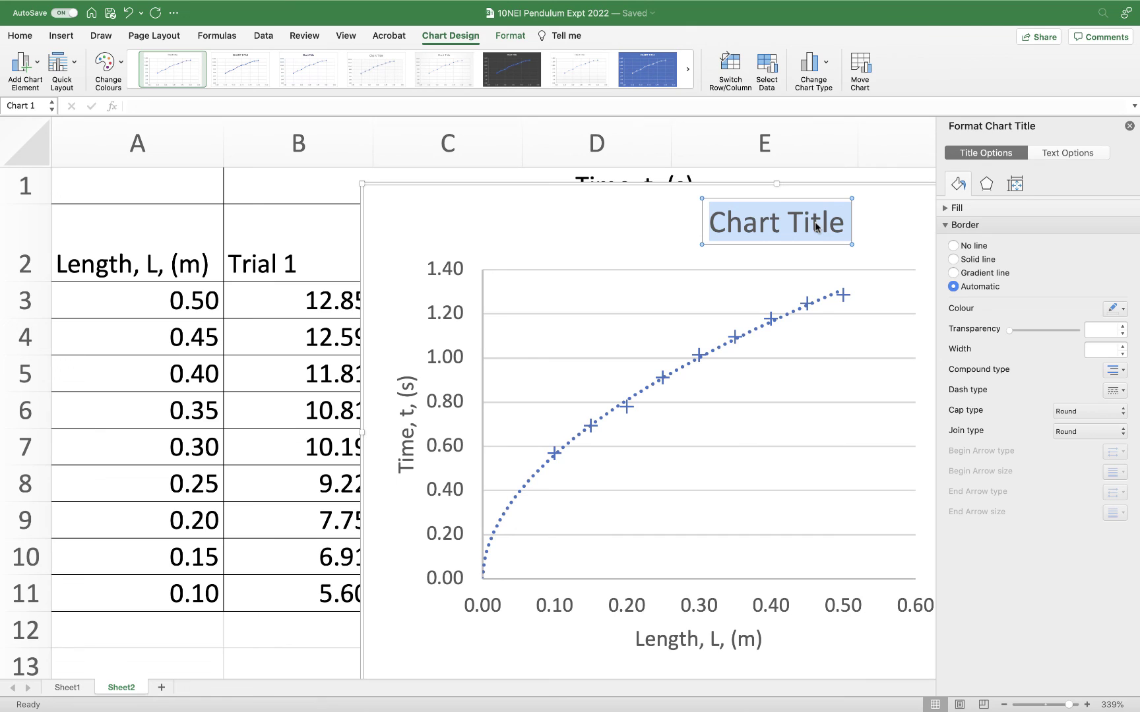
type("Time")
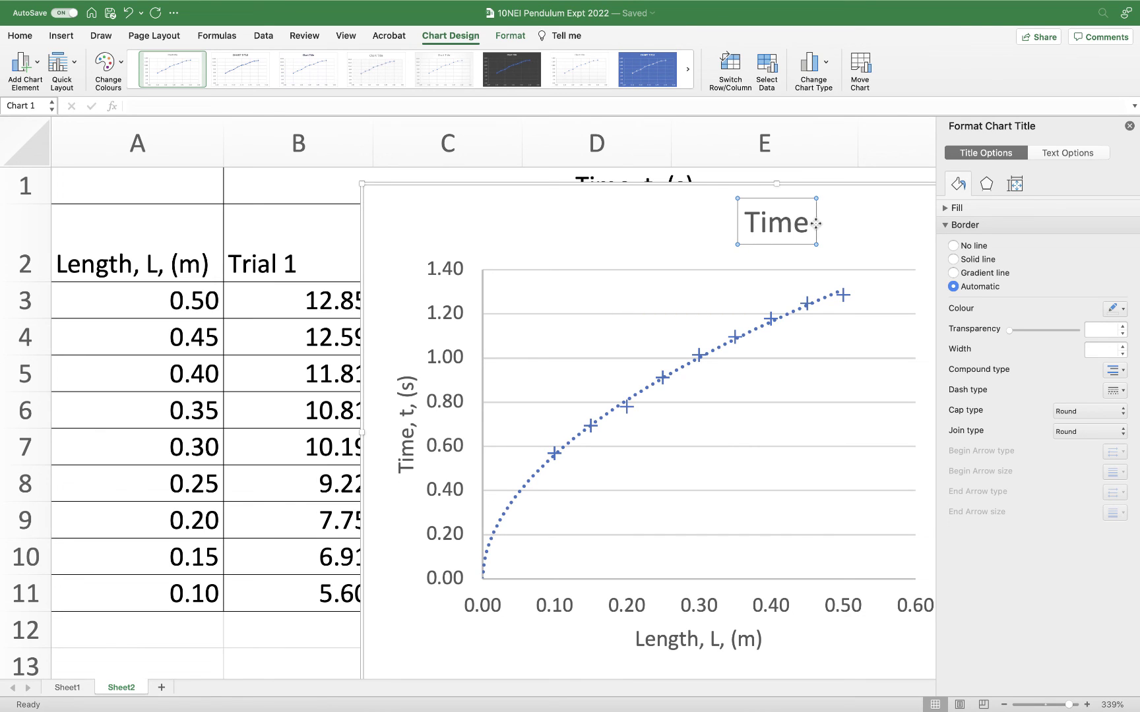
type(" vs Le")
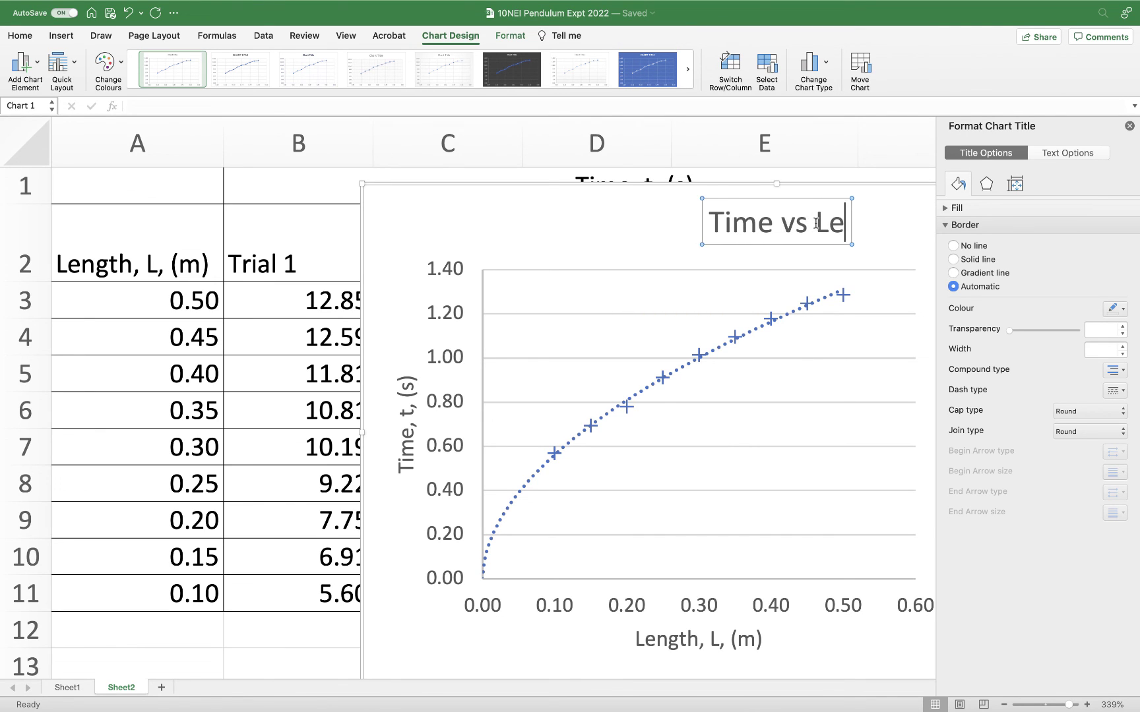
type("ngth")
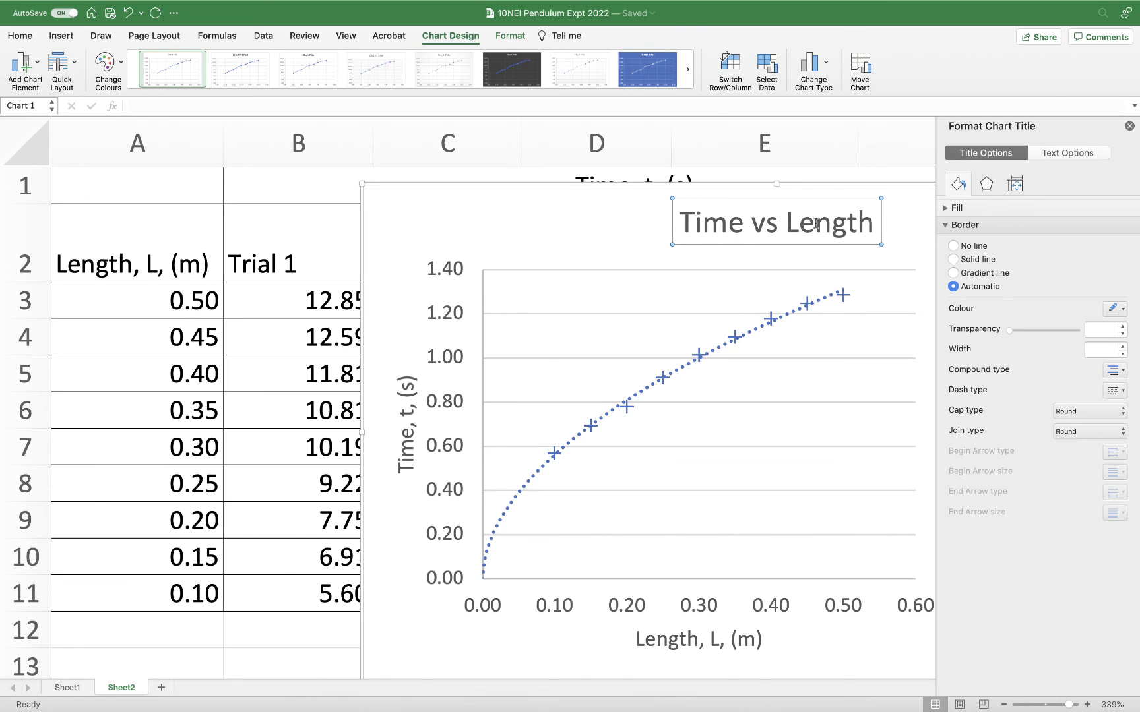
type(" for")
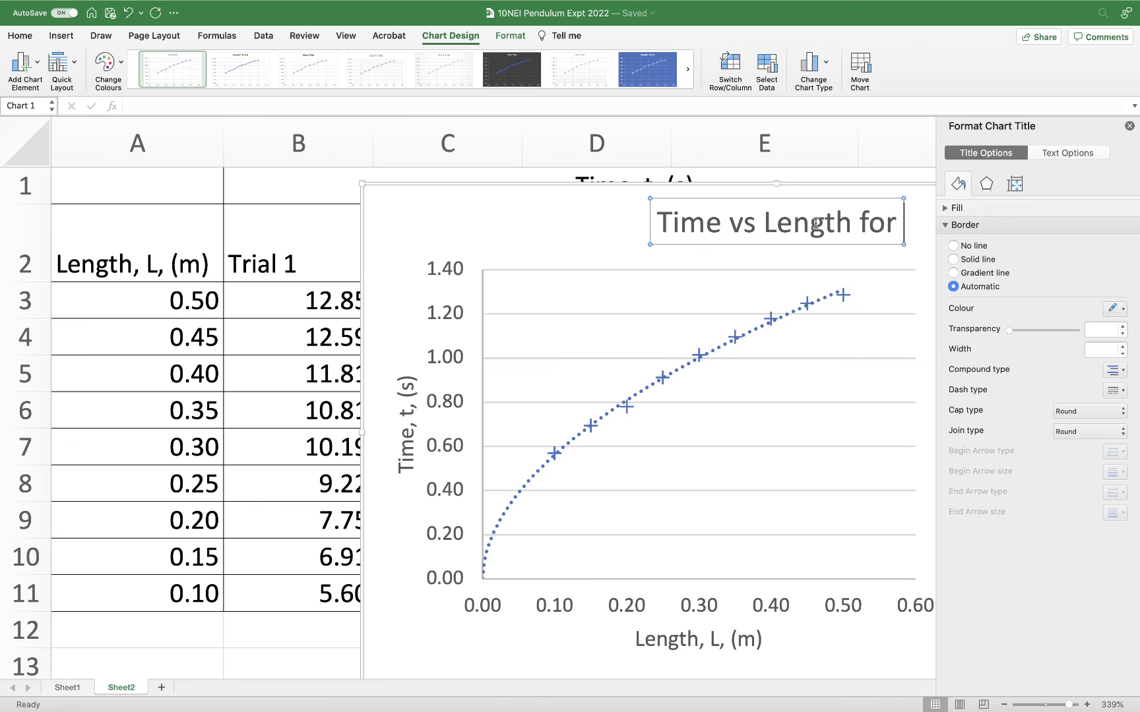
type(" a Pendul")
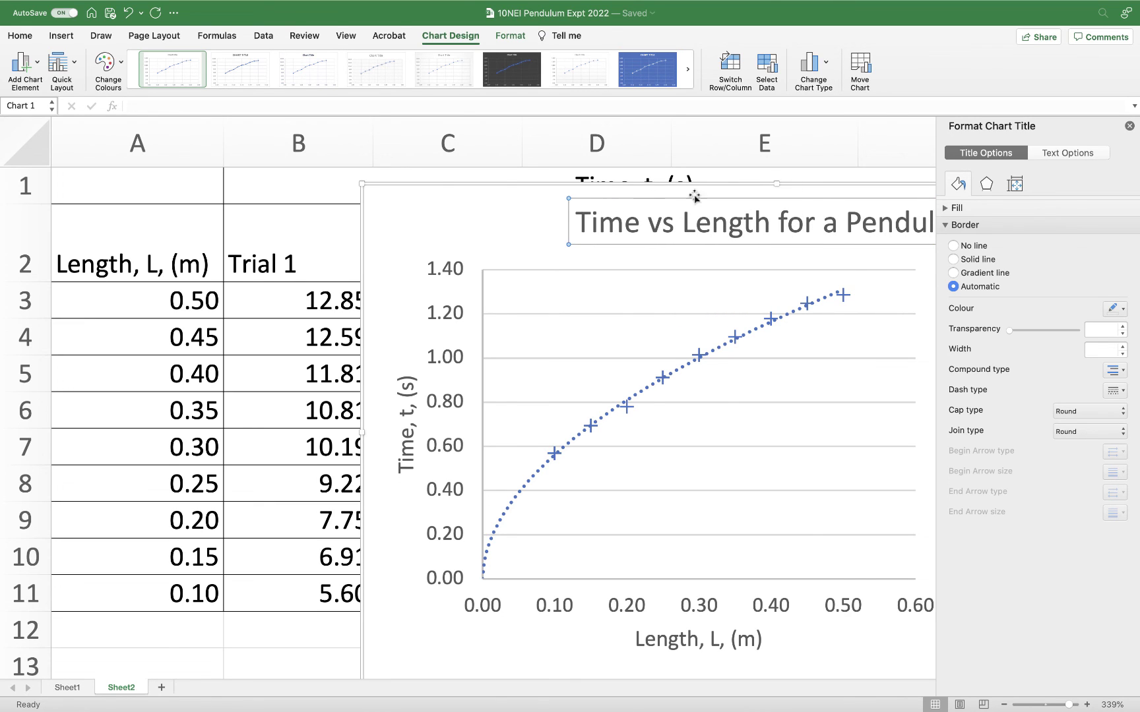
left_click(447, 188)
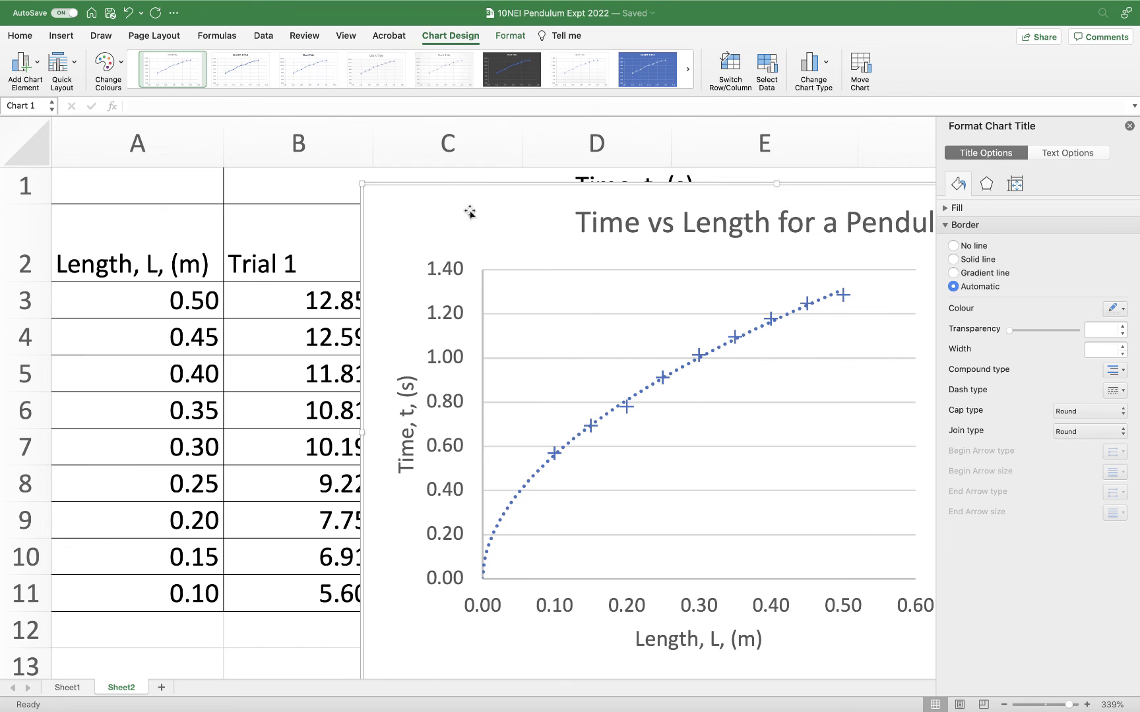
Move the chart left into full view and add primary major vertical gridlines.
left_click_drag(467, 211, 209, 187)
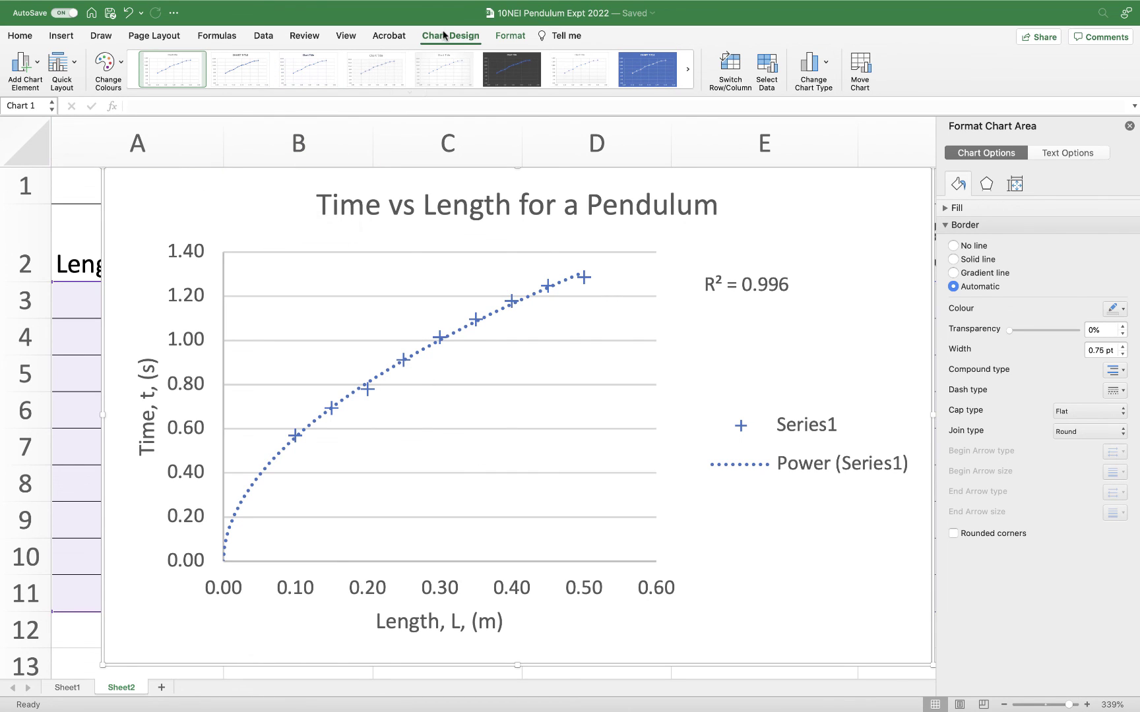
left_click(37, 66)
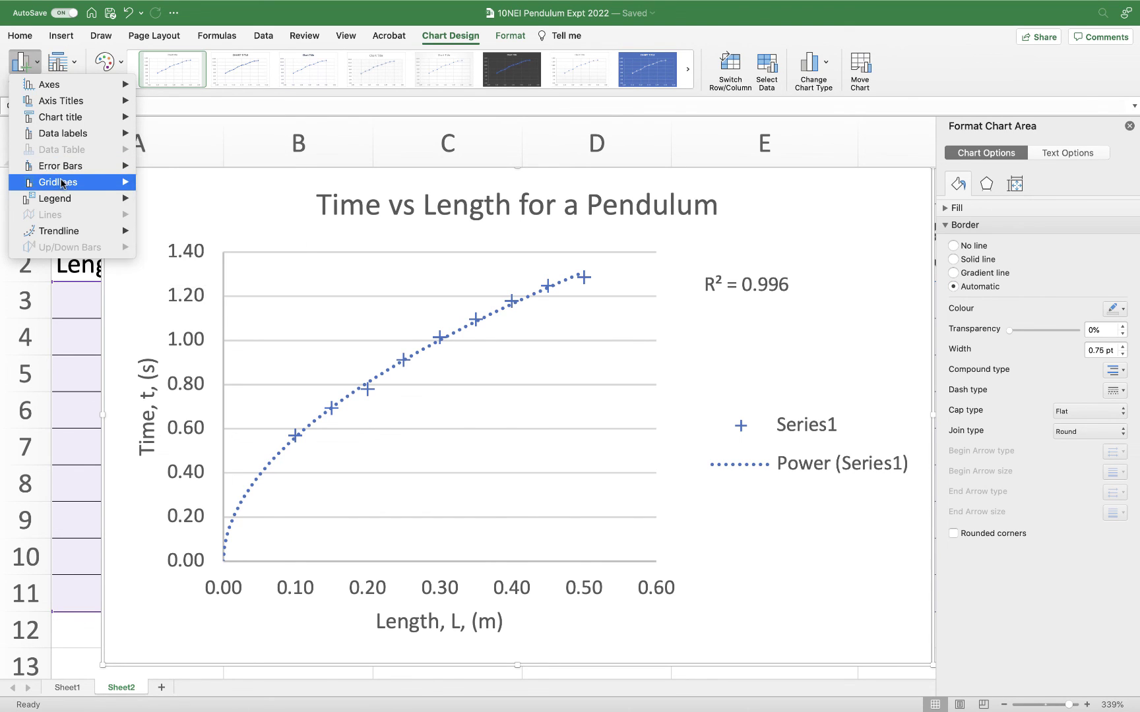
mouse_move(72, 182)
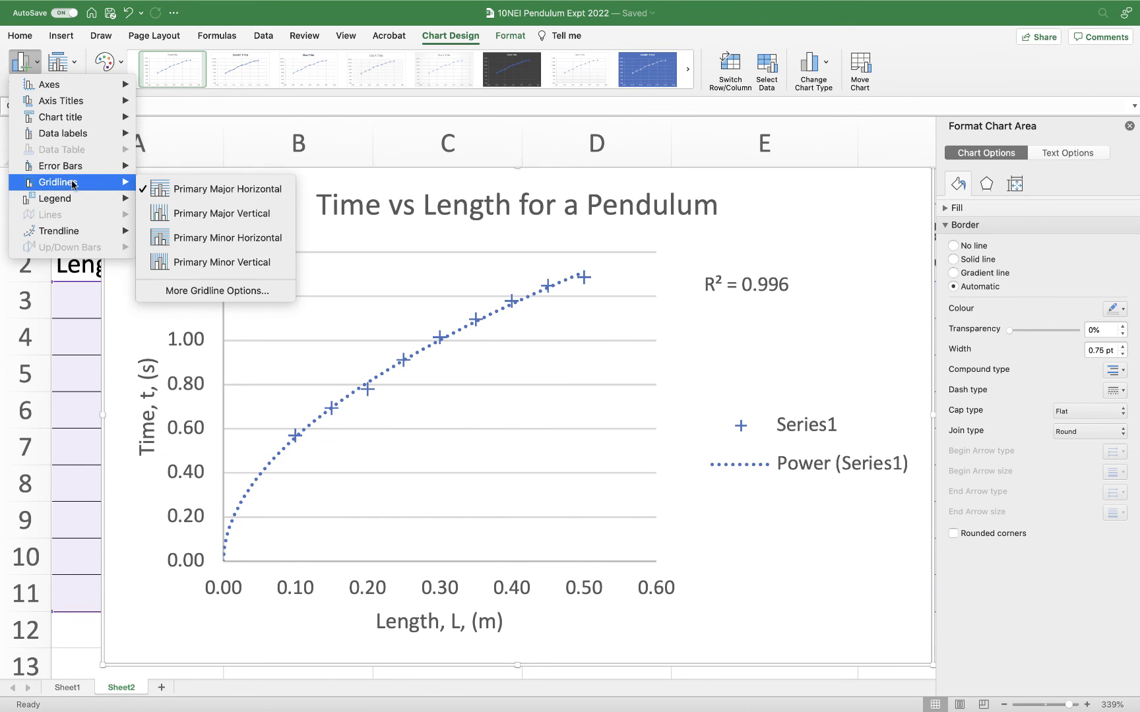
left_click(193, 218)
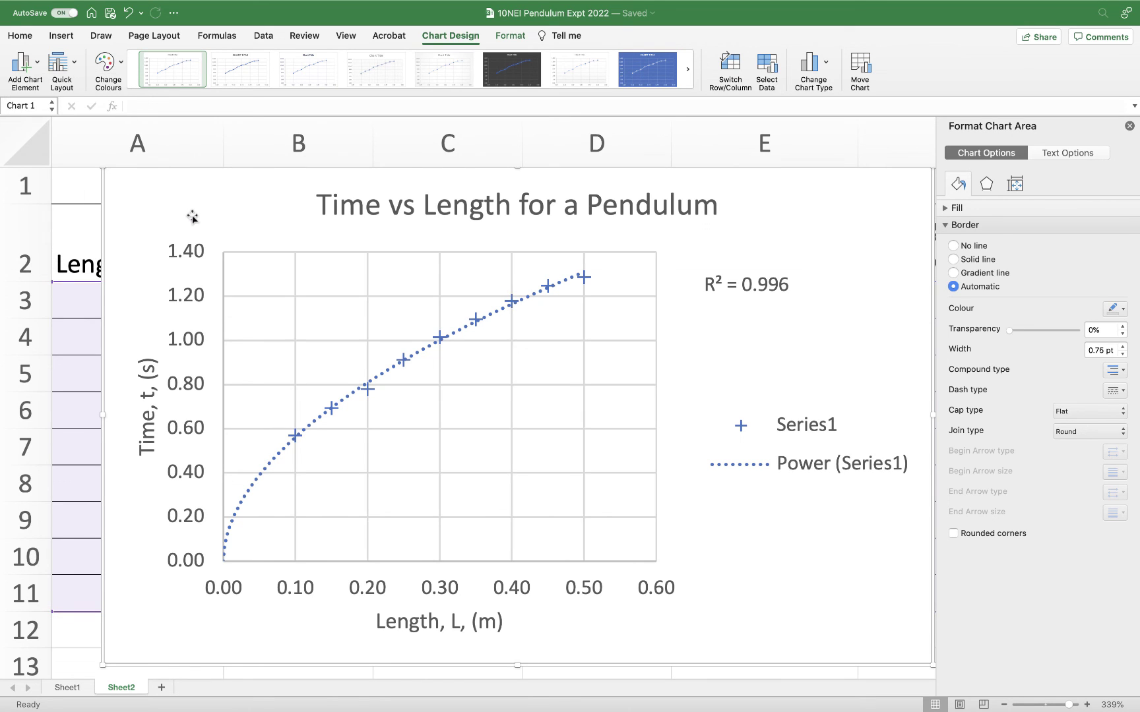